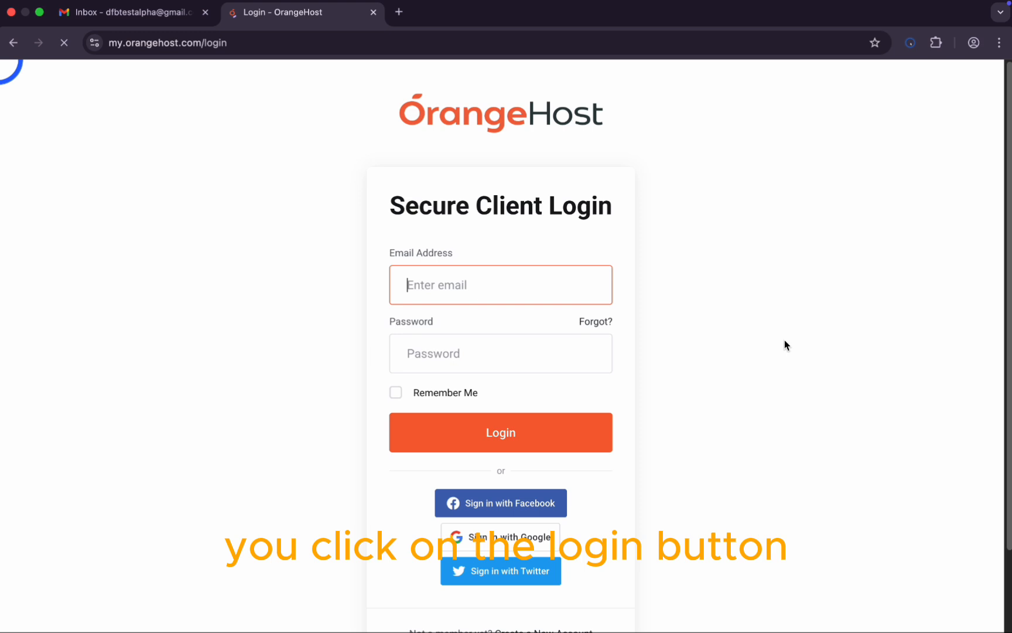
Step: Start a new OrangeHost account sign-up from the client login page
{"action": "left_click", "coordinate": [689, 399]}
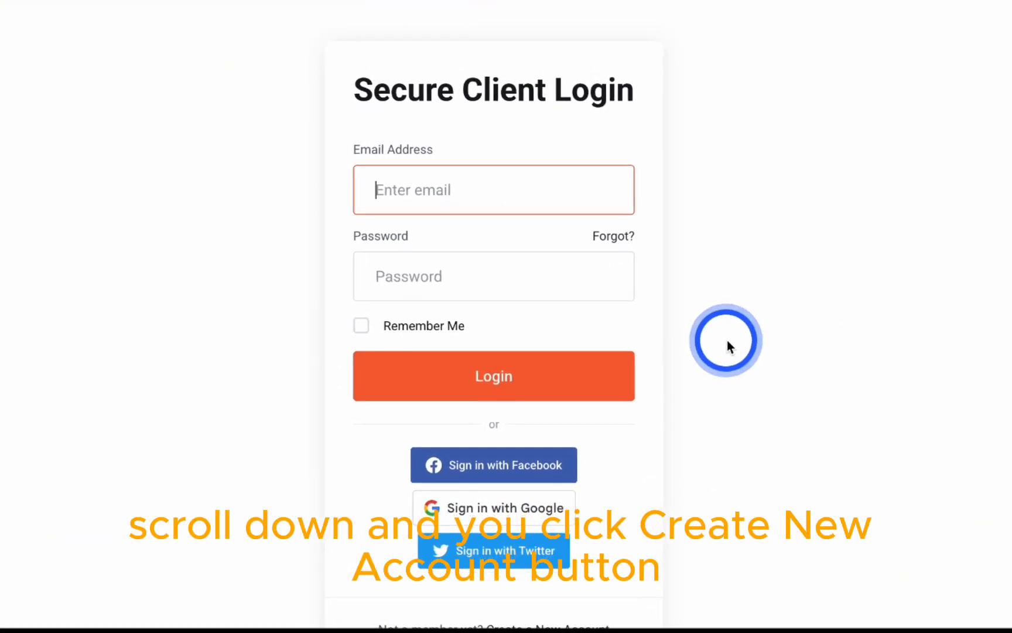
{"action": "scroll", "coordinate": [727, 346], "scroll_direction": "down", "scroll_amount": 3}
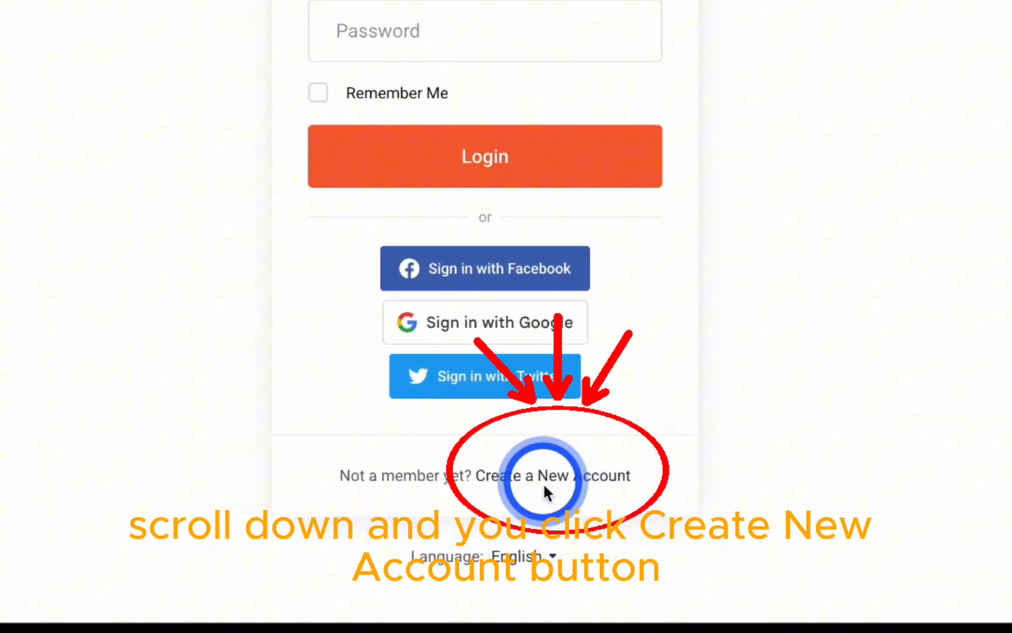
{"action": "left_click", "coordinate": [559, 486]}
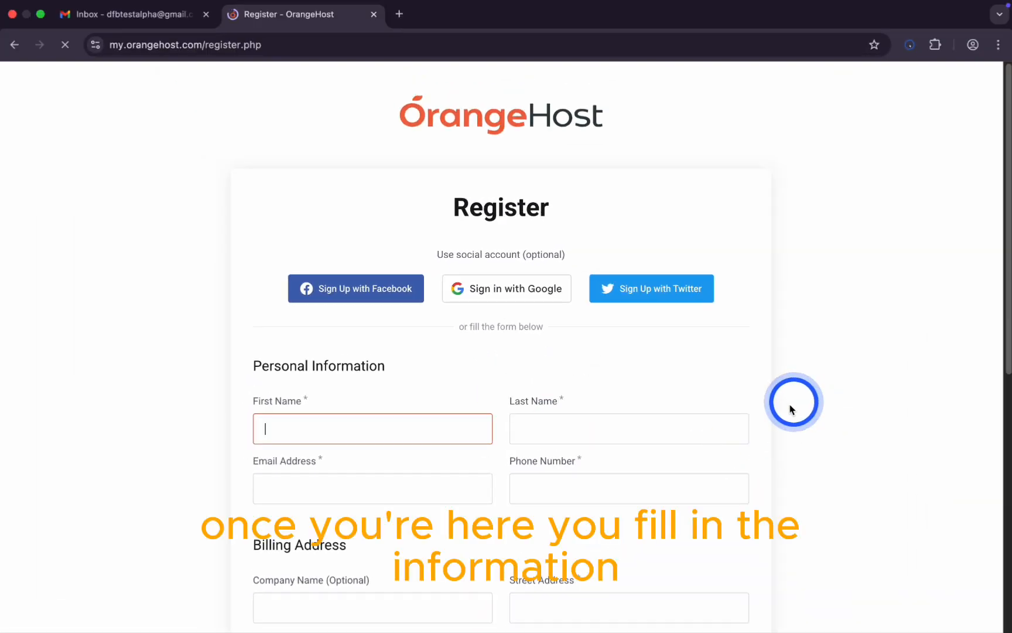
Step: Enter the first and last name, email address and phone number on the registration form
{"action": "scroll", "coordinate": [791, 408], "scroll_direction": "down", "scroll_amount": 5}
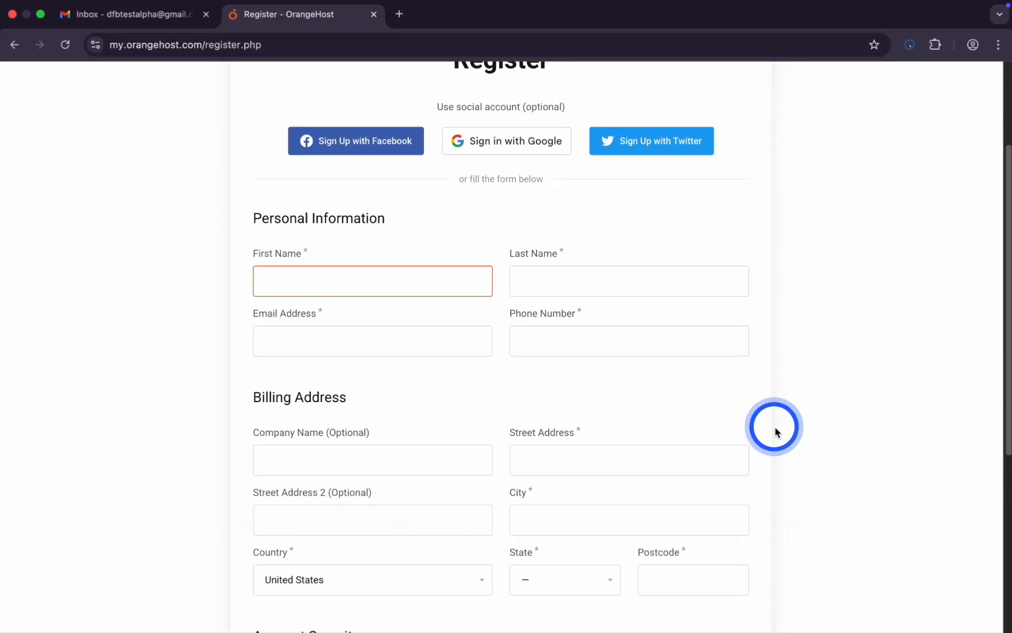
{"action": "type", "text": "Alpha"}
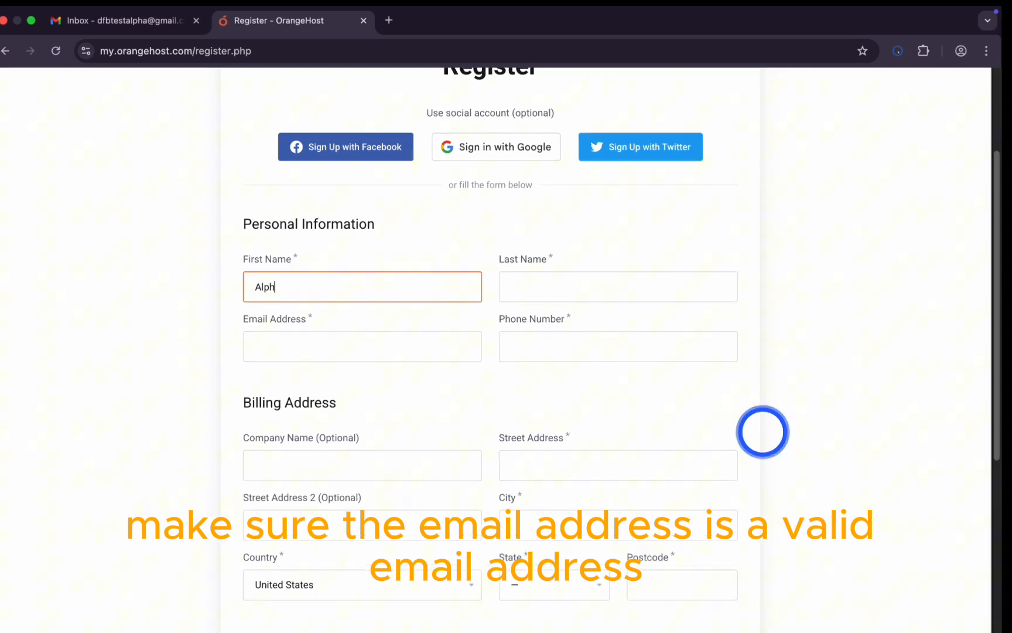
{"action": "key", "text": "Tab"}
{"action": "type", "text": "Worldwide"}
{"action": "left_click", "coordinate": [336, 345]}
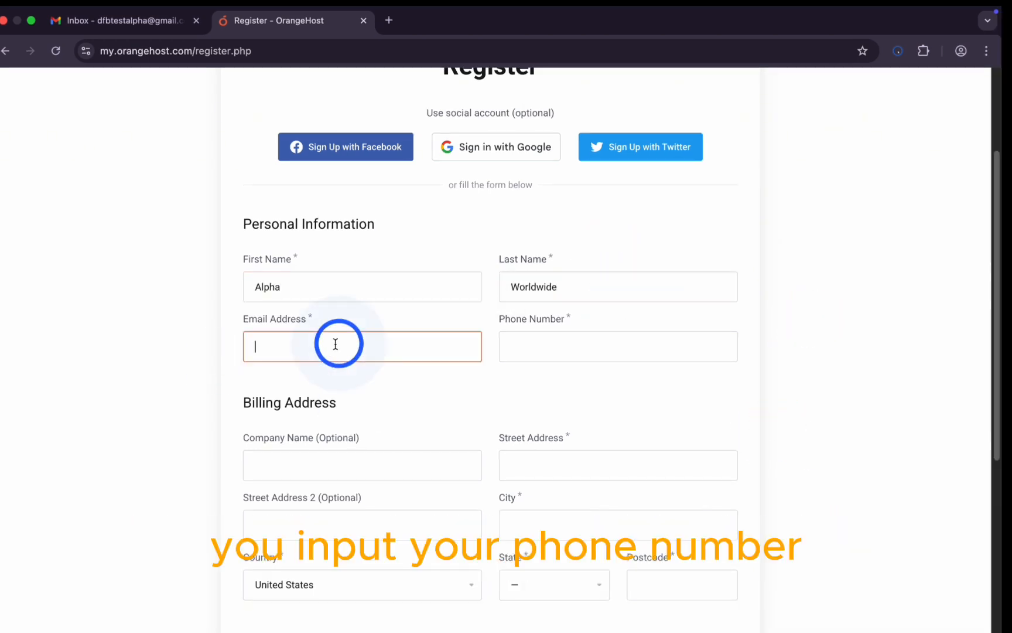
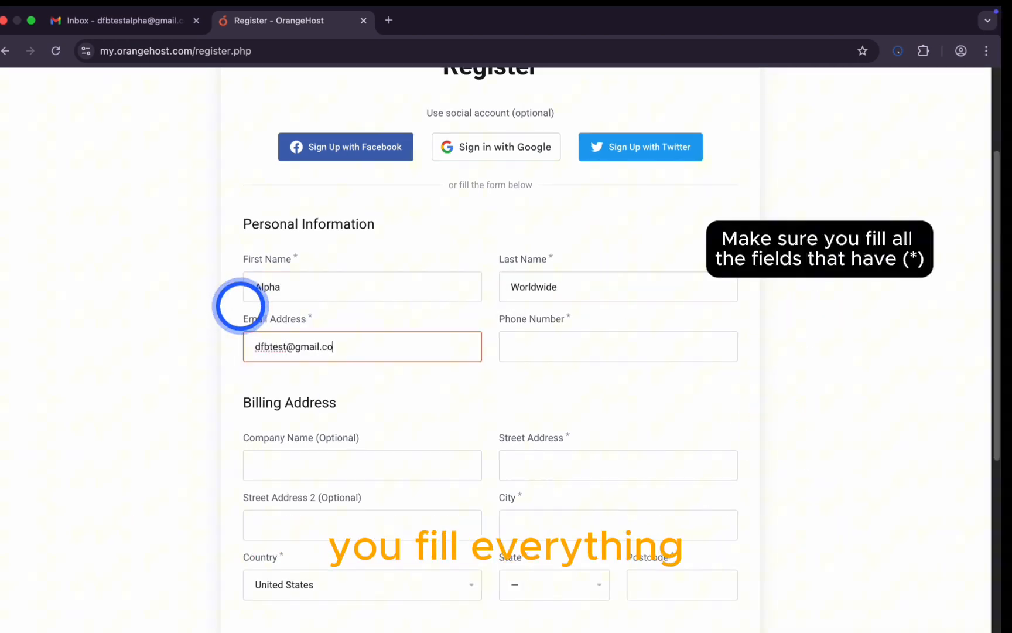
{"action": "left_click", "coordinate": [290, 346]}
{"action": "type", "text": "alpha"}
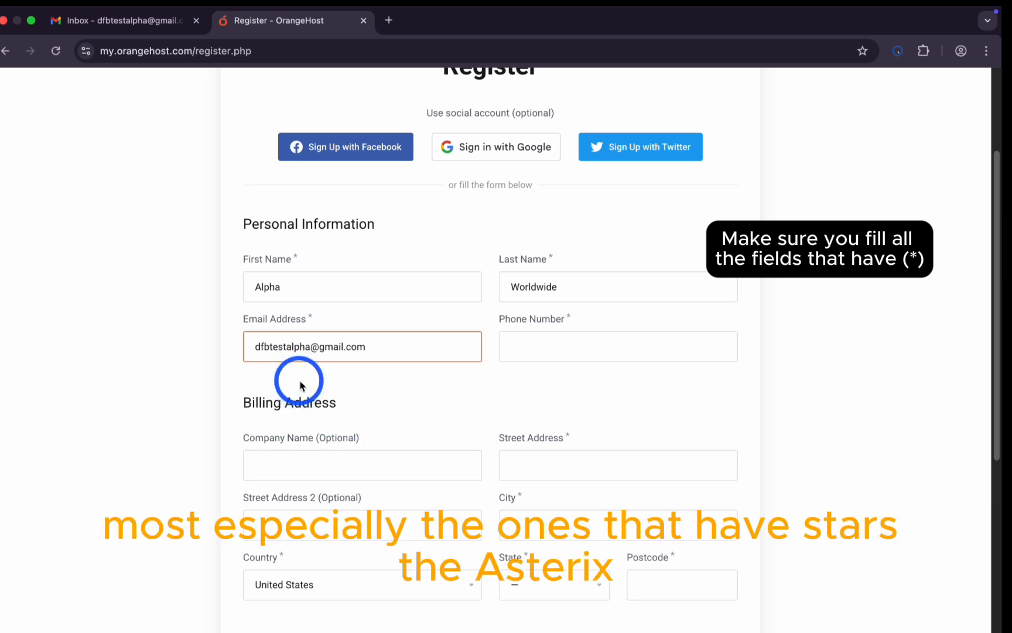
{"action": "left_click", "coordinate": [568, 351]}
Step: Fill in the street address and city, select Cameroon, and enter the state and postcode
{"action": "scroll", "coordinate": [470, 488], "scroll_direction": "down", "scroll_amount": 4}
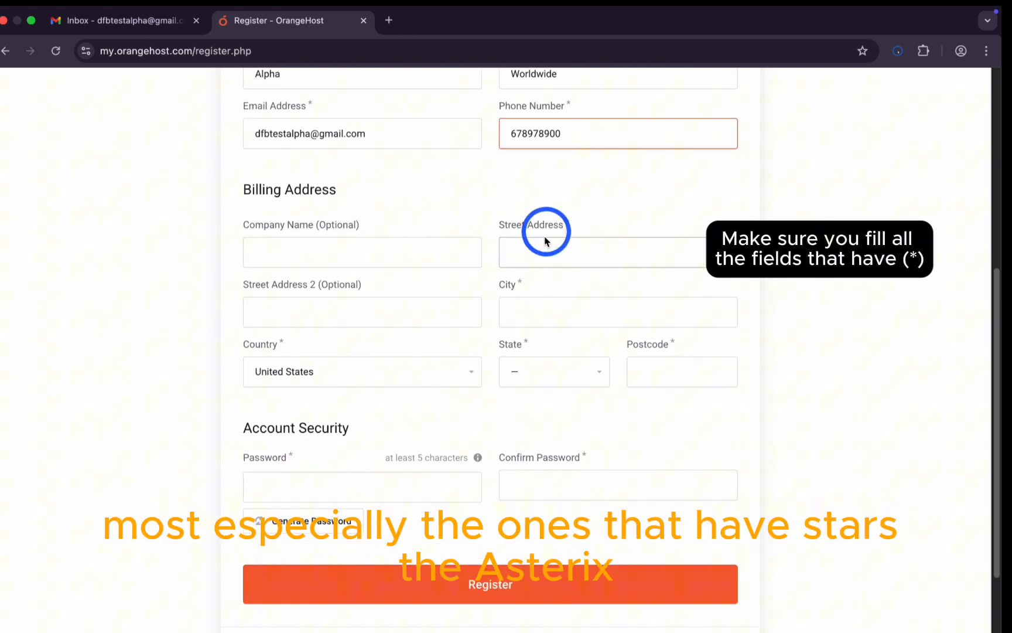
{"action": "left_click", "coordinate": [544, 233]}
{"action": "type", "text": "bda,dla,yde"}
{"action": "left_click", "coordinate": [560, 315]}
{"action": "type", "text": "b"}
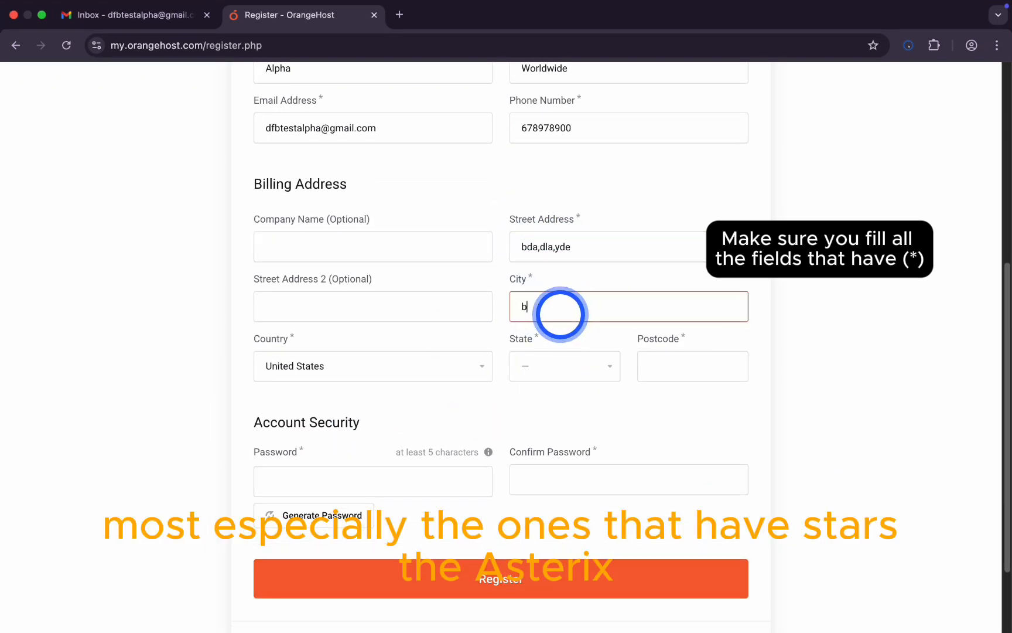
{"action": "type", "text": "da"}
{"action": "left_click", "coordinate": [364, 373]}
{"action": "scroll", "coordinate": [350, 254], "scroll_direction": "up", "scroll_amount": 20}
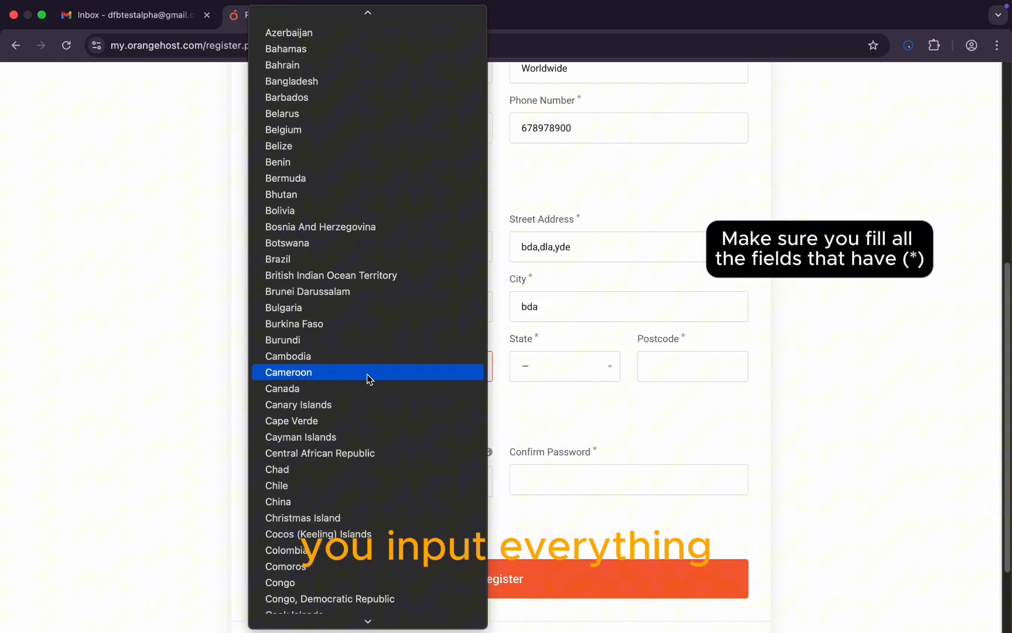
{"action": "left_click", "coordinate": [369, 378]}
{"action": "left_click", "coordinate": [542, 364]}
{"action": "type", "text": "nw"}
{"action": "left_click", "coordinate": [692, 366]}
{"action": "type", "text": "00000"}
Step: Enter and confirm the account password, then submit the registration
{"action": "scroll", "coordinate": [409, 427], "scroll_direction": "down", "scroll_amount": 3}
{"action": "left_click", "coordinate": [383, 373]}
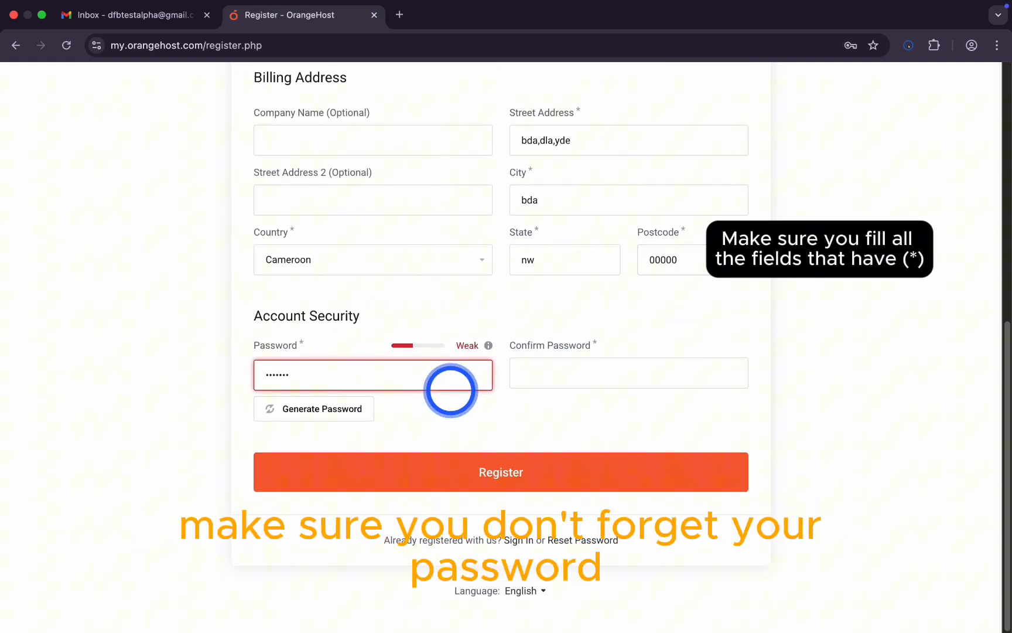
{"action": "type", "text": "••••••"}
{"action": "left_click", "coordinate": [554, 372]}
{"action": "type", "text": "••"}
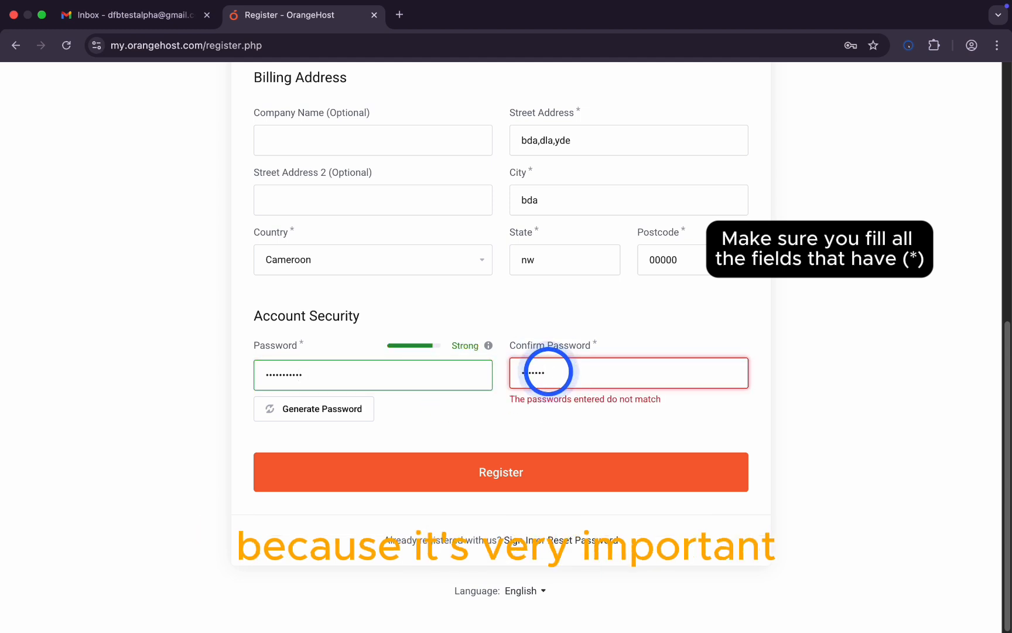
{"action": "type", "text": "•••••••••"}
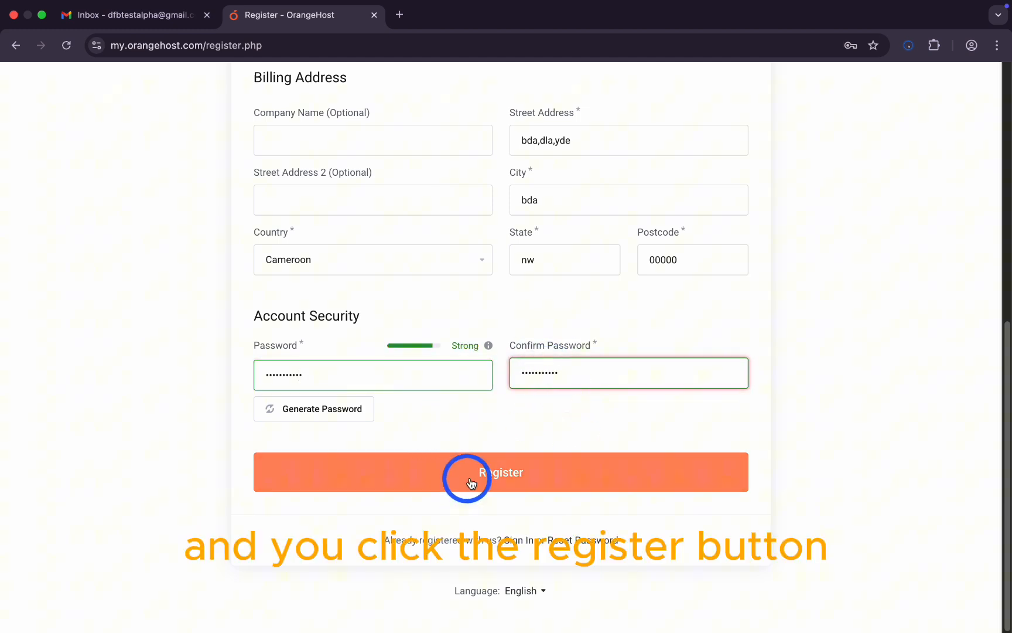
{"action": "left_click", "coordinate": [509, 495]}
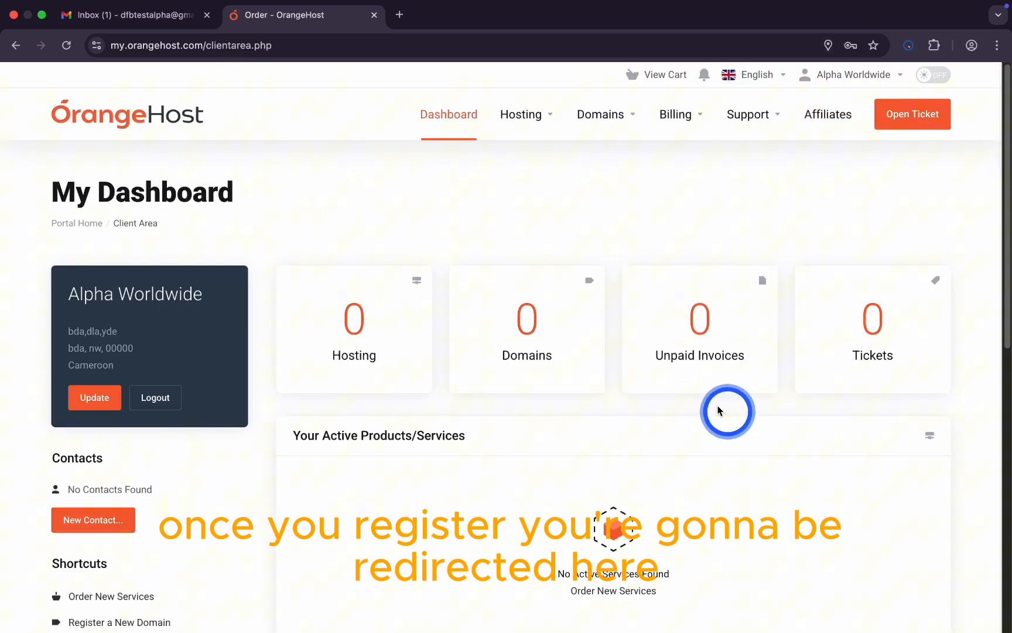
Step: Scroll through the new client dashboard showing zero hosting, domains, invoices and tickets
{"action": "scroll", "coordinate": [755, 406], "scroll_direction": "down", "scroll_amount": 1}
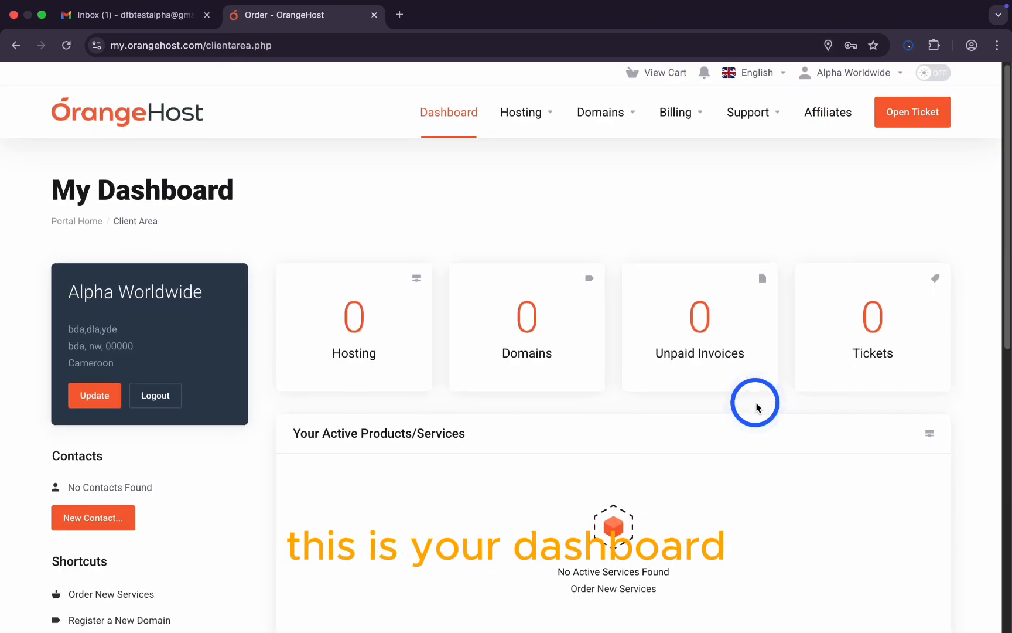
{"action": "scroll", "coordinate": [757, 412], "scroll_direction": "up", "scroll_amount": 1}
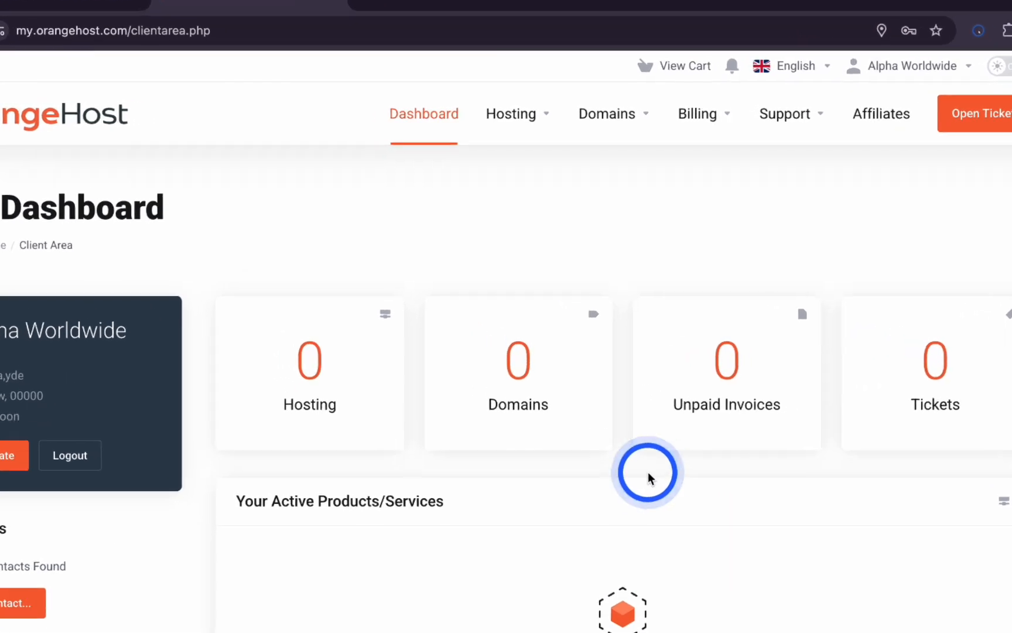
Step: Order new hosting services and select the Micro web hosting plan
{"action": "left_click", "coordinate": [497, 129]}
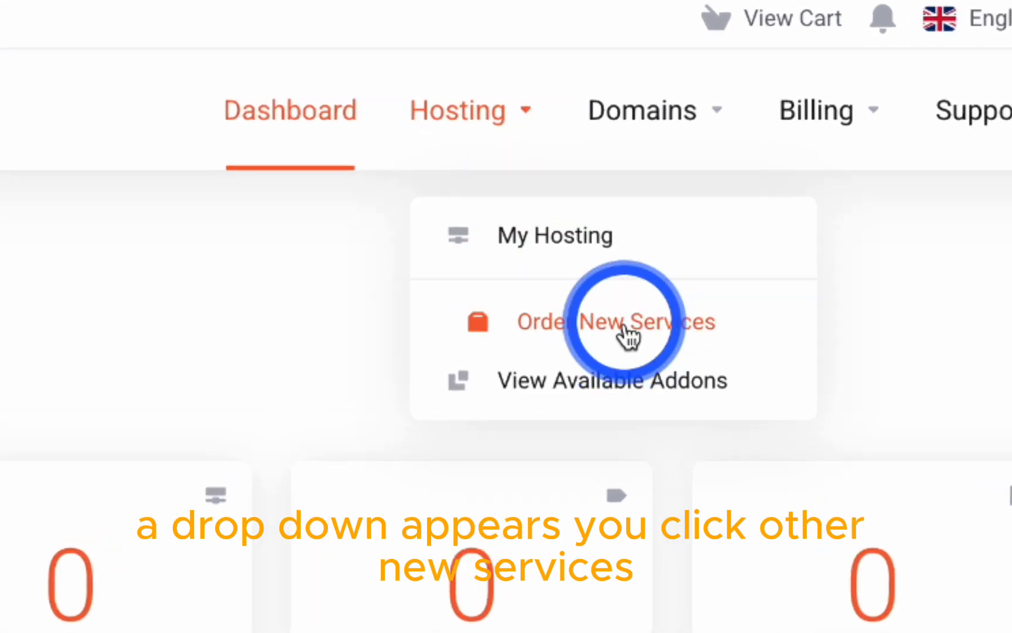
{"action": "left_click", "coordinate": [628, 337]}
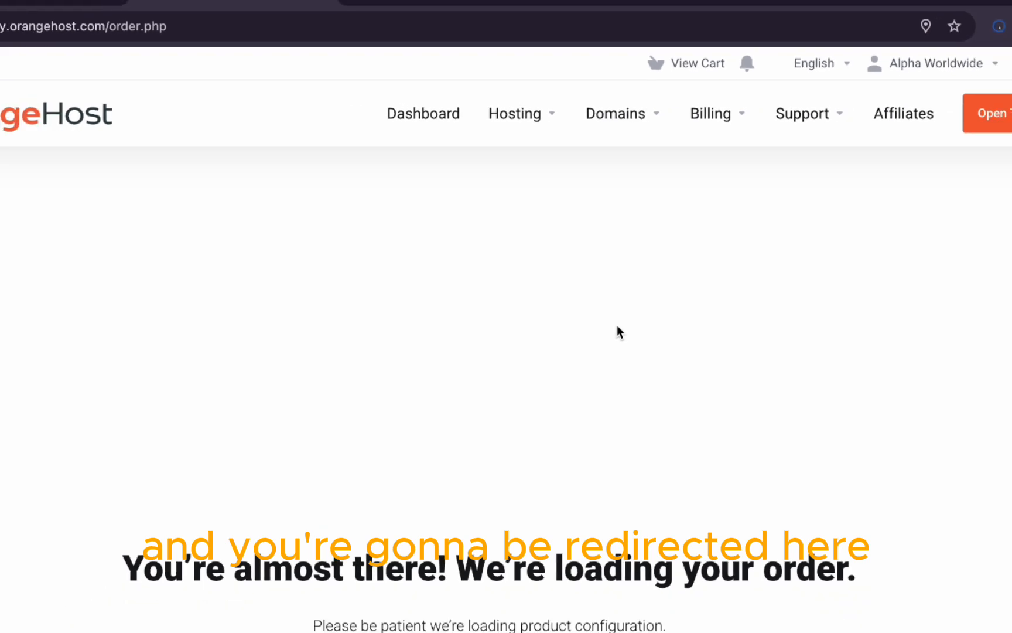
{"action": "left_click", "coordinate": [632, 405]}
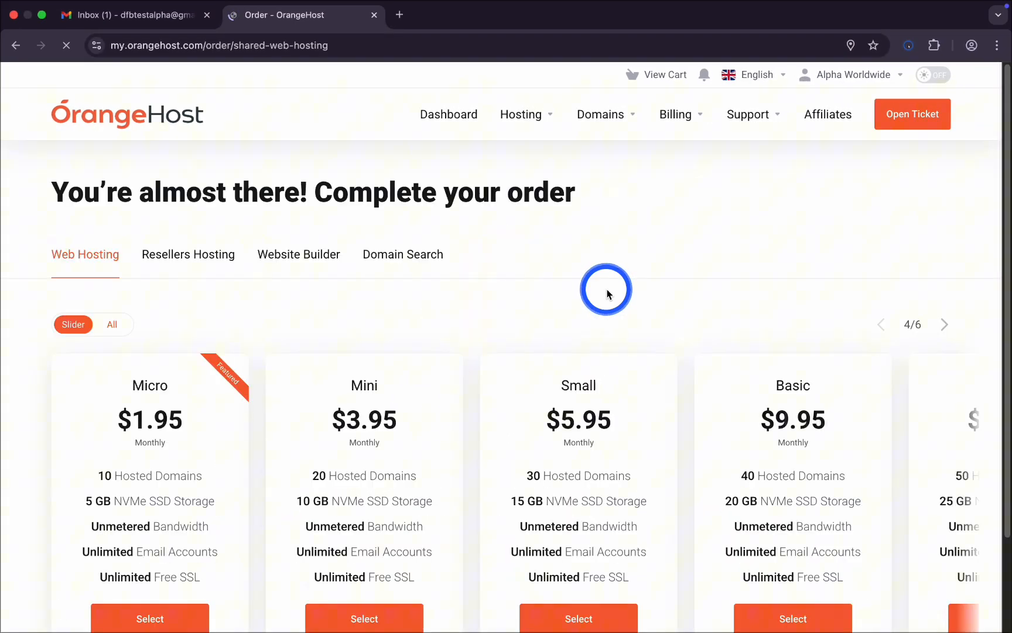
{"action": "scroll", "coordinate": [319, 404], "scroll_direction": "down", "scroll_amount": 2}
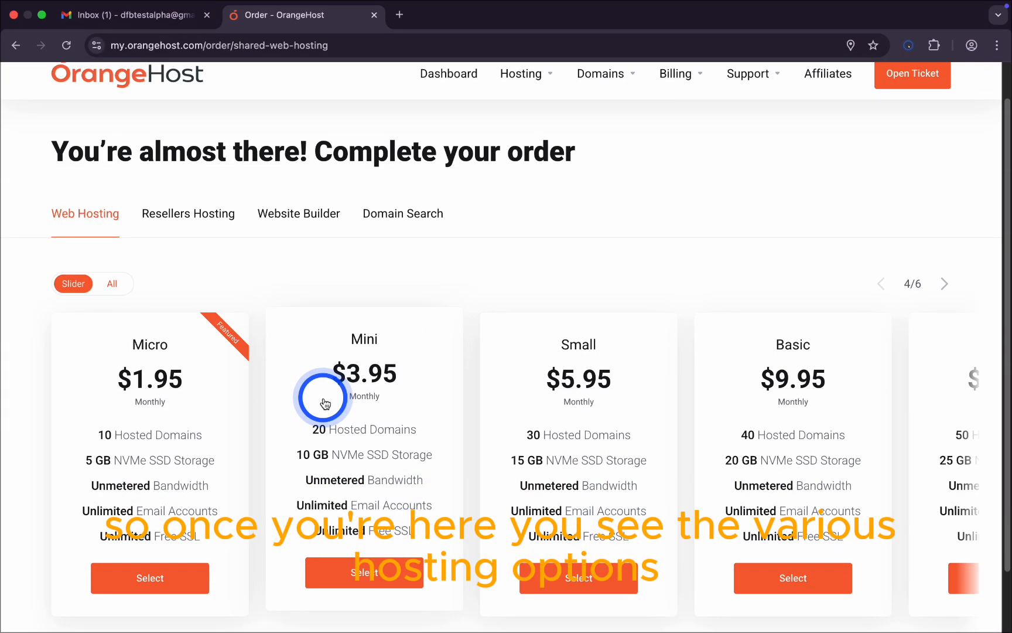
{"action": "scroll", "coordinate": [325, 402], "scroll_direction": "down", "scroll_amount": 2}
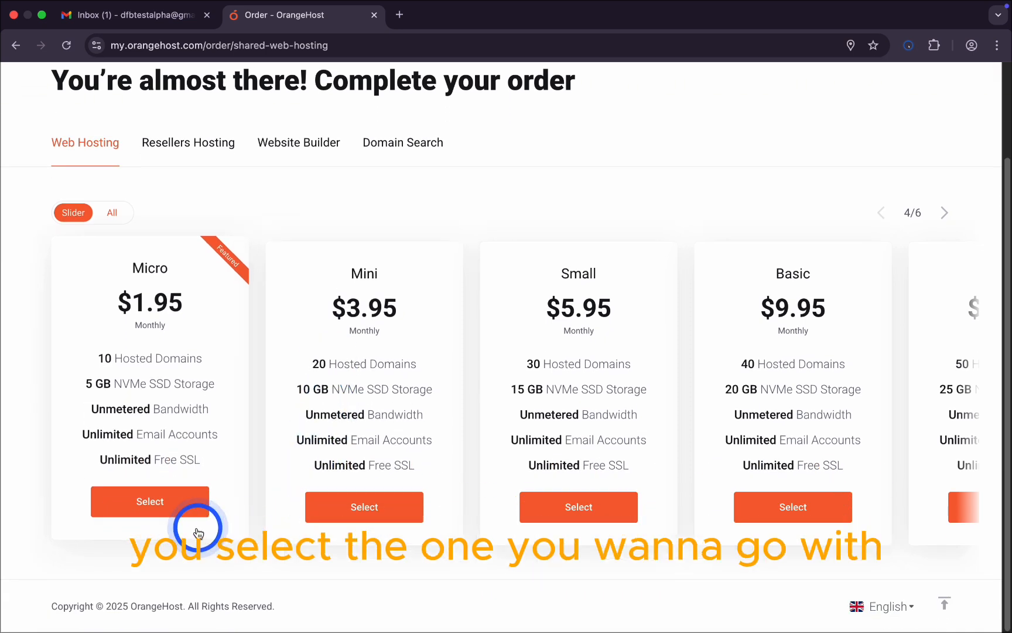
{"action": "left_click", "coordinate": [181, 508]}
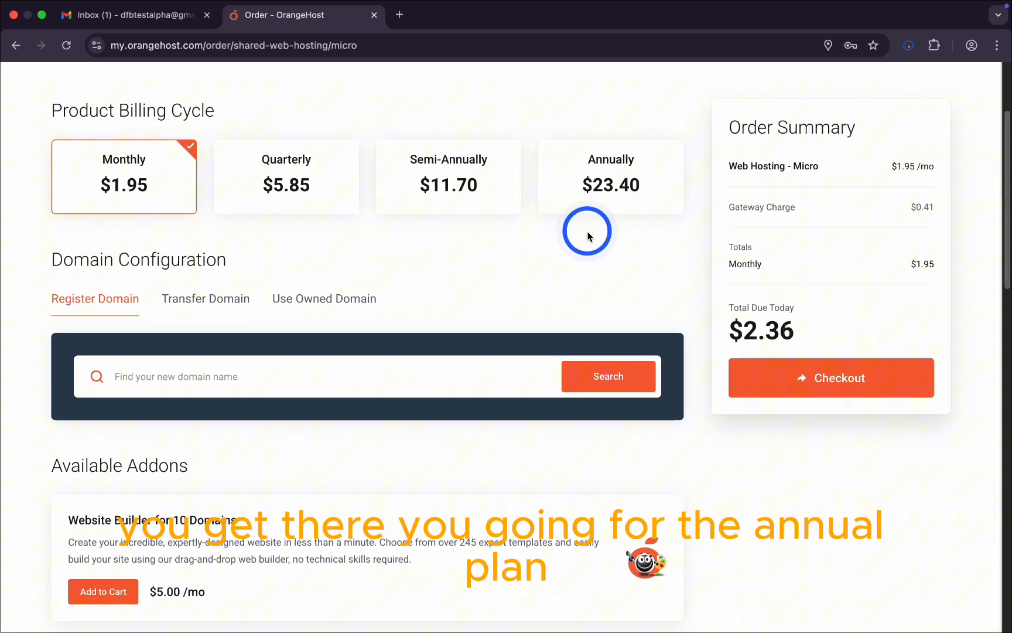
Step: Switch billing to annual ($23.40) and search for facebook.com, which is unavailable
{"action": "scroll", "coordinate": [587, 236], "scroll_direction": "up", "scroll_amount": 2}
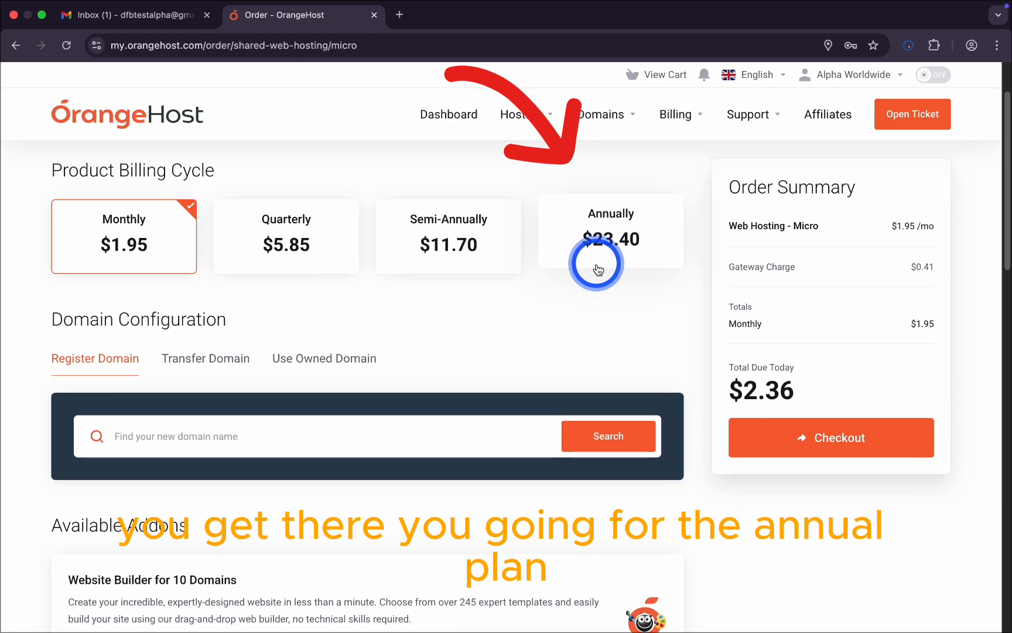
{"action": "left_click", "coordinate": [608, 253]}
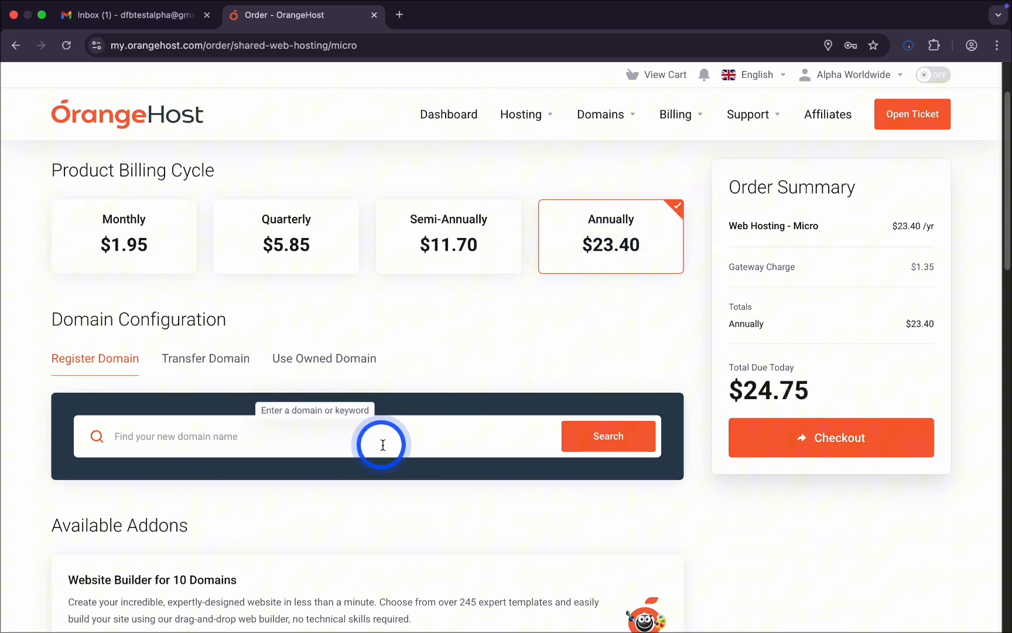
{"action": "left_click", "coordinate": [342, 442]}
{"action": "scroll", "coordinate": [384, 415], "scroll_direction": "up", "scroll_amount": 1}
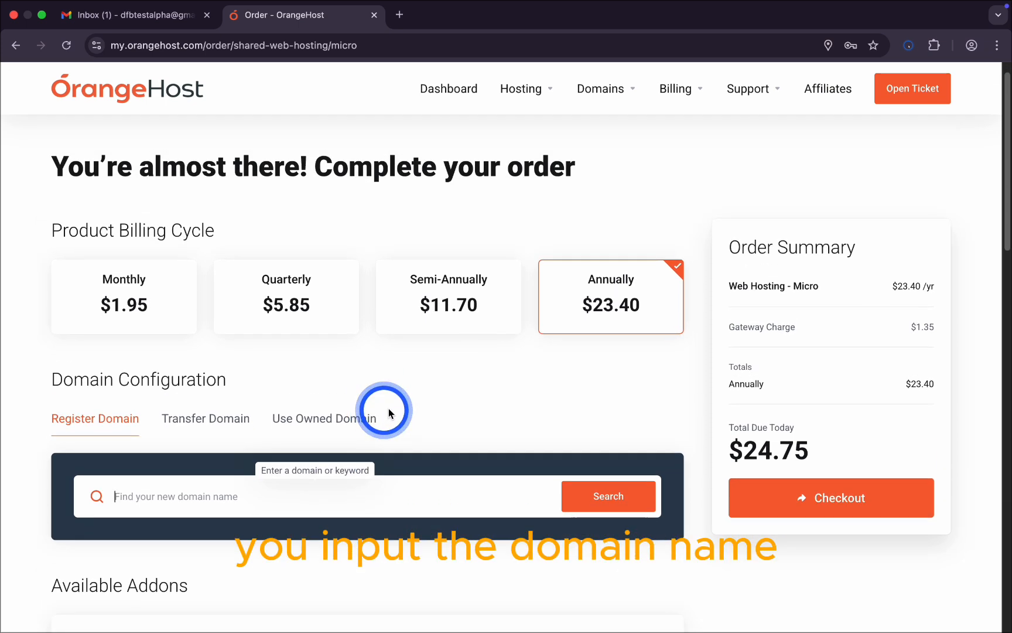
{"action": "scroll", "coordinate": [390, 413], "scroll_direction": "down", "scroll_amount": 1}
{"action": "scroll", "coordinate": [390, 413], "scroll_direction": "down", "scroll_amount": 3}
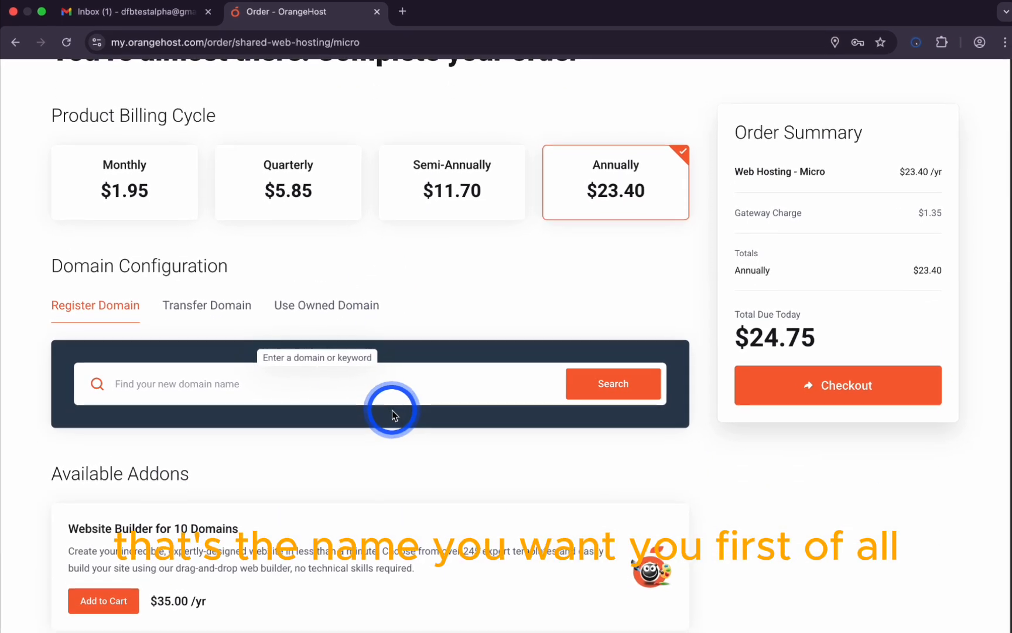
{"action": "type", "text": "facebo"}
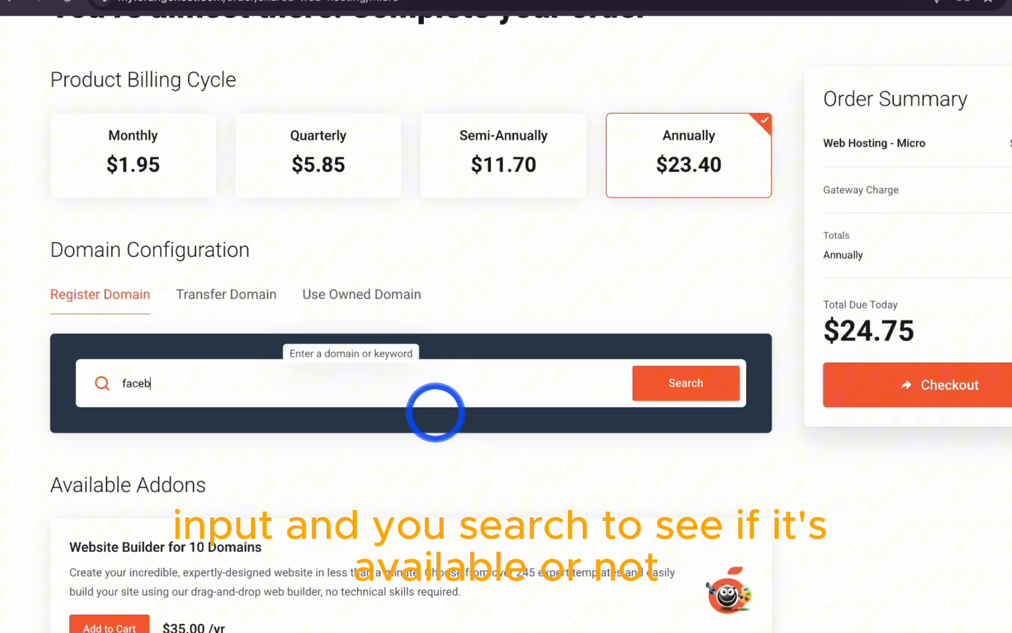
{"action": "type", "text": "ok."}
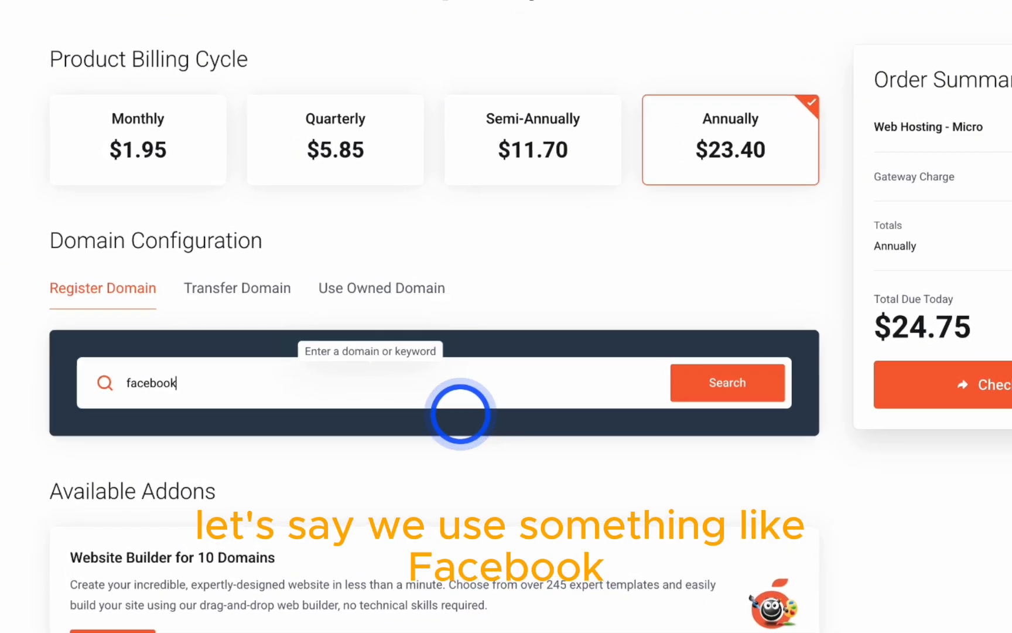
{"action": "type", "text": "com"}
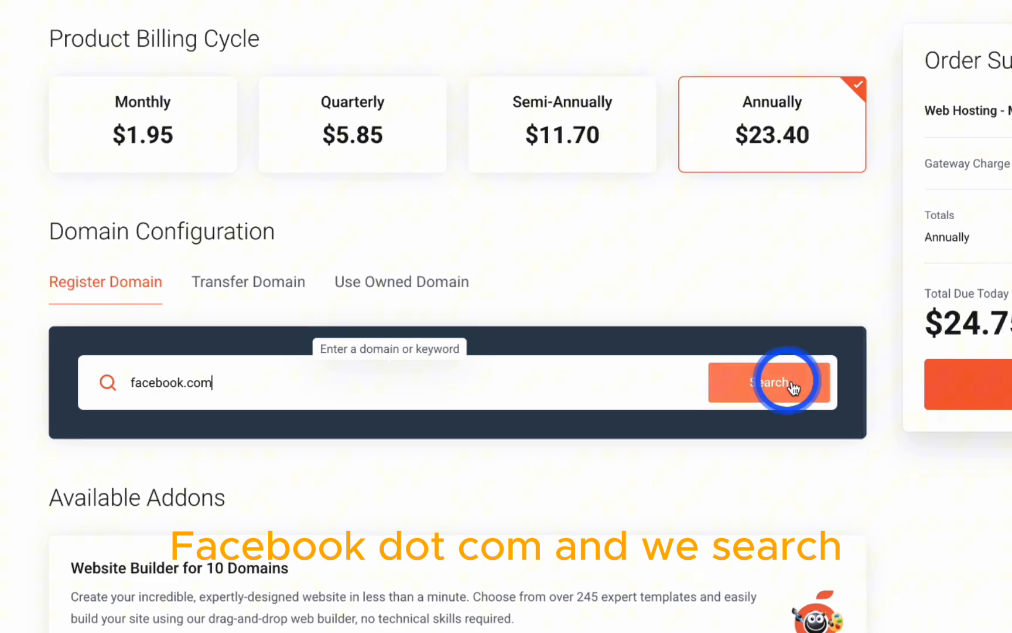
{"action": "left_click", "coordinate": [764, 386]}
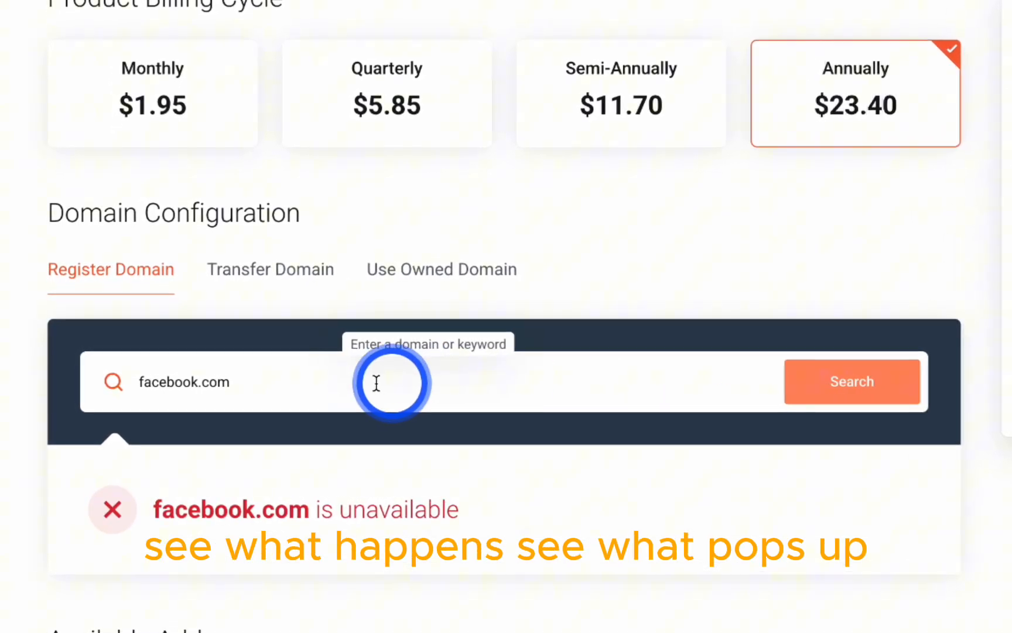
Step: Replace the domain search with alphaworldwidedfb.com and find it available at $12.99/yr
{"action": "left_click", "coordinate": [326, 388]}
{"action": "key", "text": "super+a"}
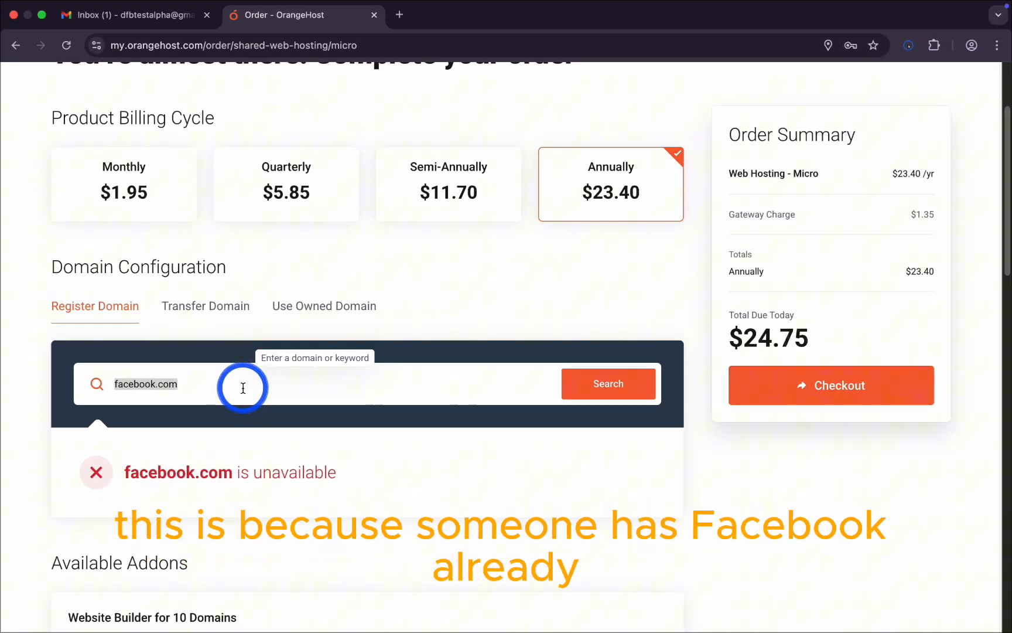
{"action": "type", "text": "alphaworl"}
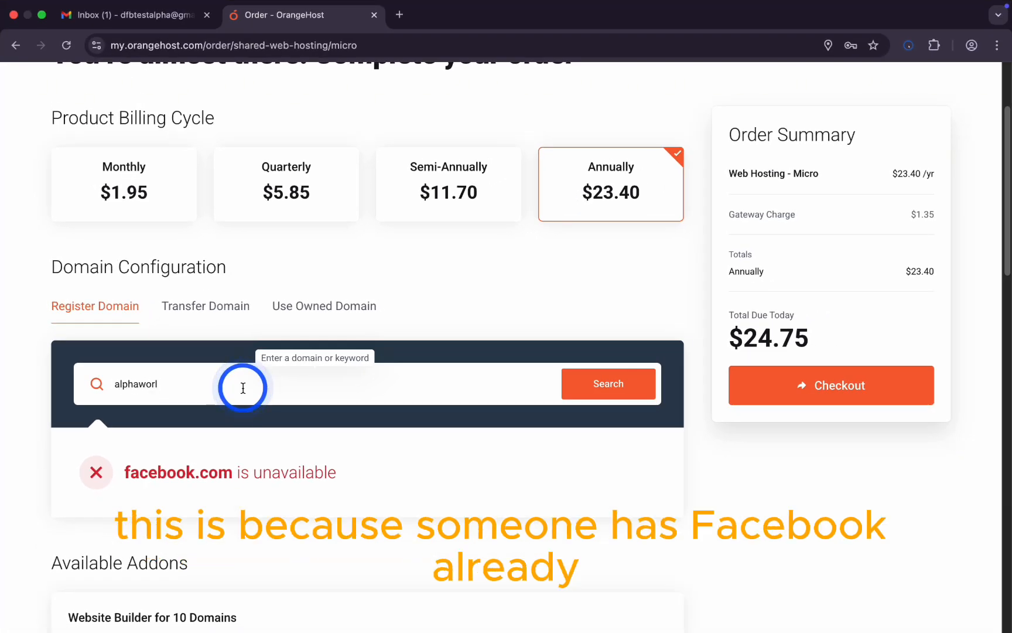
{"action": "type", "text": "dwidedfb.com"}
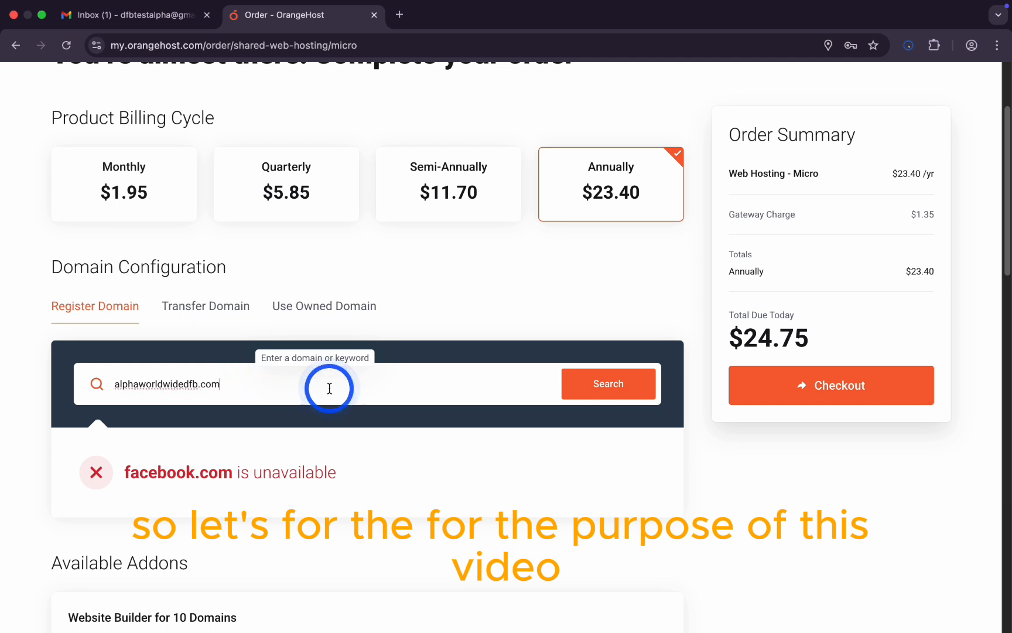
{"action": "scroll", "coordinate": [330, 389], "scroll_direction": "down", "scroll_amount": 1}
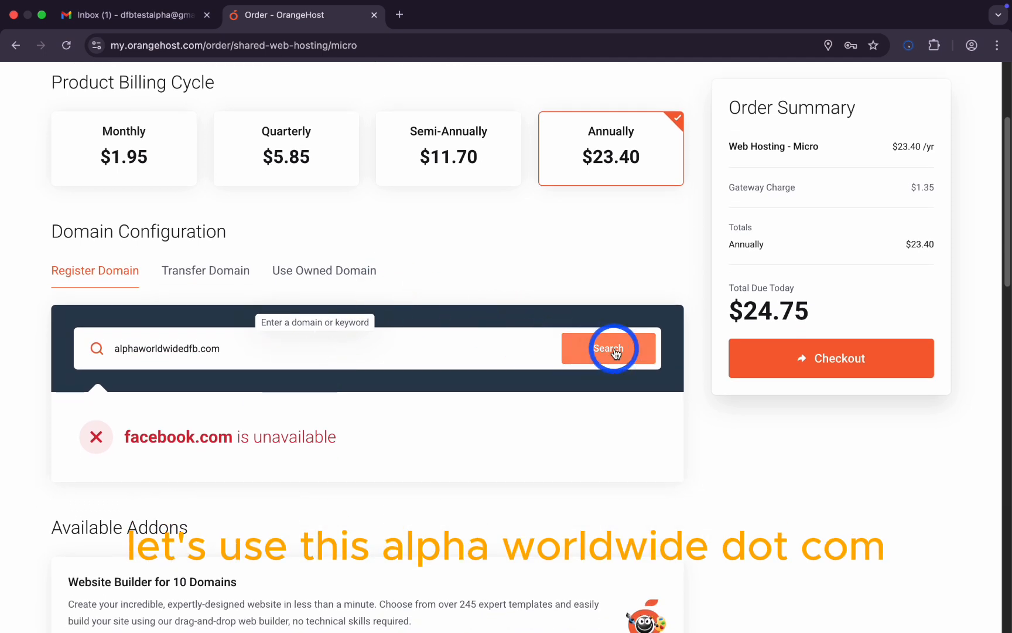
{"action": "left_click", "coordinate": [615, 353]}
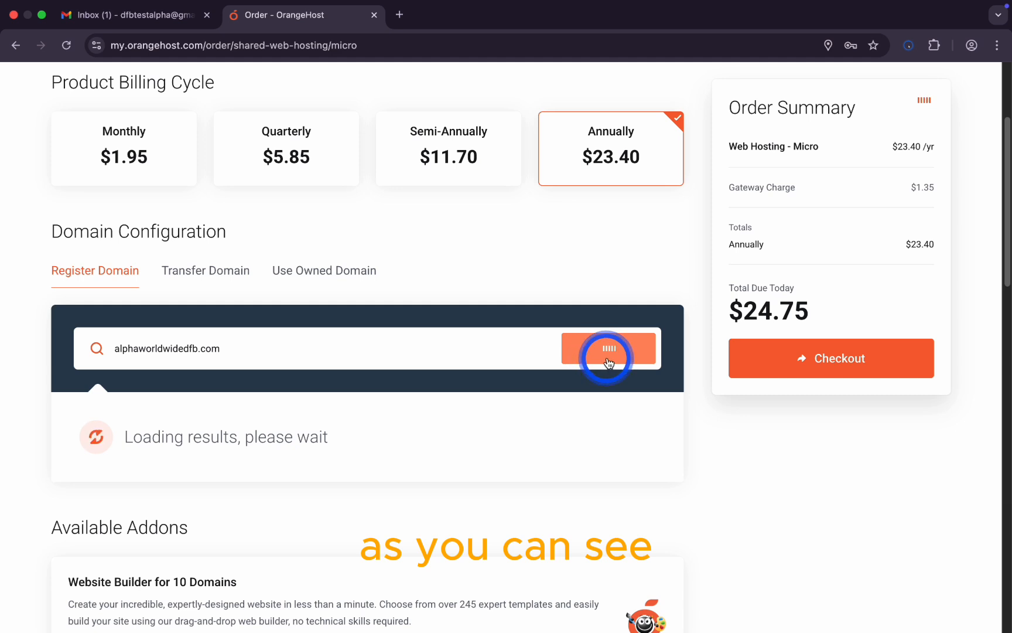
{"action": "scroll", "coordinate": [594, 355], "scroll_direction": "down", "scroll_amount": 1}
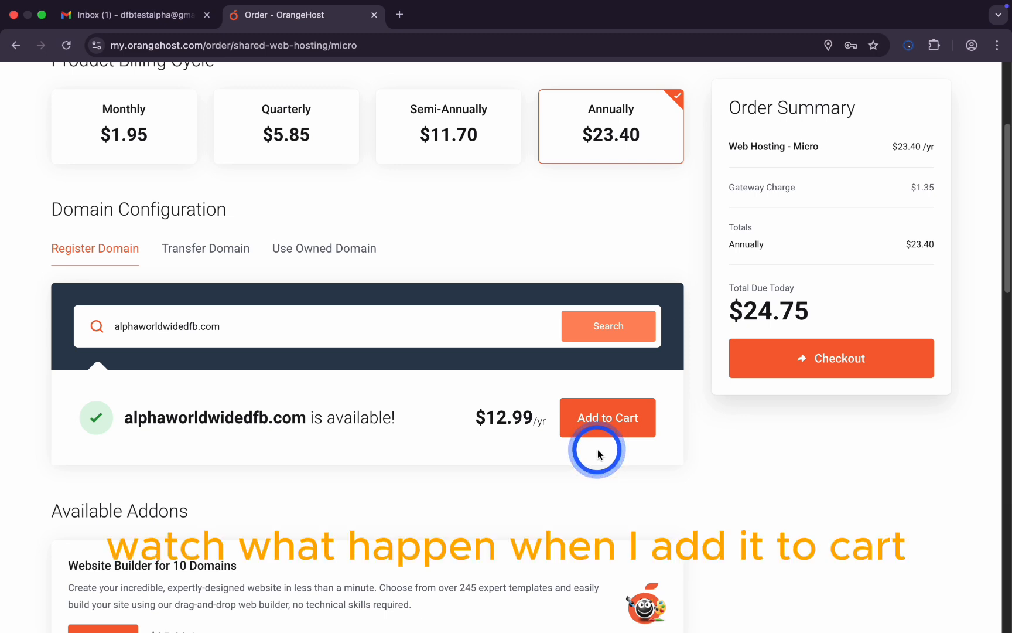
Step: Add alphaworldwidedfb.com to the cart and proceed to checkout with $38.31 due
{"action": "left_click", "coordinate": [594, 430]}
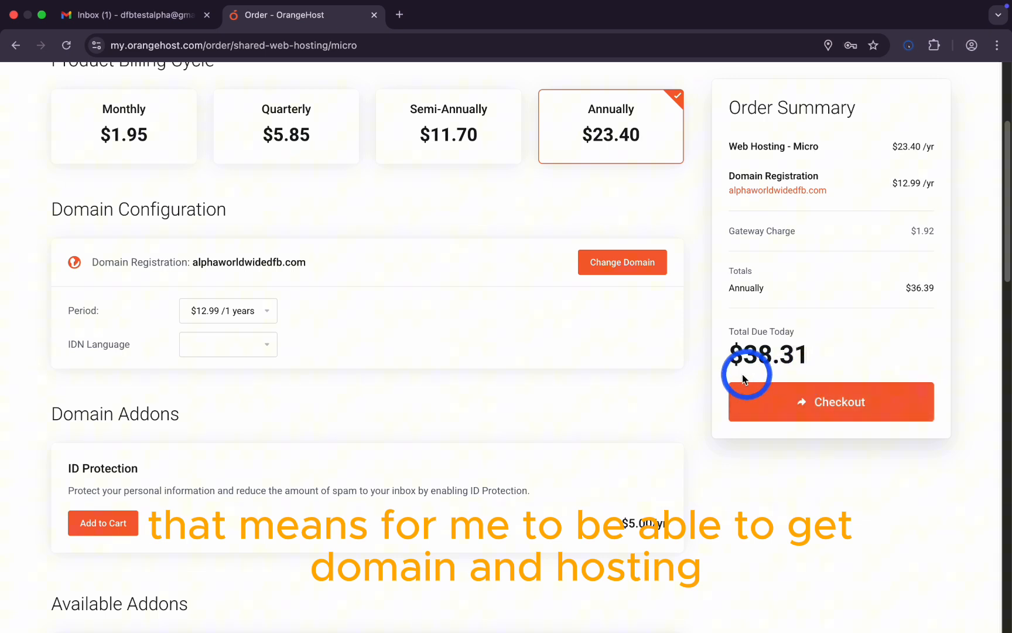
{"action": "scroll", "coordinate": [760, 451], "scroll_direction": "down", "scroll_amount": 2}
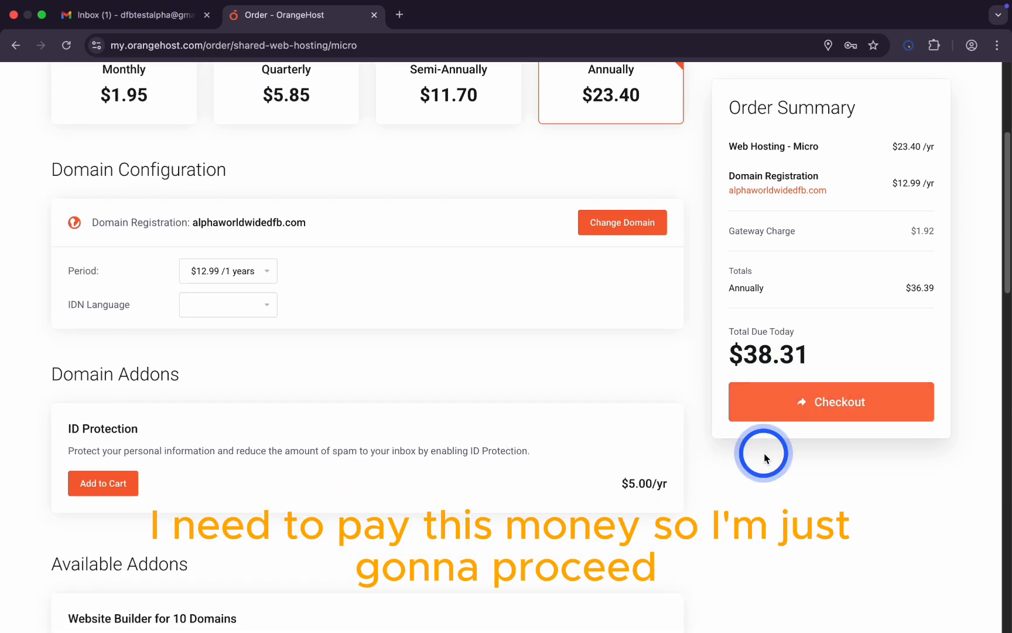
{"action": "scroll", "coordinate": [820, 492], "scroll_direction": "down", "scroll_amount": 1}
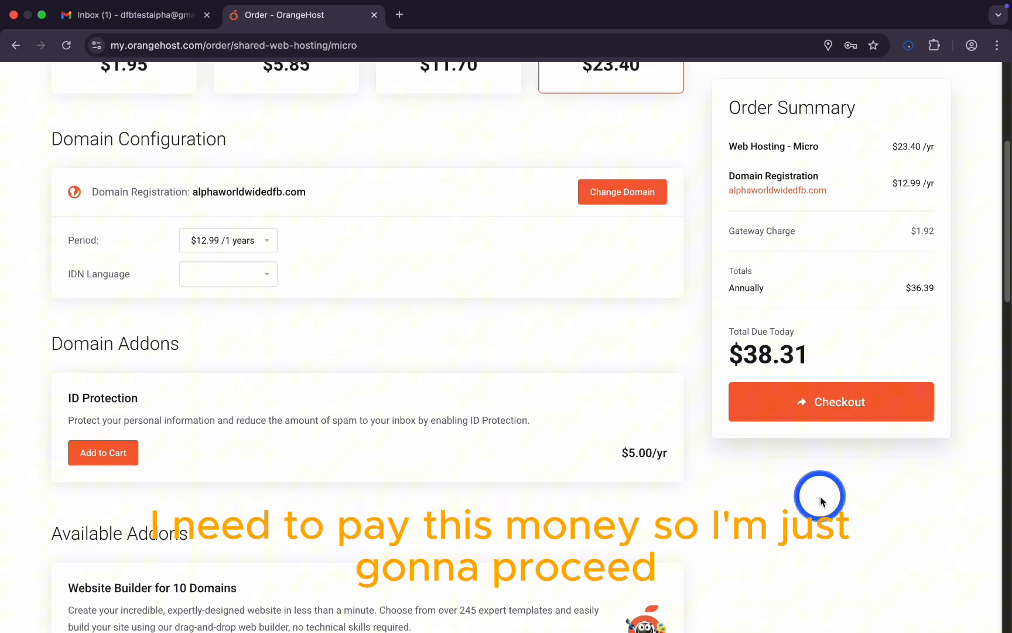
{"action": "left_click", "coordinate": [792, 409]}
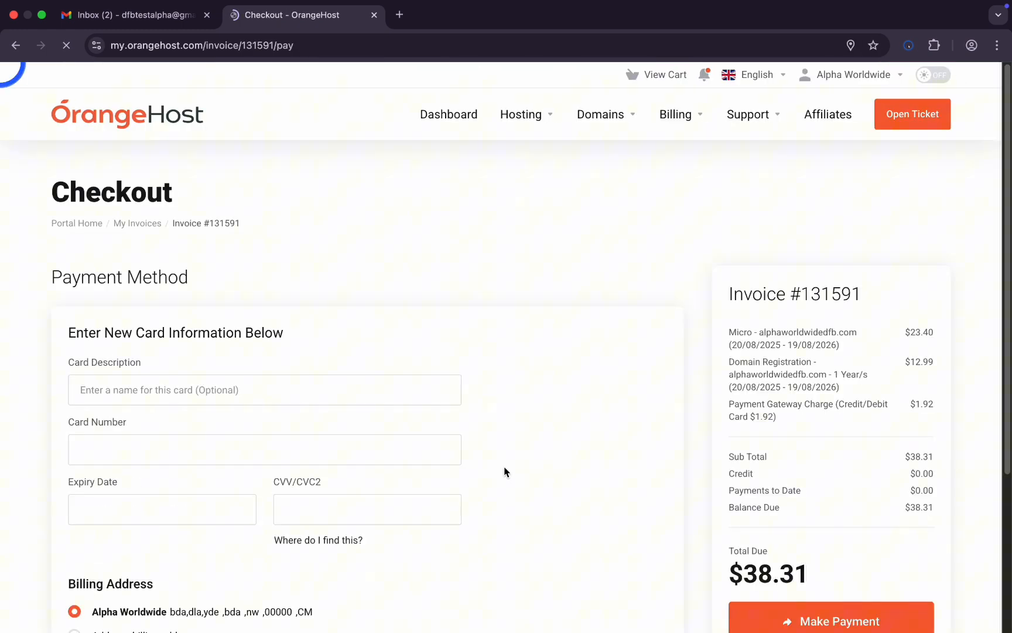
Step: Enter the card number, expiry date and security code, and pay the $38.31 invoice
{"action": "scroll", "coordinate": [559, 419], "scroll_direction": "down", "scroll_amount": 4}
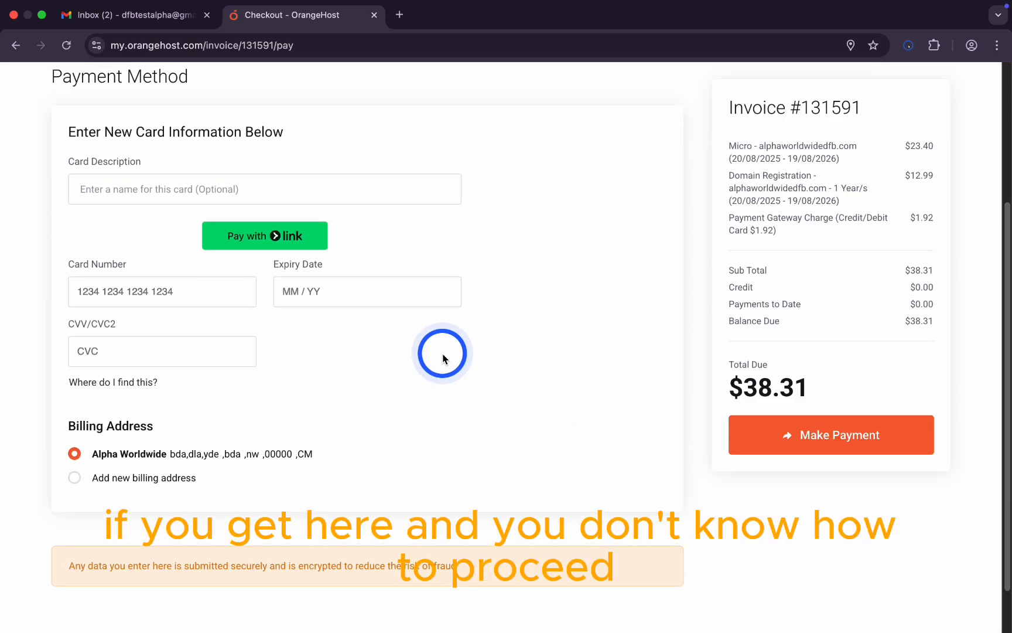
{"action": "scroll", "coordinate": [447, 353], "scroll_direction": "up", "scroll_amount": 1}
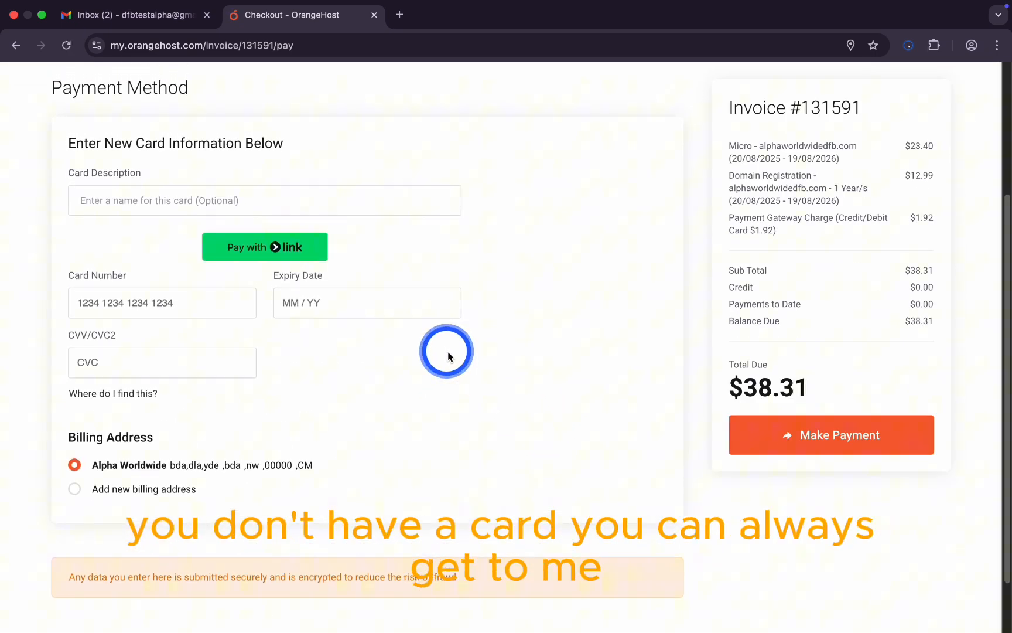
{"action": "scroll", "coordinate": [448, 351], "scroll_direction": "up", "scroll_amount": 1}
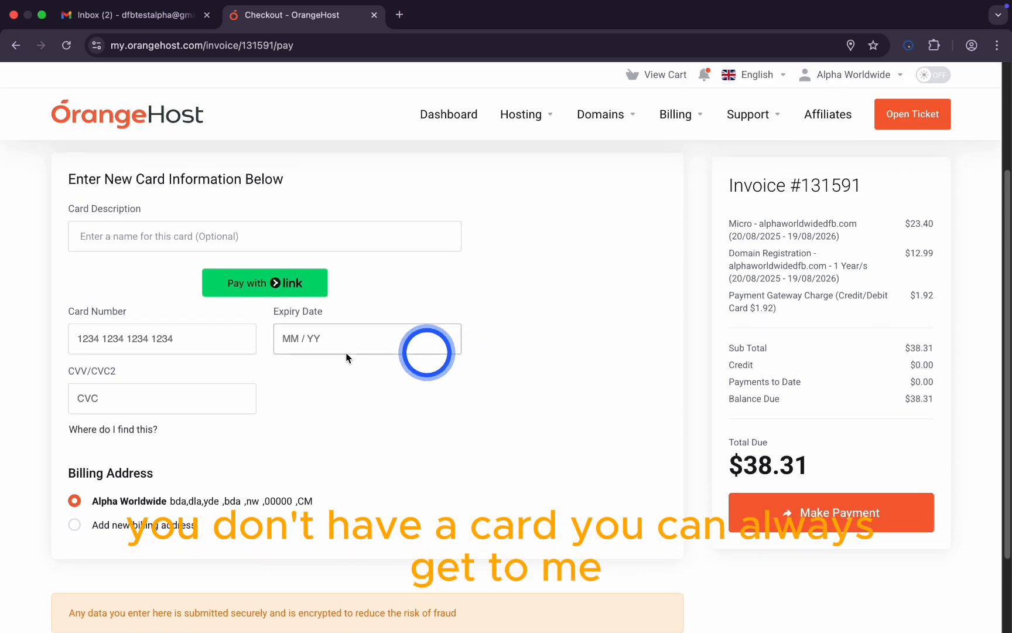
{"action": "left_click", "coordinate": [200, 340]}
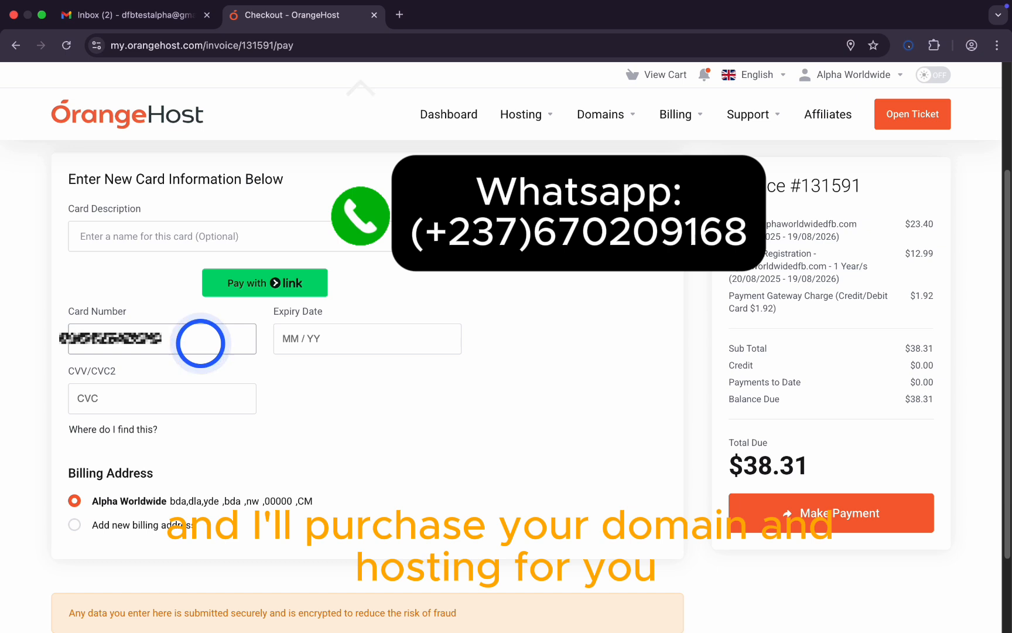
{"action": "type", "text": "22"}
{"action": "left_click", "coordinate": [337, 337]}
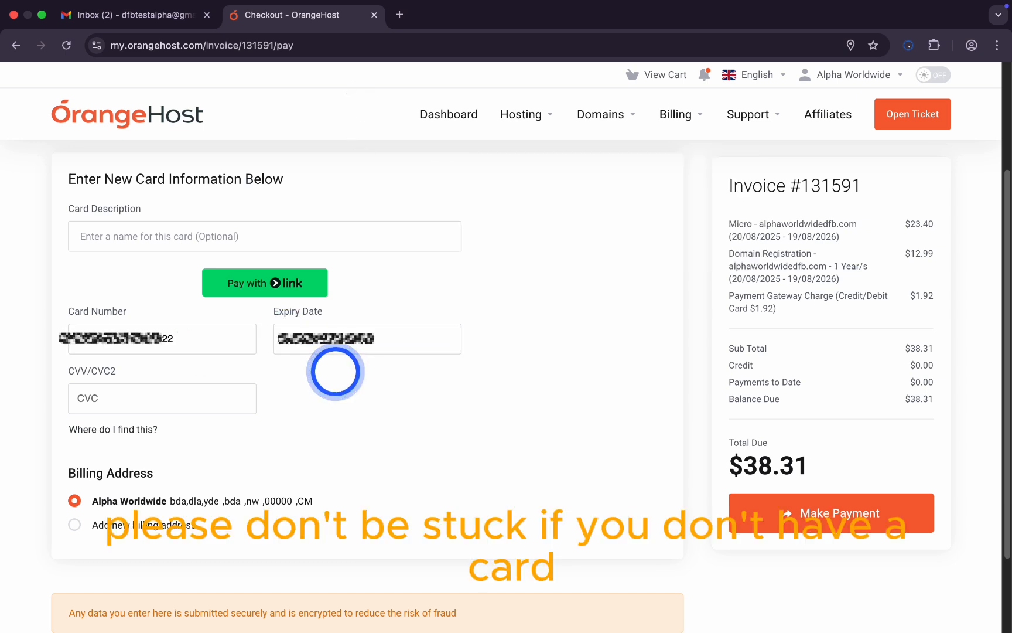
{"action": "left_click", "coordinate": [133, 394]}
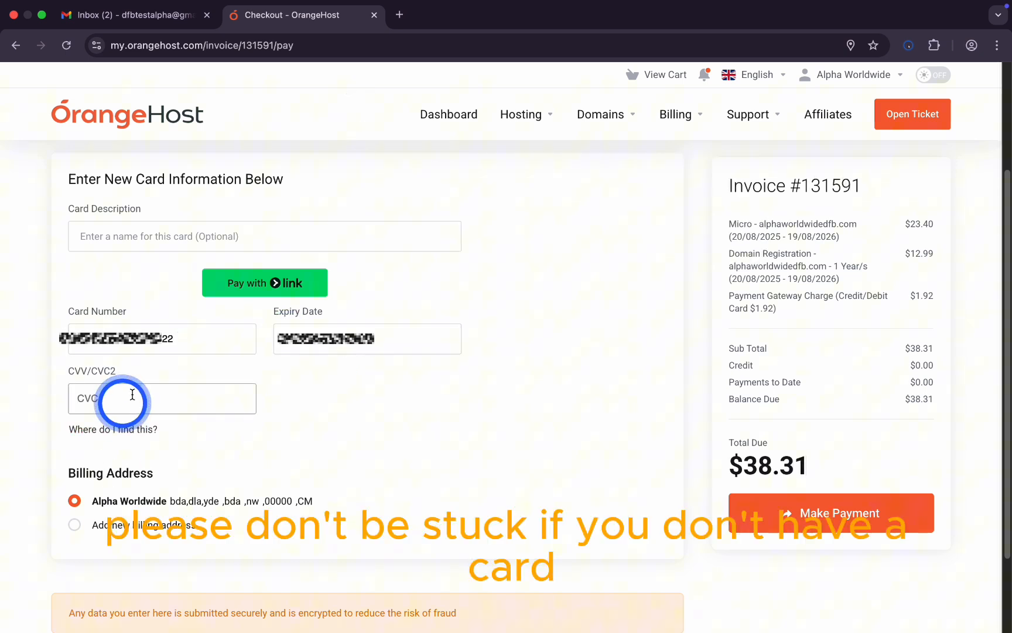
{"action": "left_click", "coordinate": [540, 414]}
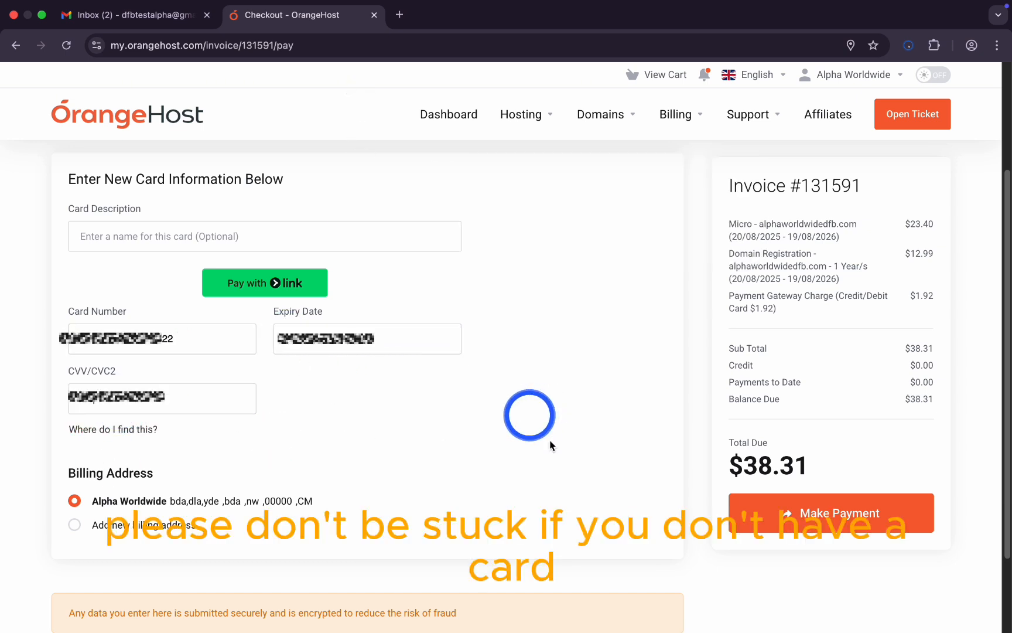
{"action": "left_click", "coordinate": [848, 507]}
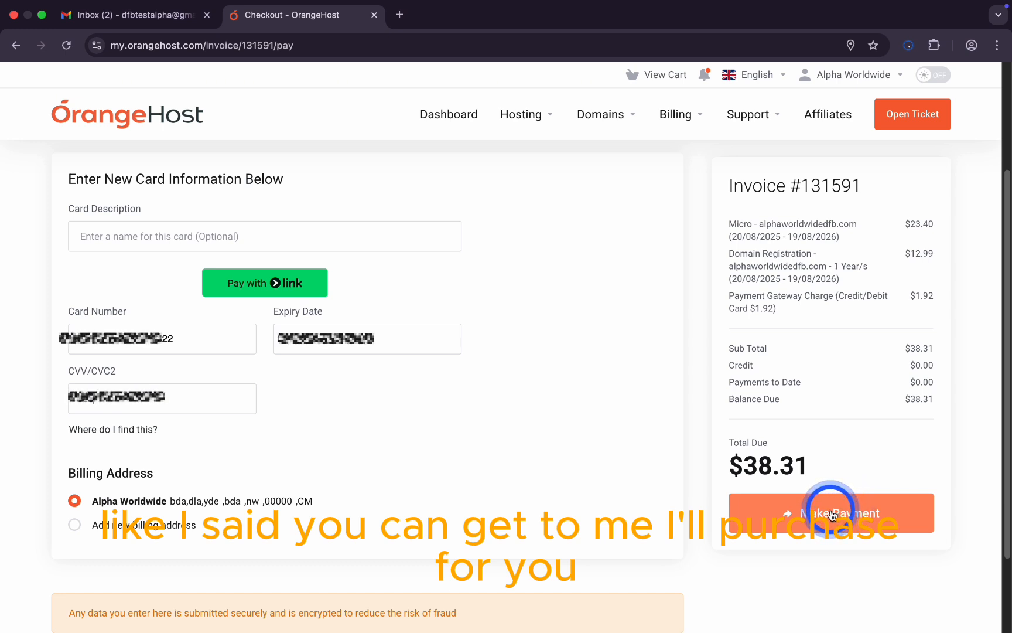
{"action": "left_click", "coordinate": [832, 514]}
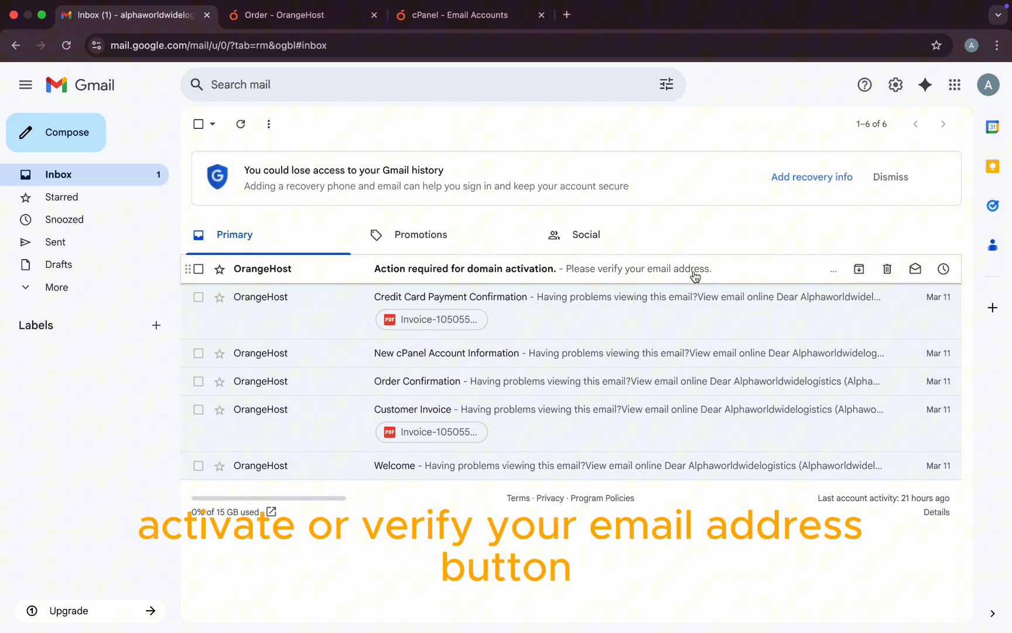
Step: Verify the email address from Gmail's domain activation message and return to OrangeHost
{"action": "left_click", "coordinate": [696, 276]}
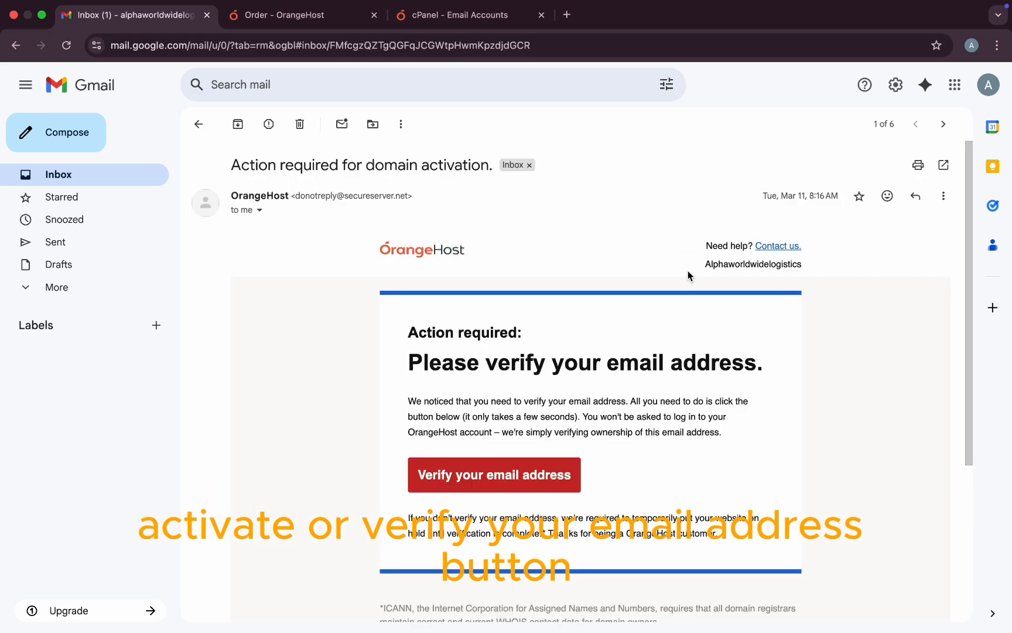
{"action": "left_click", "coordinate": [504, 476]}
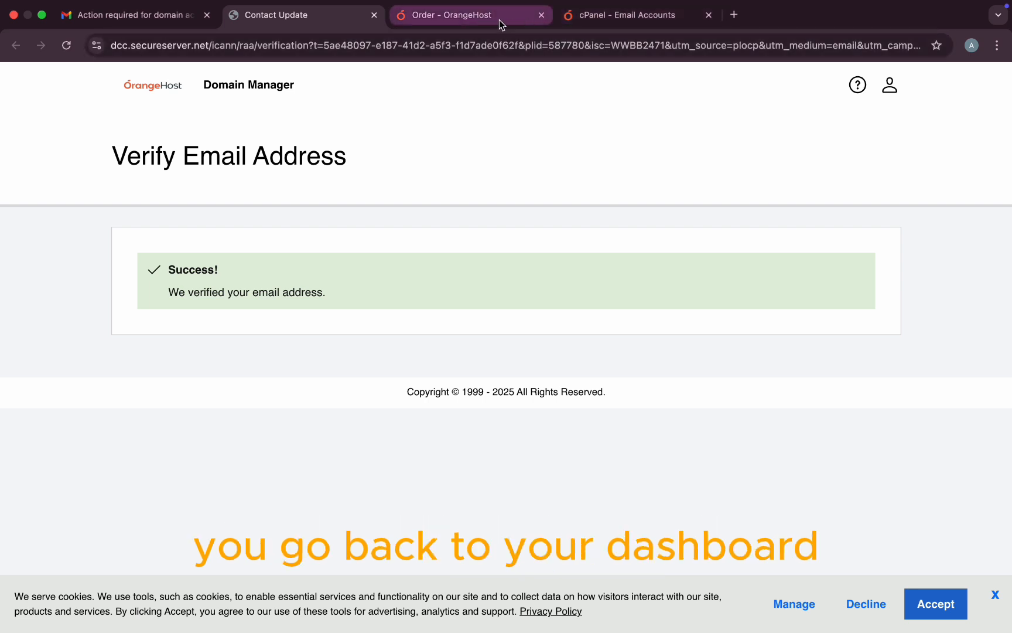
{"action": "left_click", "coordinate": [474, 18]}
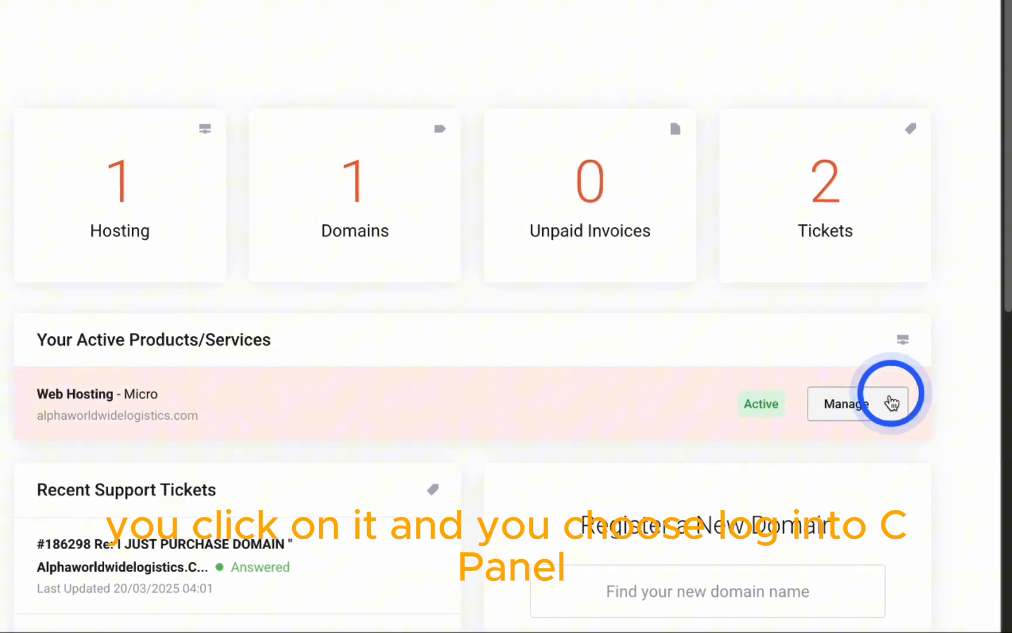
Step: Log in to cPanel from the Manage menu of the Web Hosting - Micro service
{"action": "left_click", "coordinate": [891, 403]}
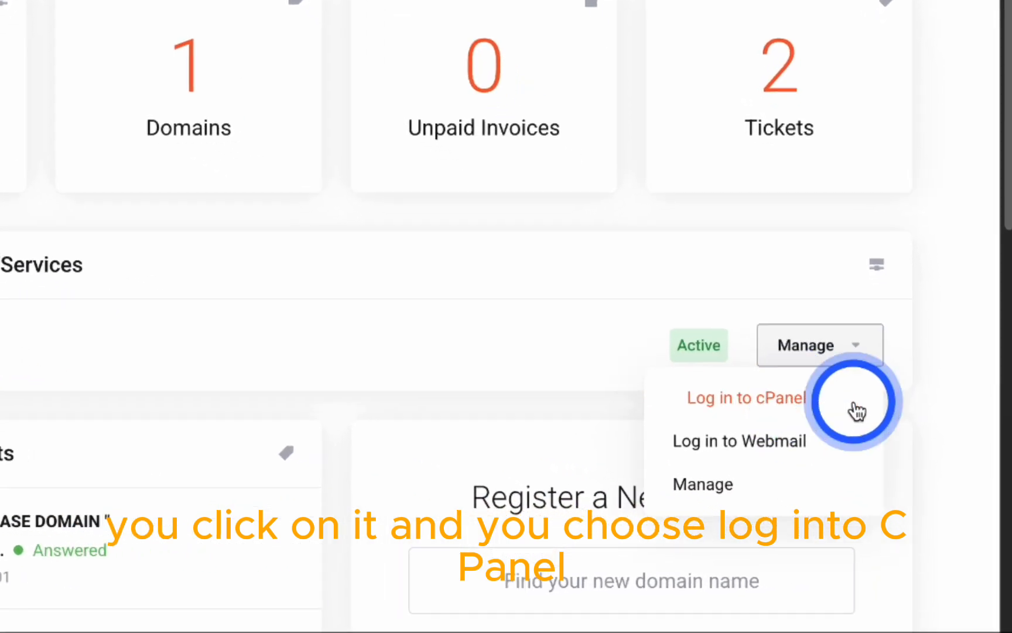
{"action": "left_click", "coordinate": [791, 398]}
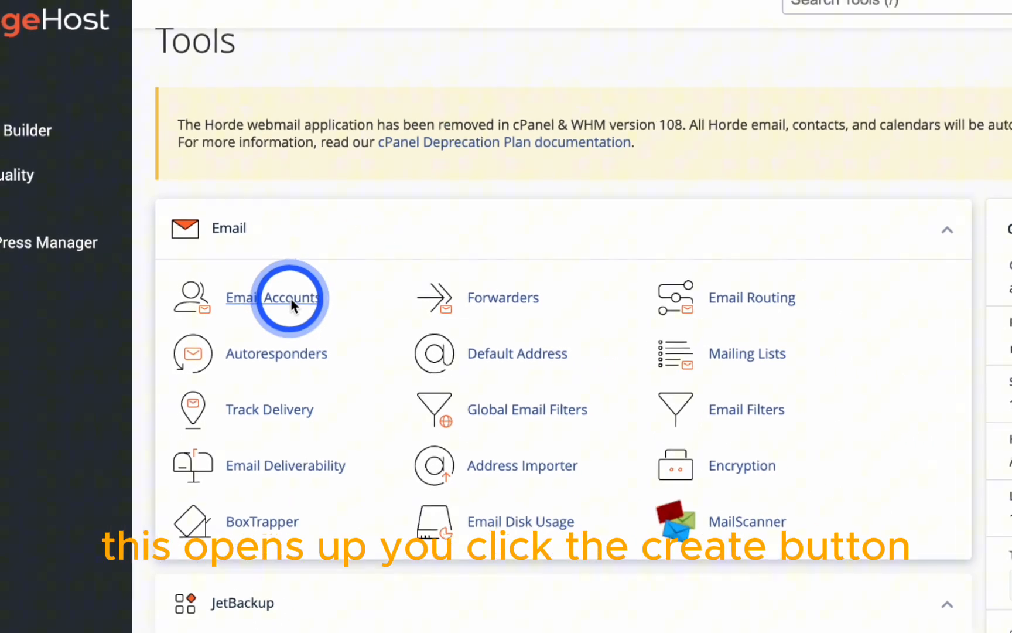
Step: Start a new email account in Email Accounts with the username support
{"action": "left_click", "coordinate": [291, 301]}
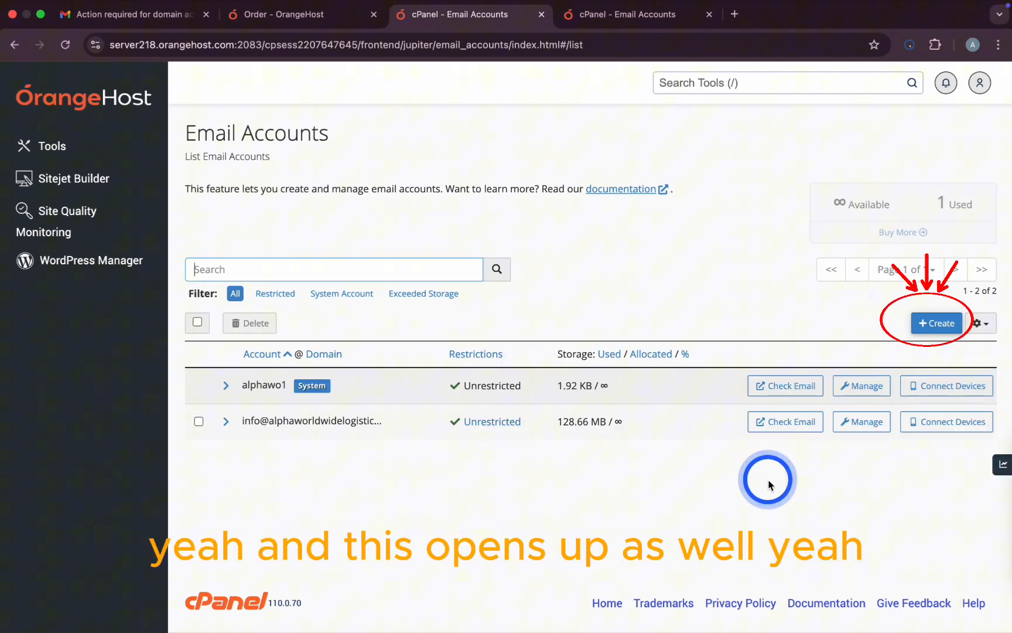
{"action": "left_click", "coordinate": [935, 324]}
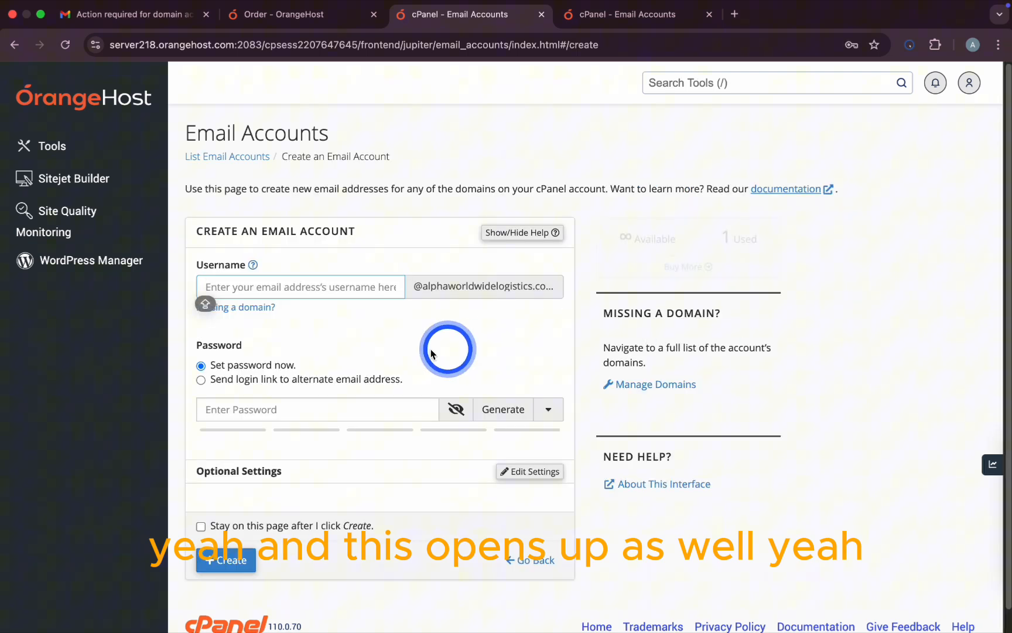
{"action": "left_click", "coordinate": [351, 303]}
{"action": "type", "text": "S"}
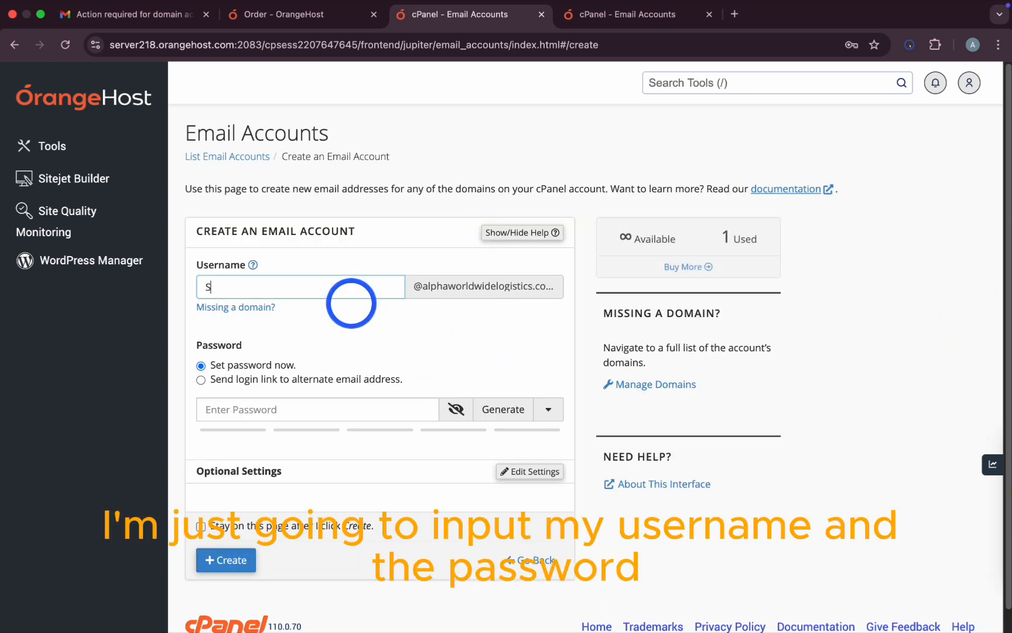
{"action": "key", "text": "BackSpace"}
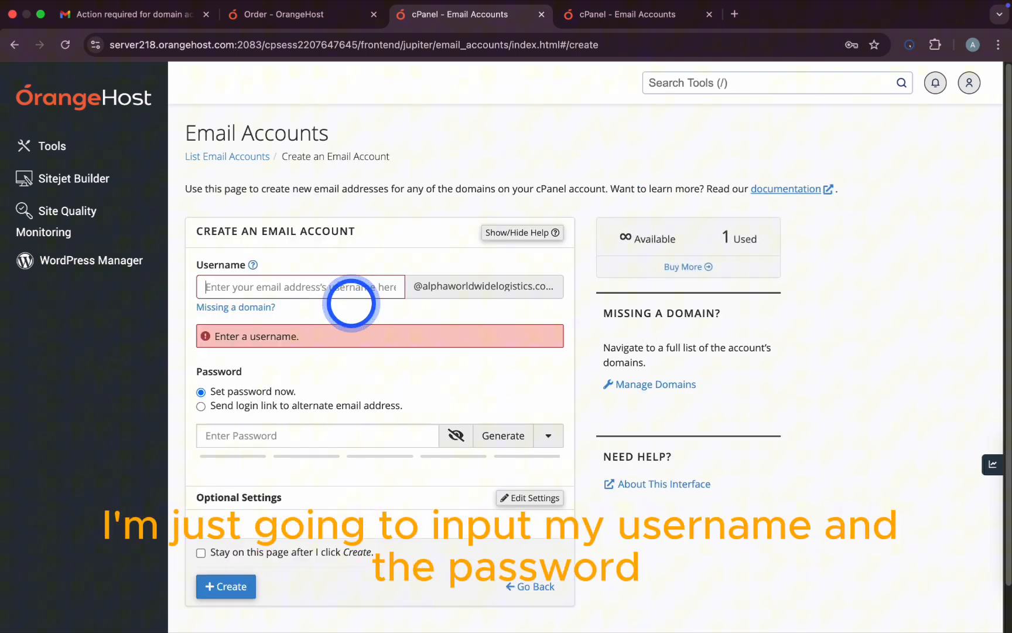
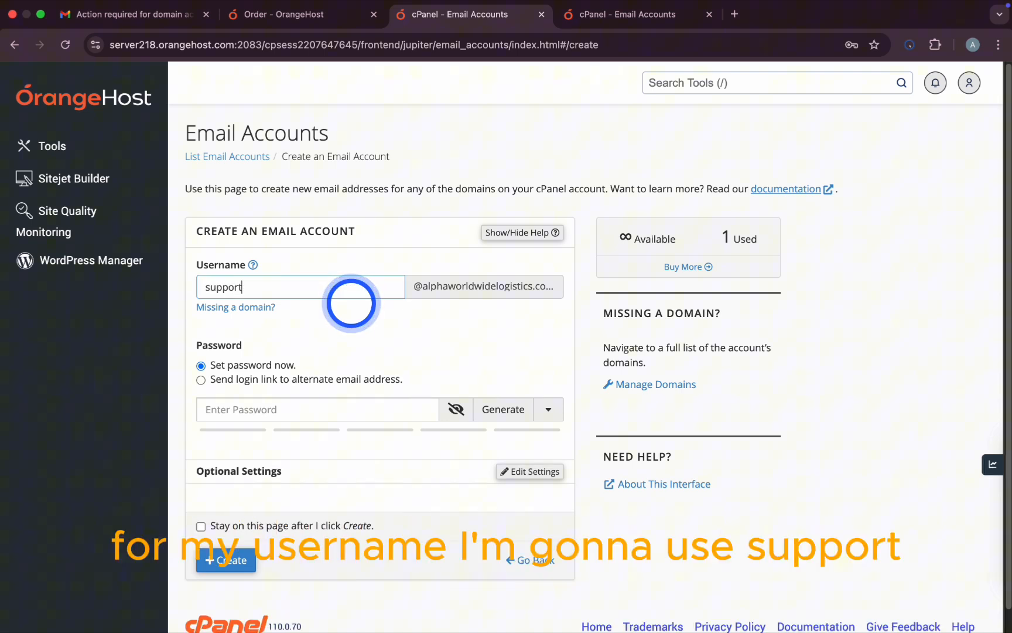
Step: Give the support mailbox a password and unlimited storage, then create it
{"action": "left_click", "coordinate": [265, 401]}
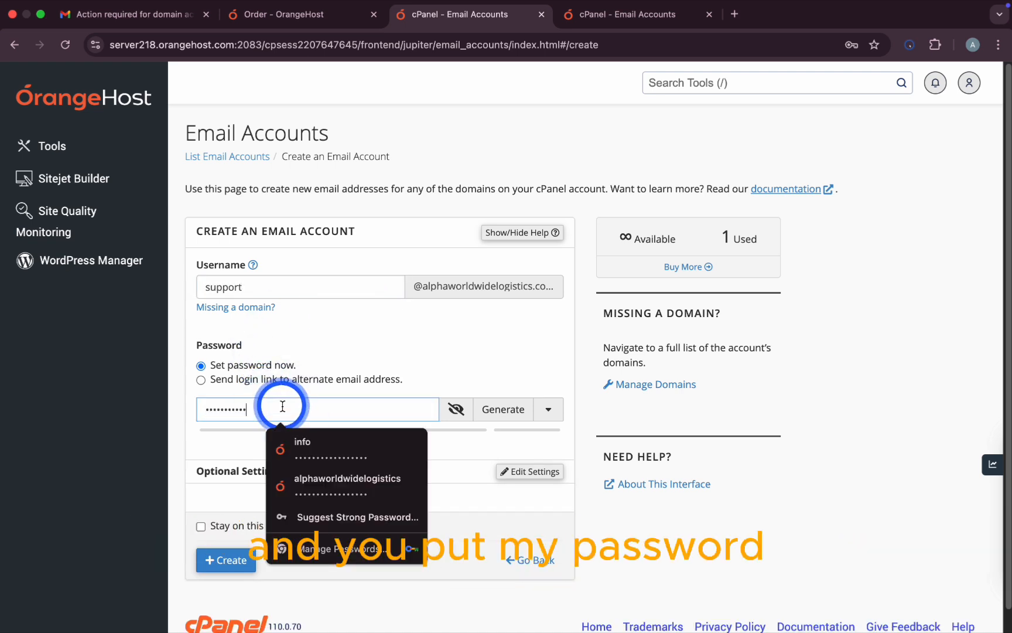
{"action": "scroll", "coordinate": [375, 414], "scroll_direction": "down", "scroll_amount": 2}
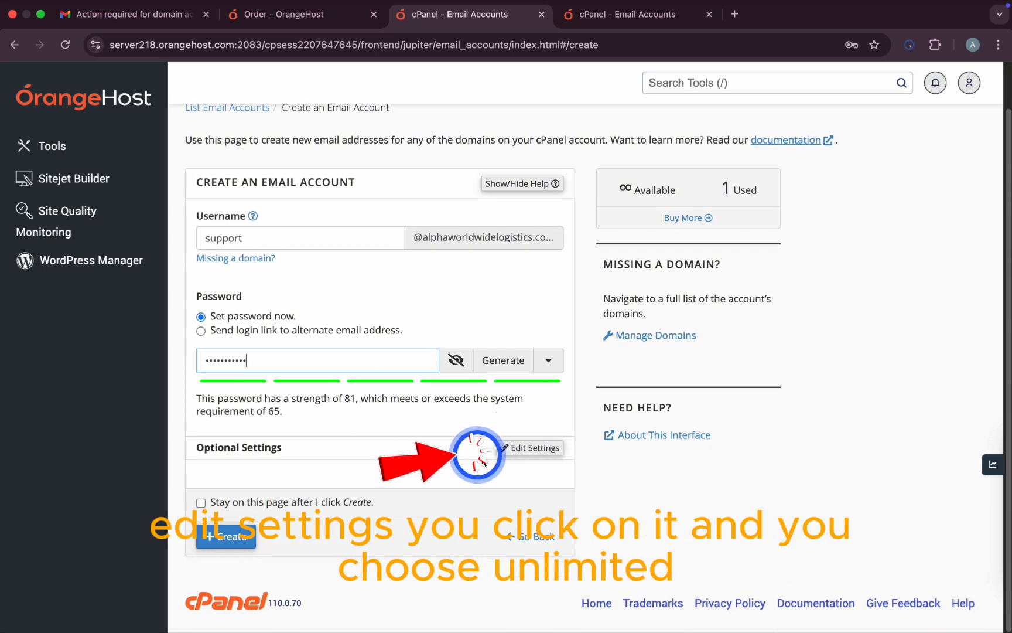
{"action": "left_click", "coordinate": [498, 450]}
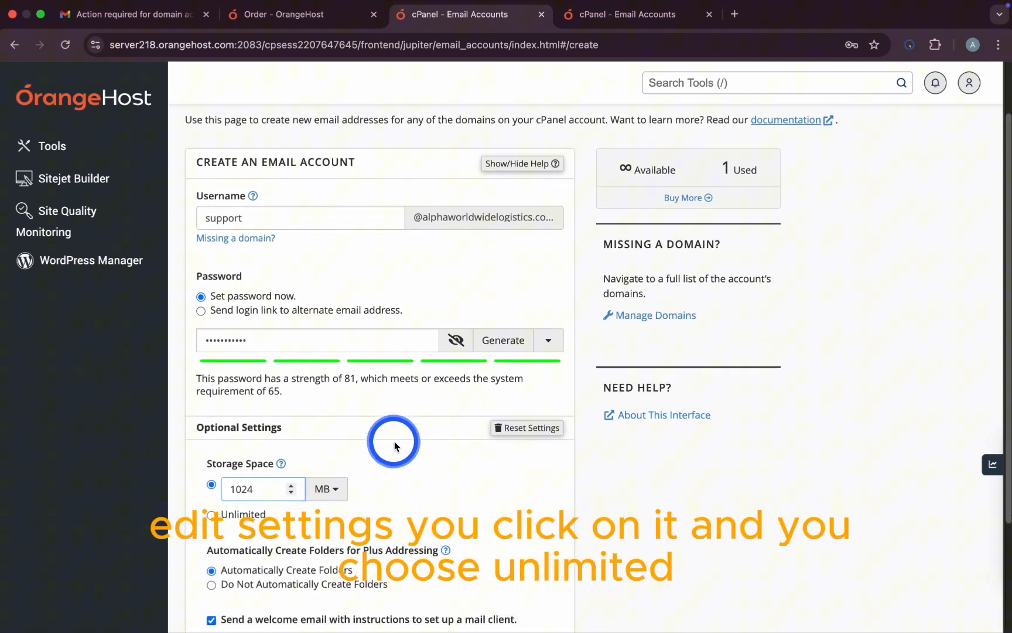
{"action": "left_click", "coordinate": [220, 492]}
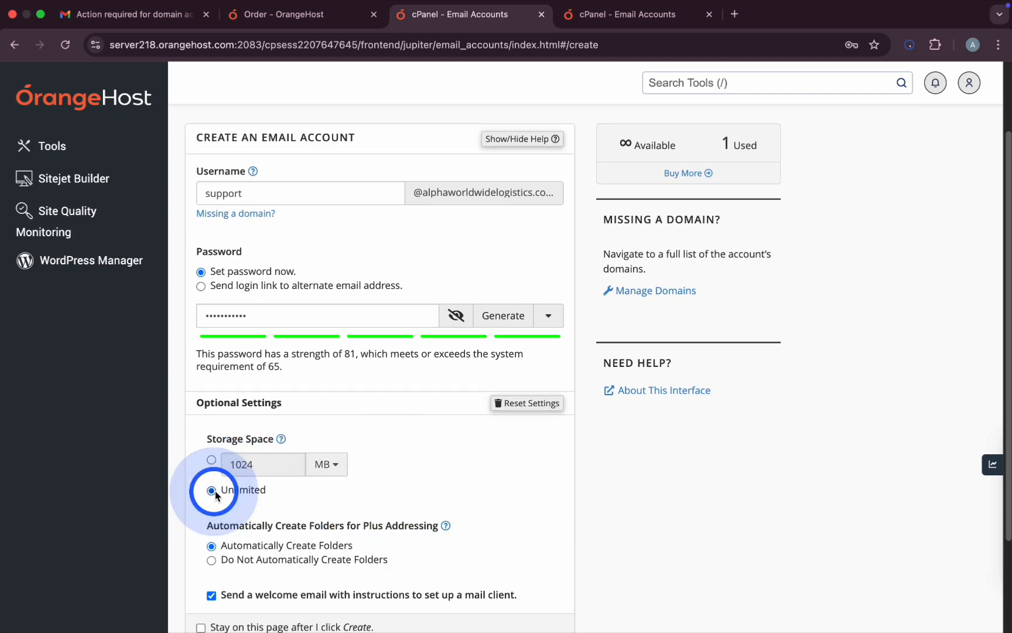
{"action": "scroll", "coordinate": [374, 469], "scroll_direction": "down", "scroll_amount": 3}
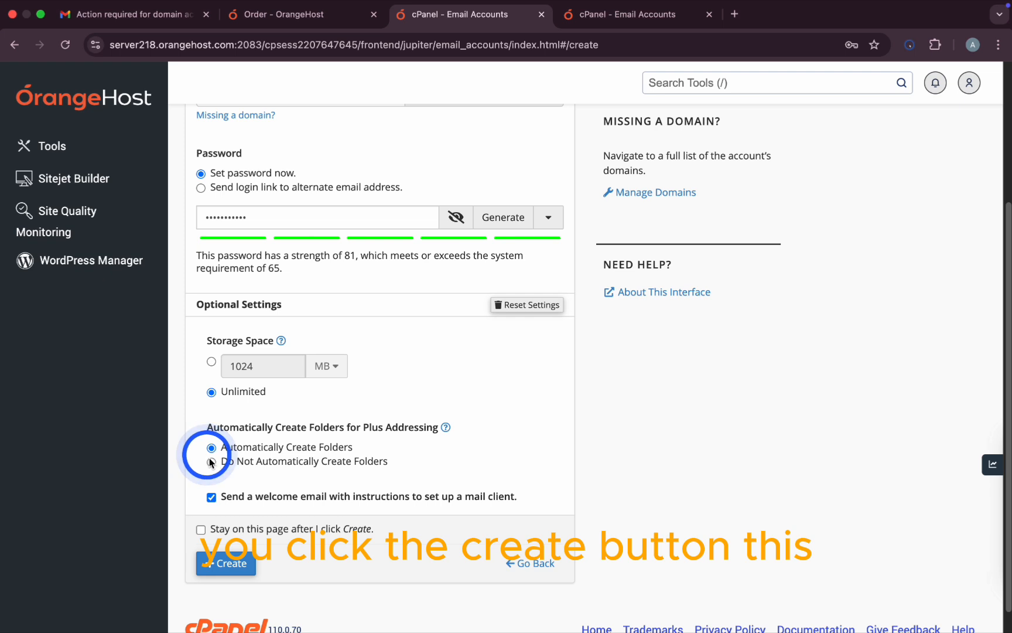
{"action": "left_click", "coordinate": [234, 565]}
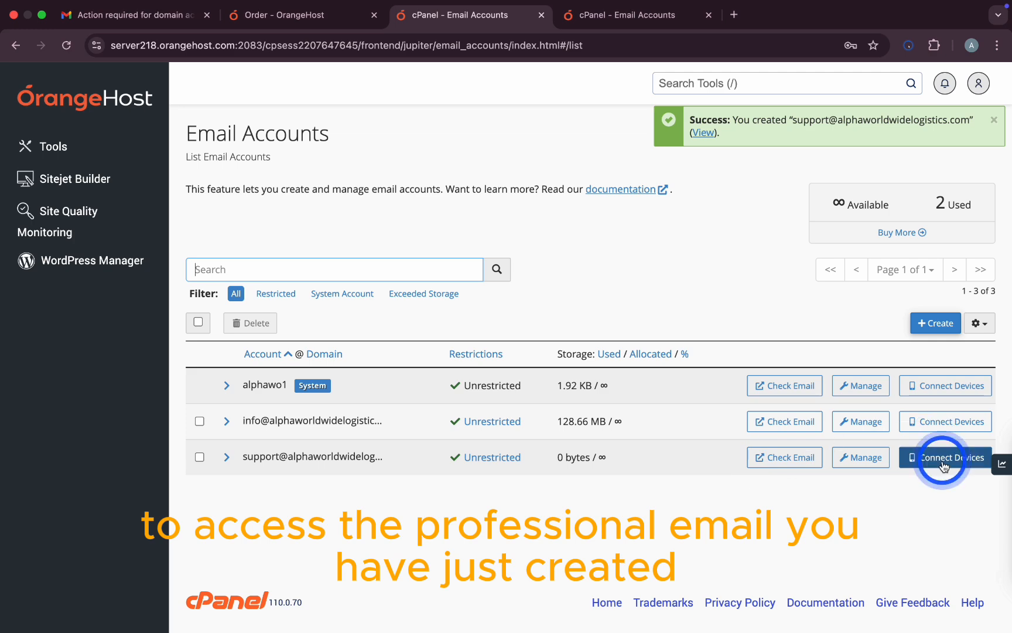
Step: Open the support inbox in Roundcube and read the client configuration email (IMAP 993, POP3 995, SMTP 465)
{"action": "left_click", "coordinate": [784, 461]}
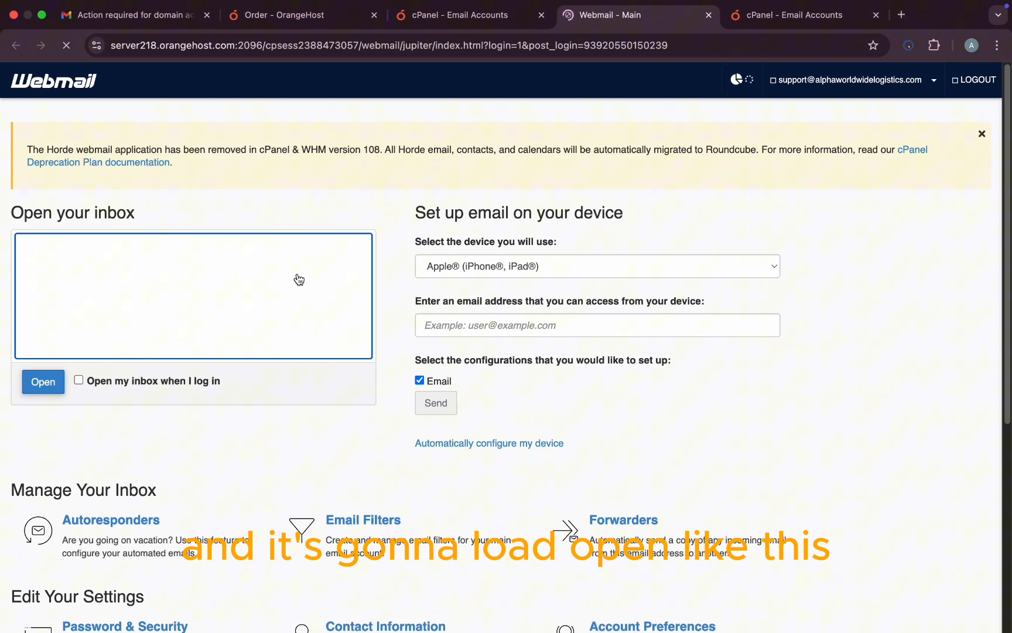
{"action": "left_click", "coordinate": [82, 381]}
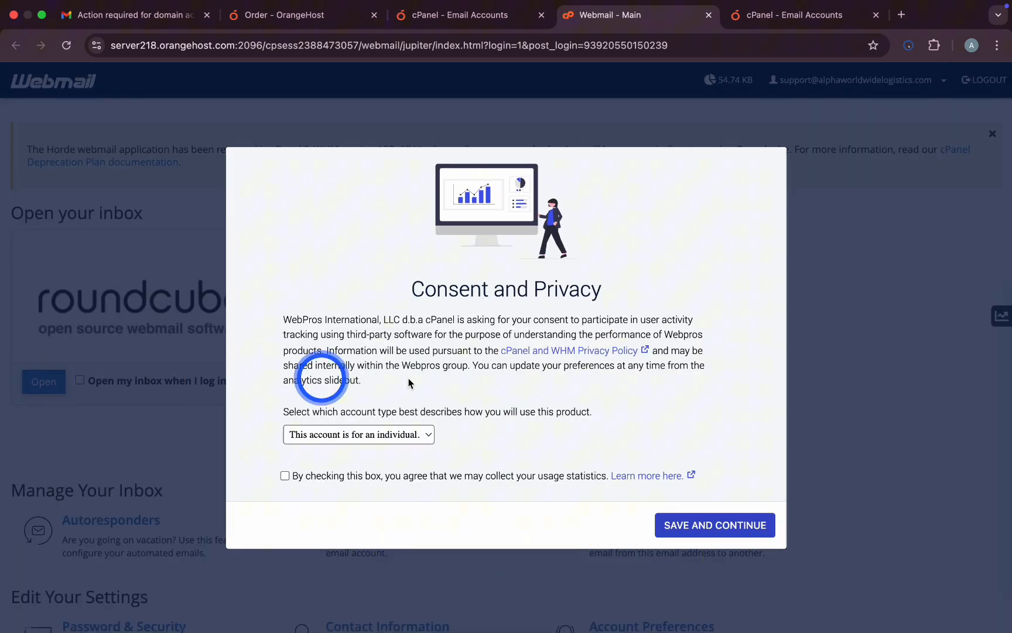
{"action": "left_click", "coordinate": [693, 537]}
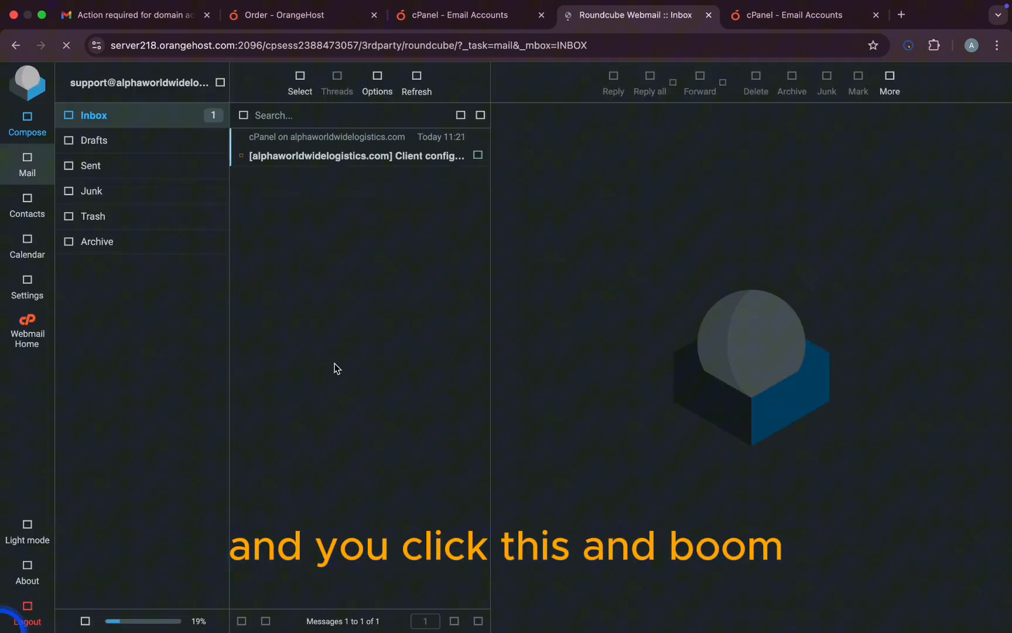
{"action": "left_click", "coordinate": [373, 226]}
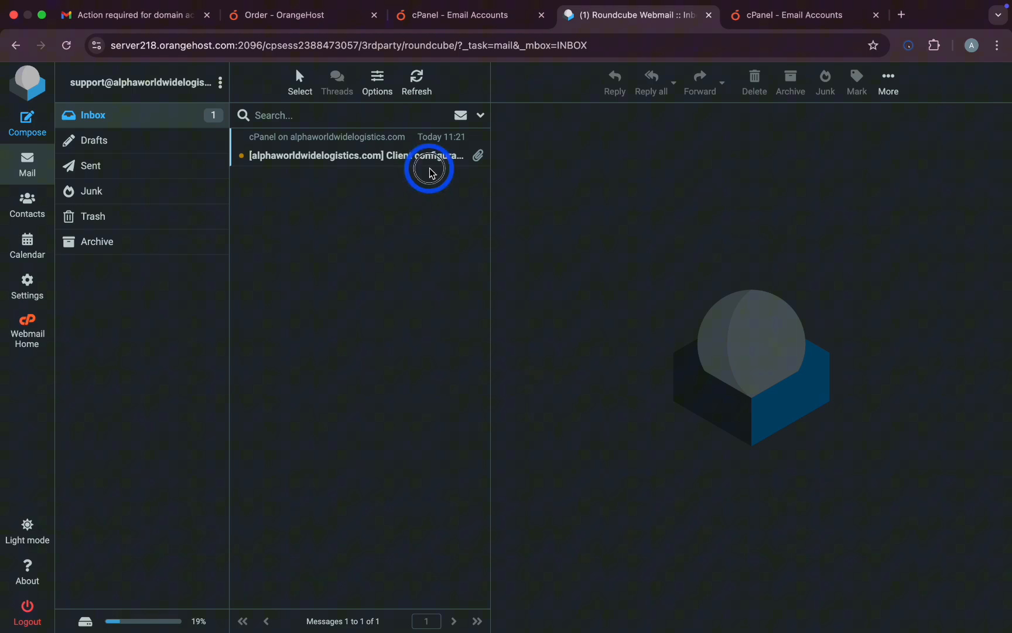
{"action": "left_click", "coordinate": [418, 156]}
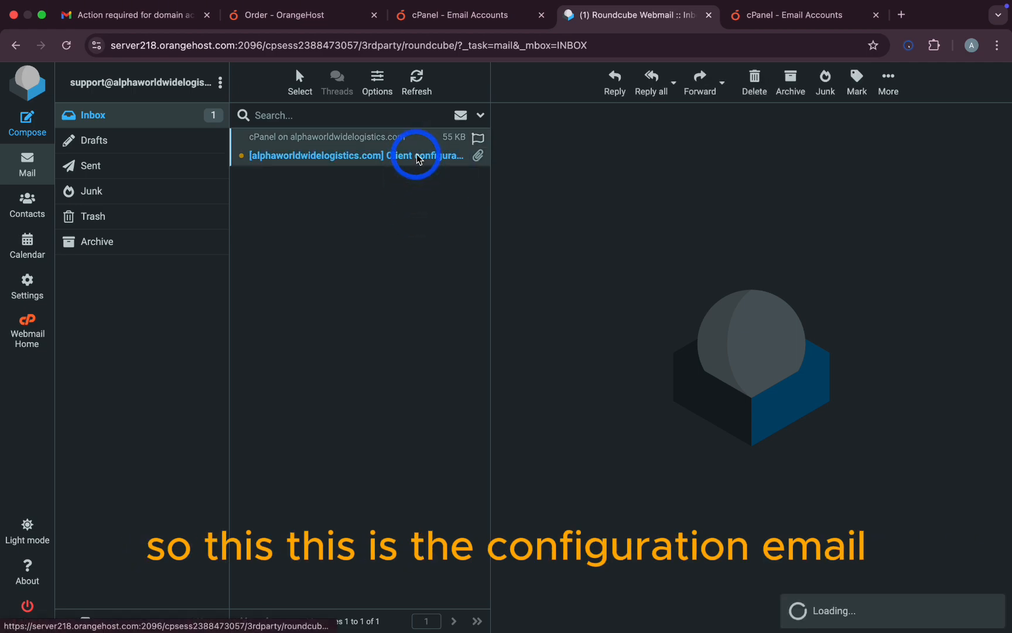
{"action": "scroll", "coordinate": [688, 468], "scroll_direction": "down", "scroll_amount": 1}
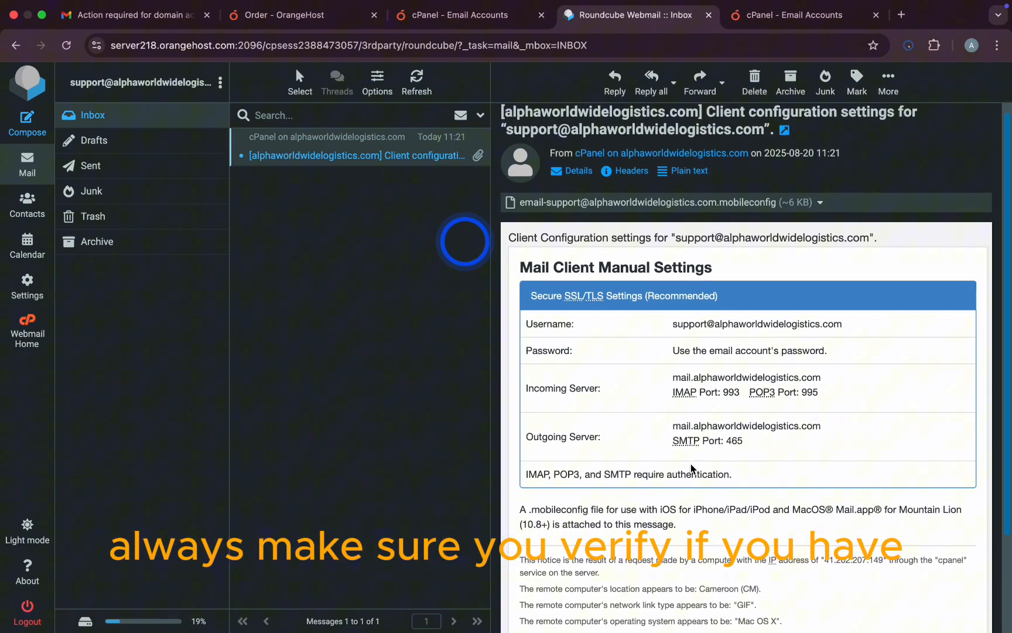
{"action": "scroll", "coordinate": [696, 459], "scroll_direction": "down", "scroll_amount": 5}
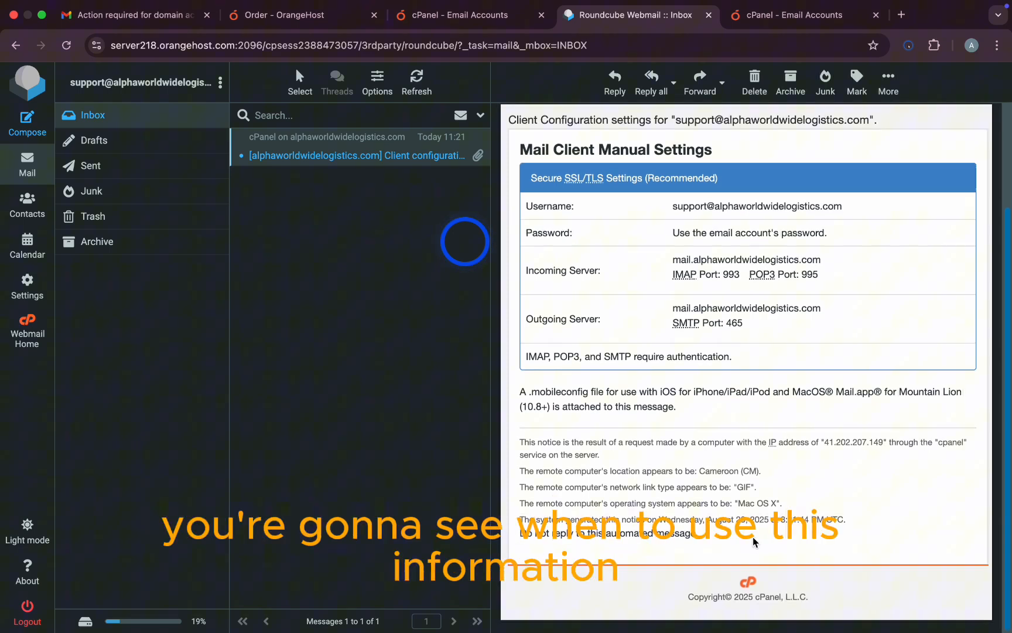
{"action": "scroll", "coordinate": [492, 387], "scroll_direction": "up", "scroll_amount": 1}
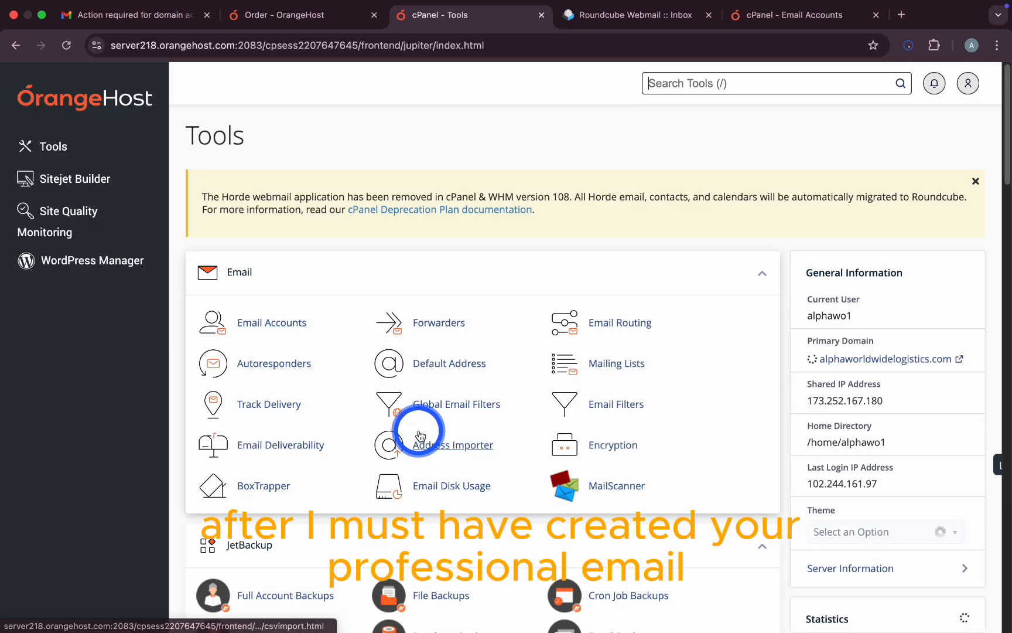
Step: Verify SSL/TLS Status shows all 8 domains AutoSSL-validated until October 9, 2025, then return to Tools
{"action": "scroll", "coordinate": [416, 429], "scroll_direction": "down", "scroll_amount": 2}
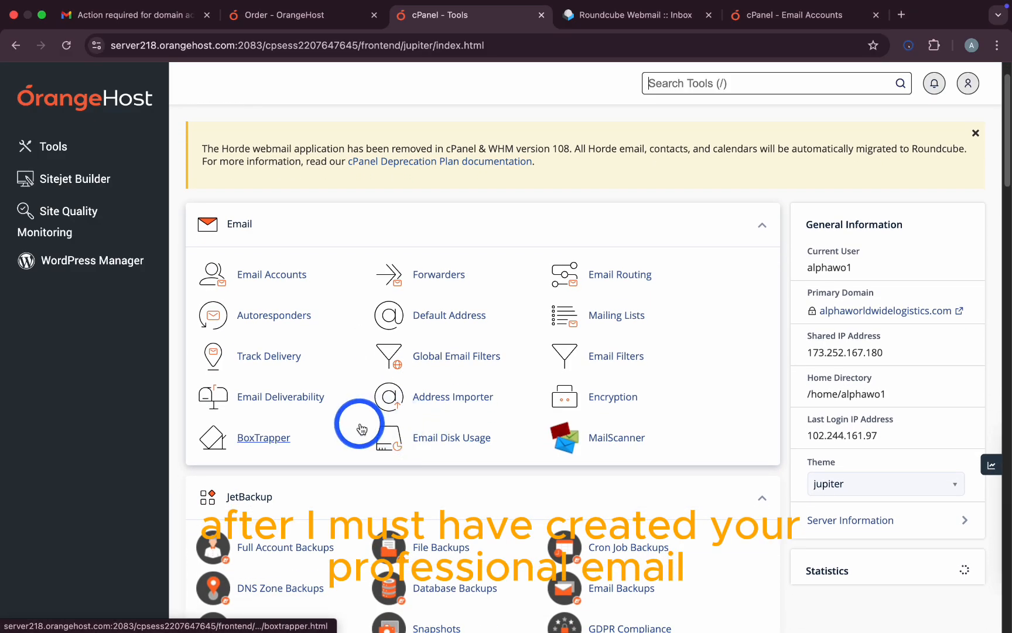
{"action": "scroll", "coordinate": [360, 425], "scroll_direction": "down", "scroll_amount": 4}
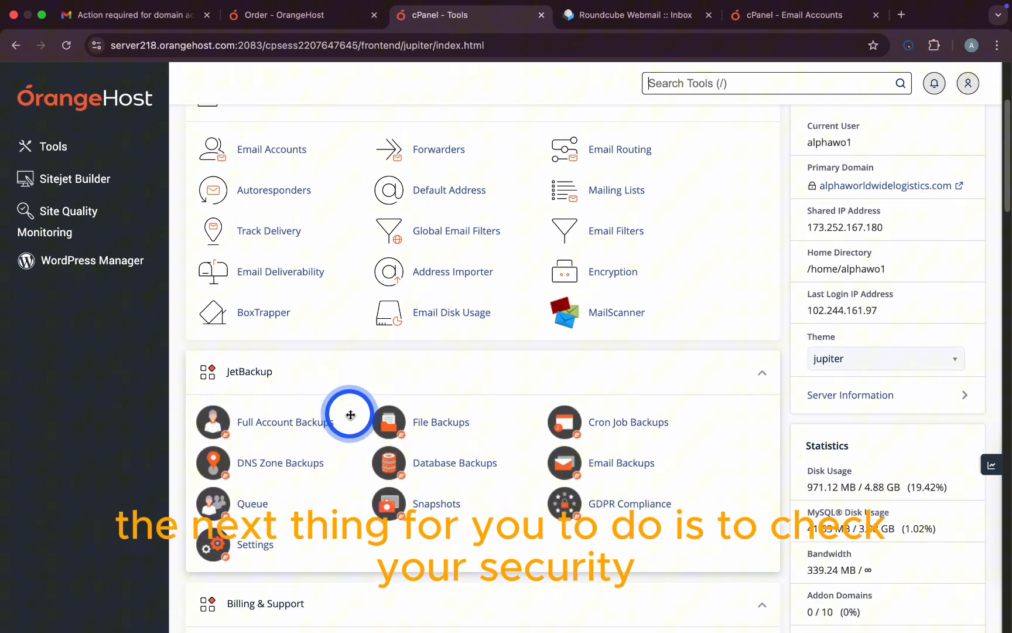
{"action": "scroll", "coordinate": [350, 415], "scroll_direction": "down", "scroll_amount": 20}
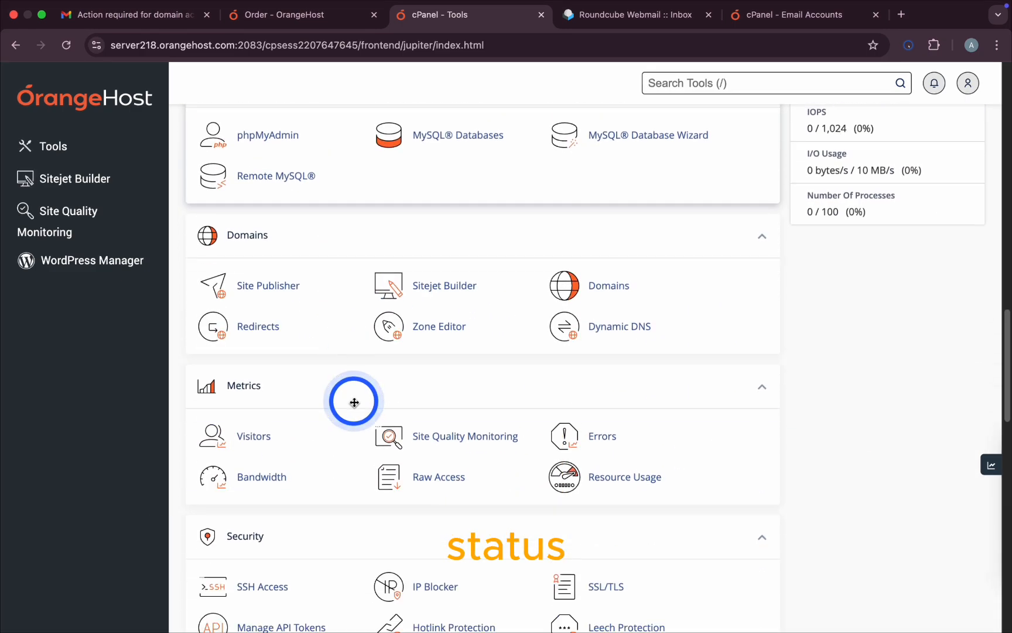
{"action": "scroll", "coordinate": [354, 402], "scroll_direction": "down", "scroll_amount": 12}
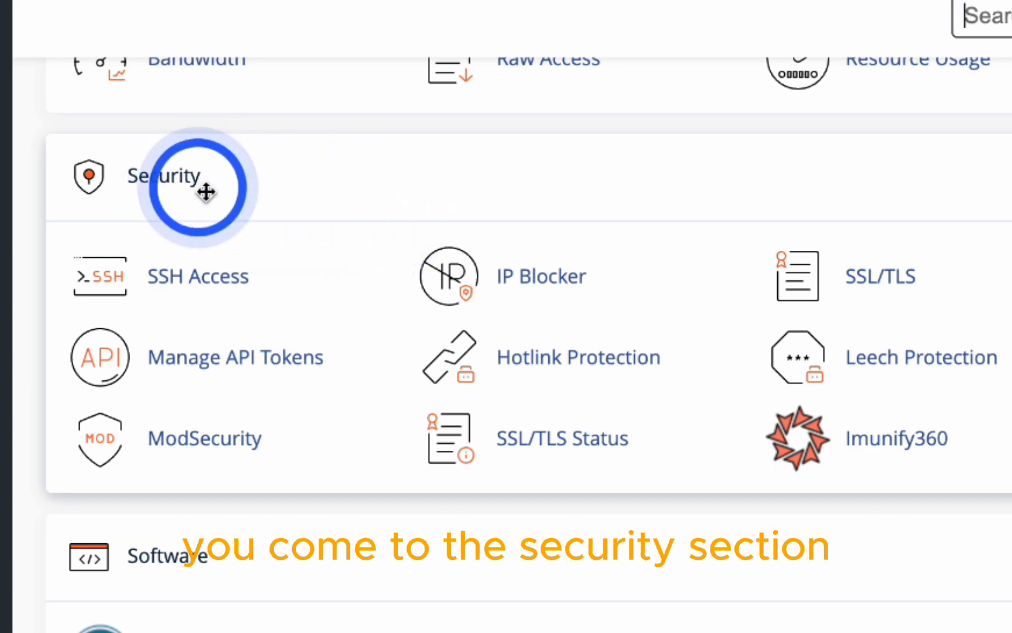
{"action": "left_click", "coordinate": [559, 435]}
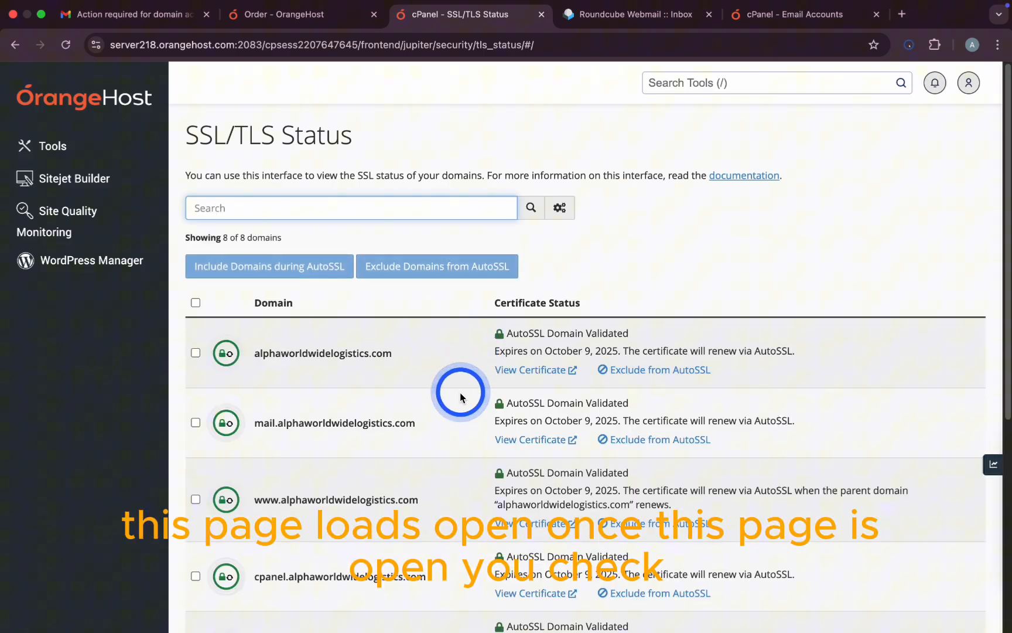
{"action": "scroll", "coordinate": [459, 392], "scroll_direction": "down", "scroll_amount": 1}
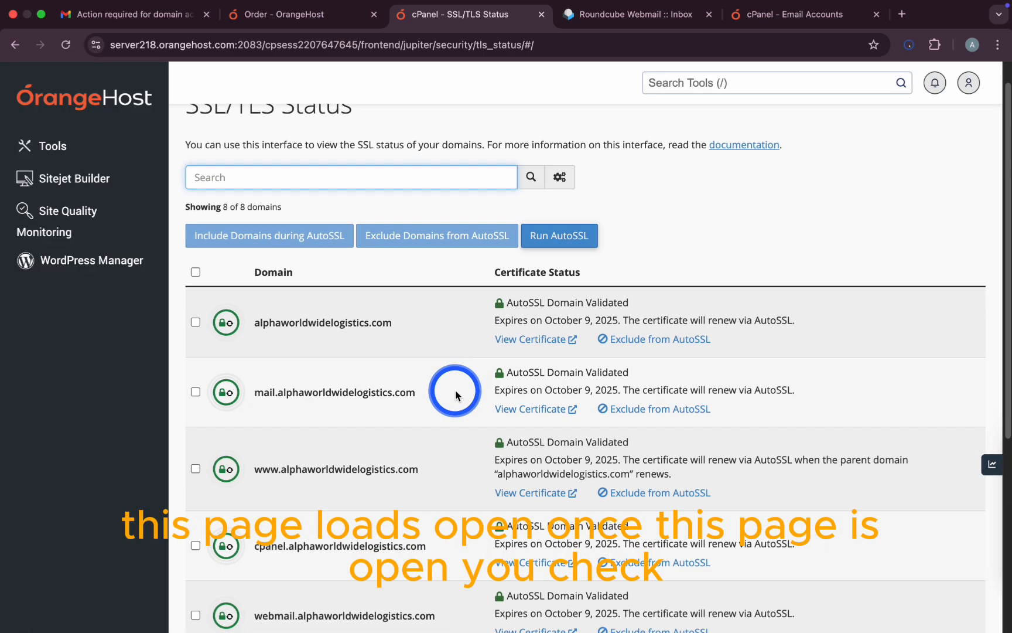
{"action": "scroll", "coordinate": [457, 394], "scroll_direction": "down", "scroll_amount": 2}
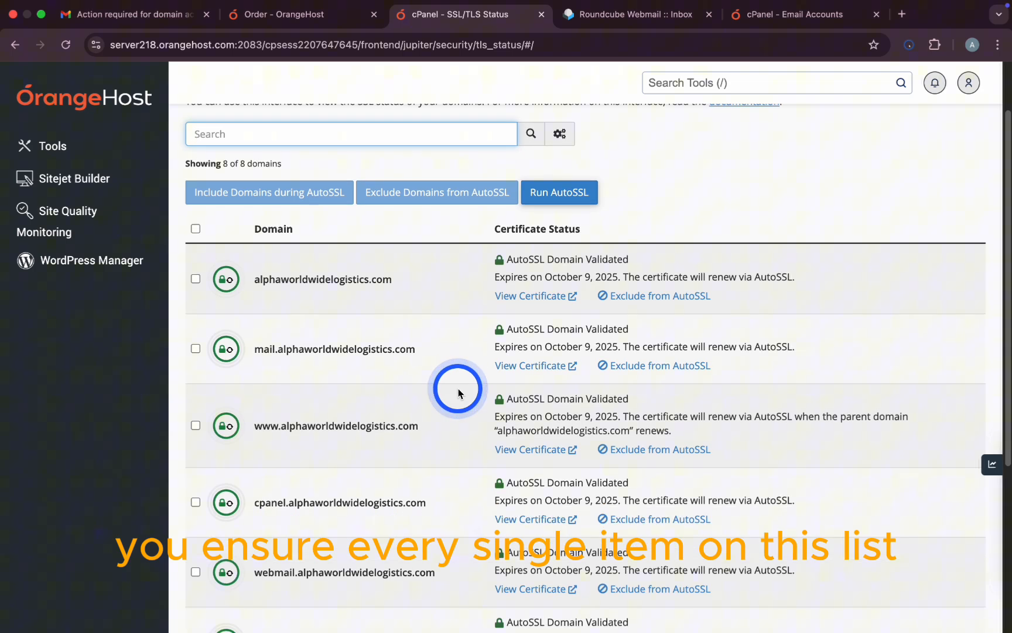
{"action": "scroll", "coordinate": [458, 392], "scroll_direction": "down", "scroll_amount": 5}
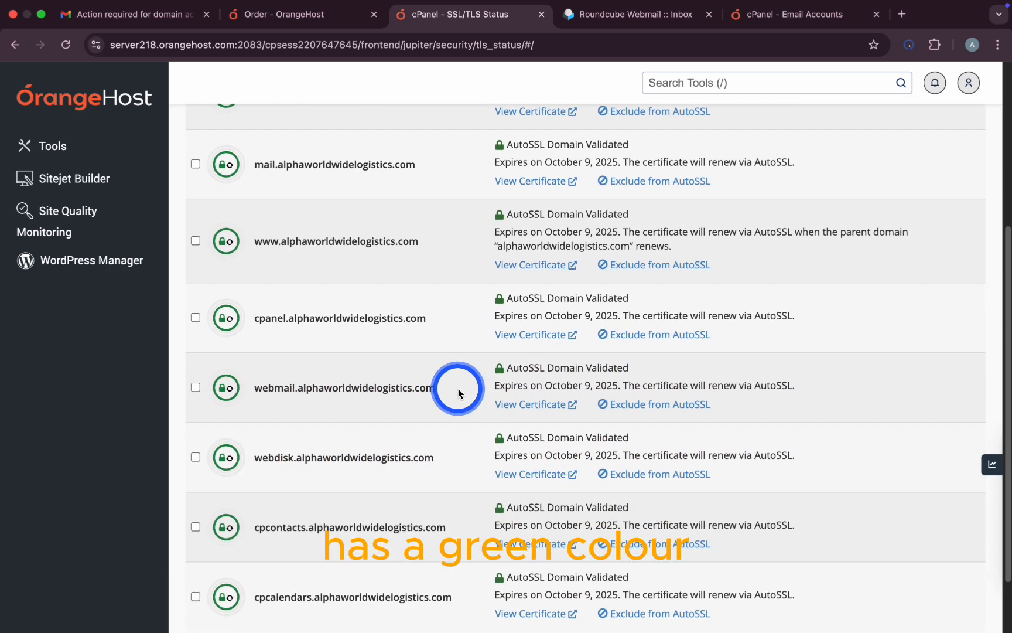
{"action": "scroll", "coordinate": [458, 393], "scroll_direction": "down", "scroll_amount": 2}
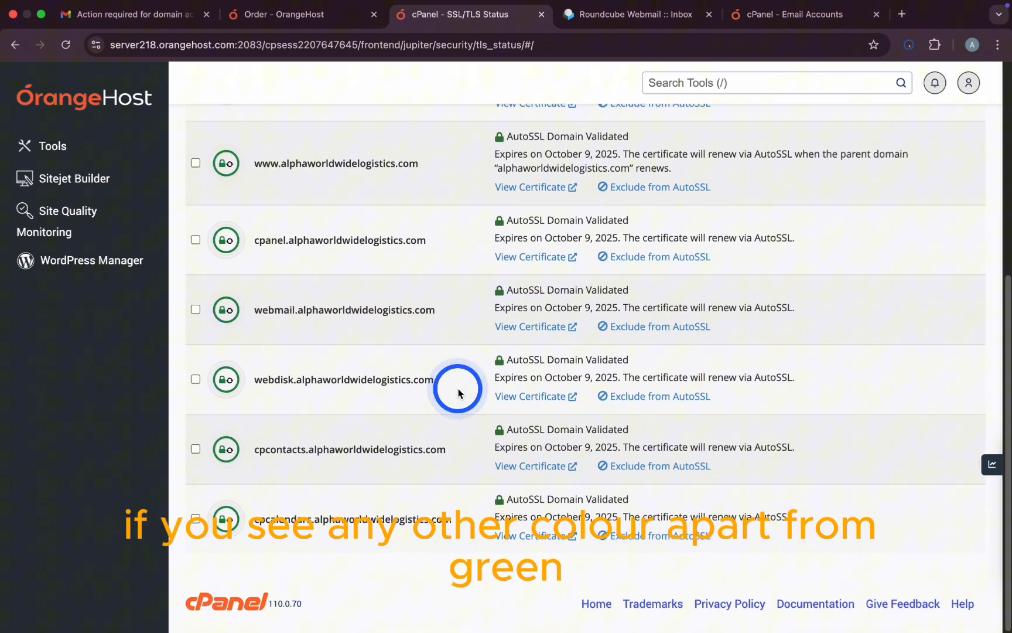
{"action": "scroll", "coordinate": [459, 389], "scroll_direction": "up", "scroll_amount": 4}
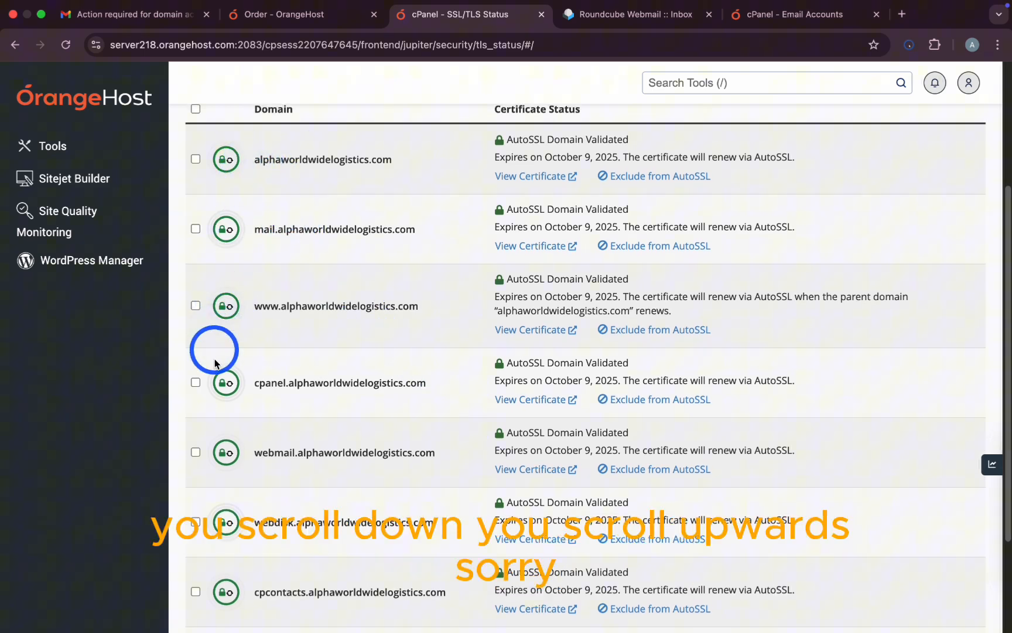
{"action": "scroll", "coordinate": [233, 469], "scroll_direction": "down", "scroll_amount": 4}
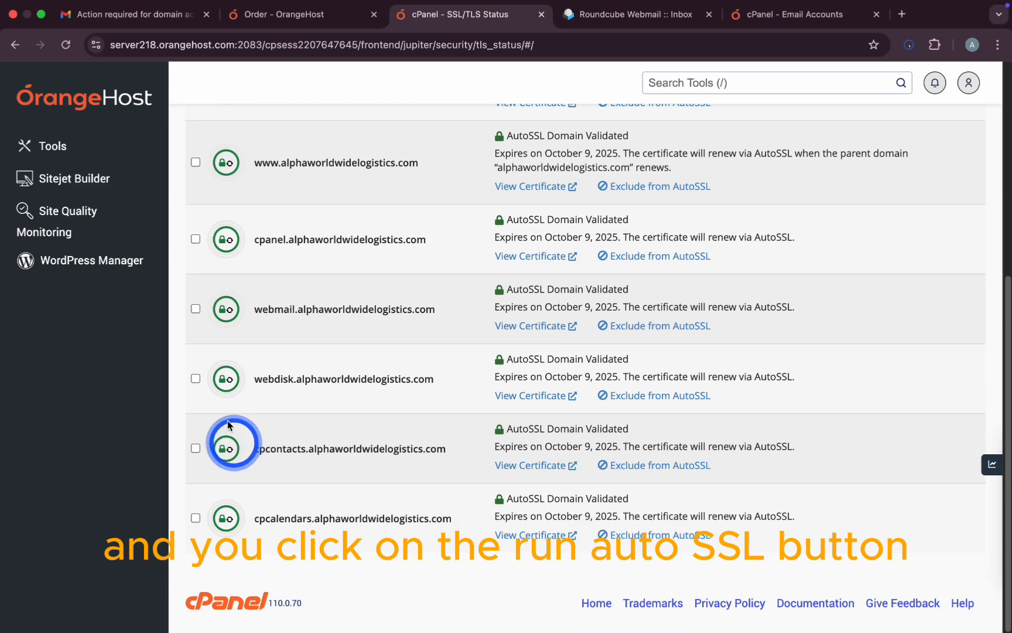
{"action": "scroll", "coordinate": [375, 340], "scroll_direction": "up", "scroll_amount": 10}
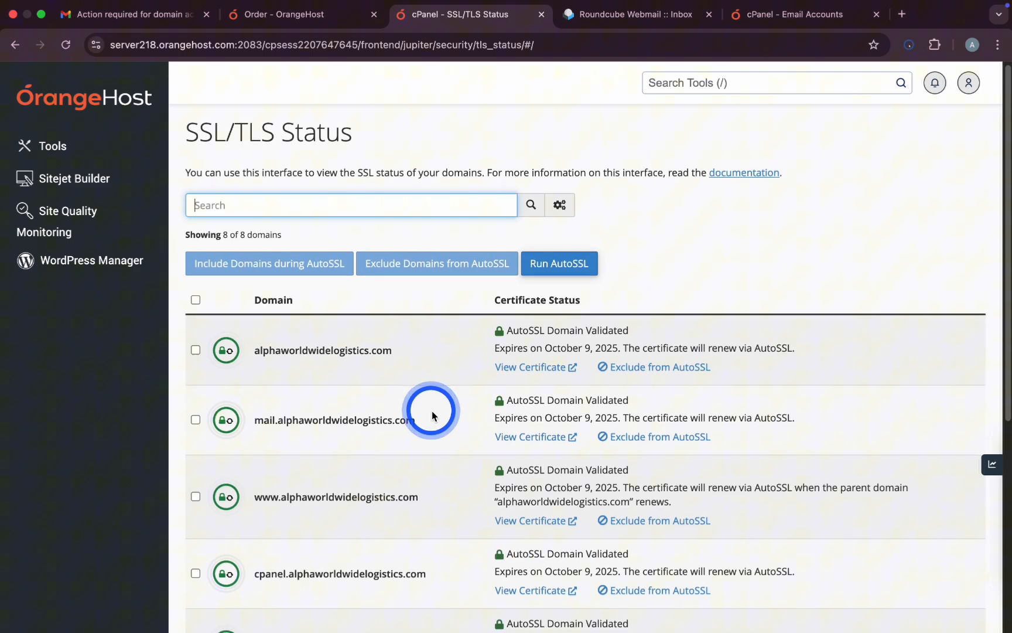
{"action": "left_click", "coordinate": [59, 148]}
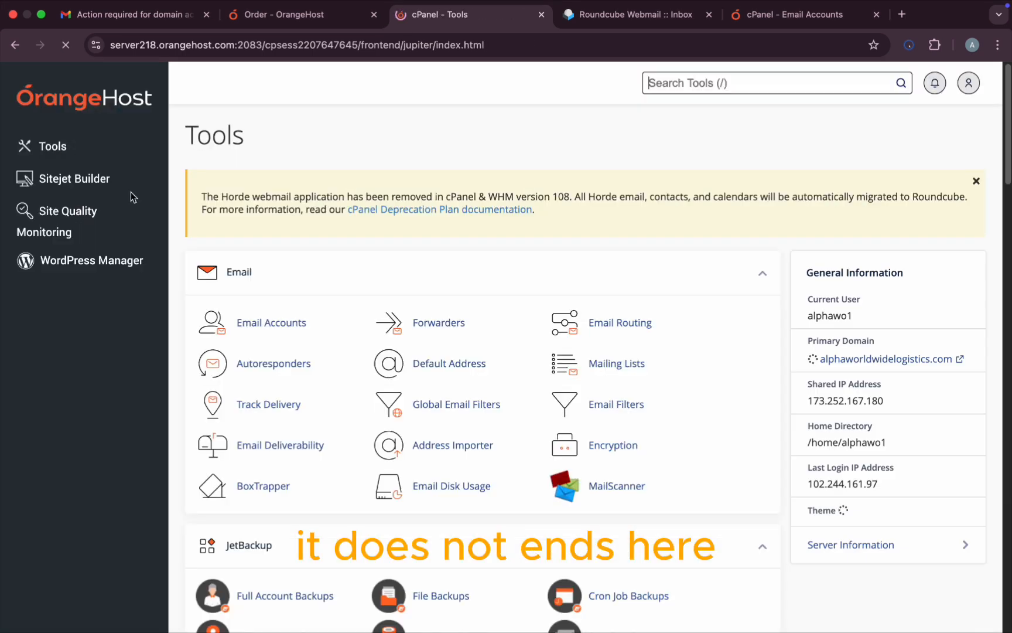
Step: Check the Domains page, then start a new WordPress install from WordPress Manager
{"action": "scroll", "coordinate": [457, 428], "scroll_direction": "down", "scroll_amount": 2}
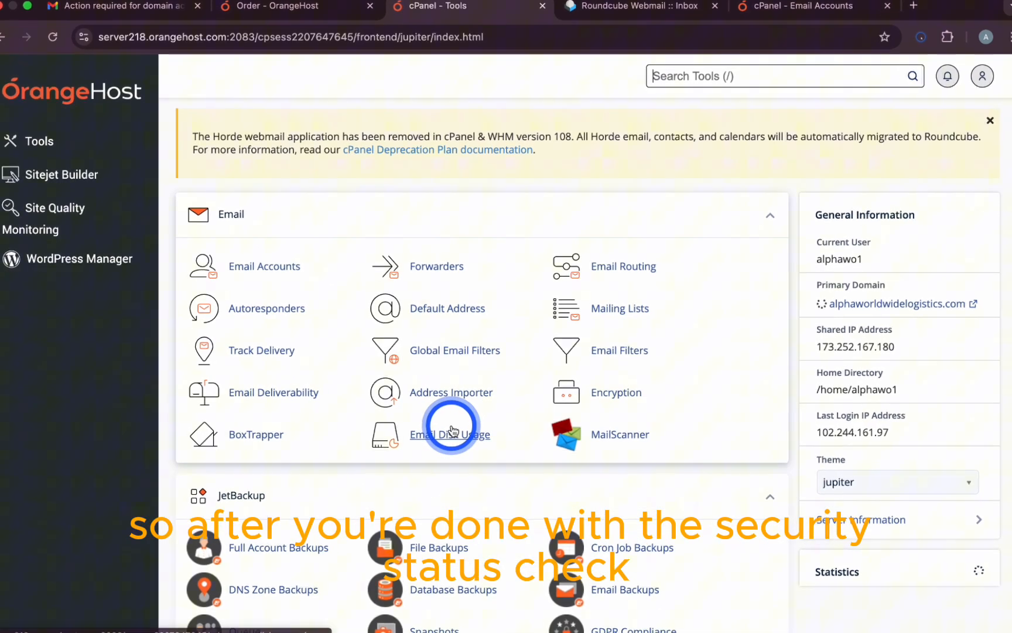
{"action": "scroll", "coordinate": [448, 430], "scroll_direction": "down", "scroll_amount": 6}
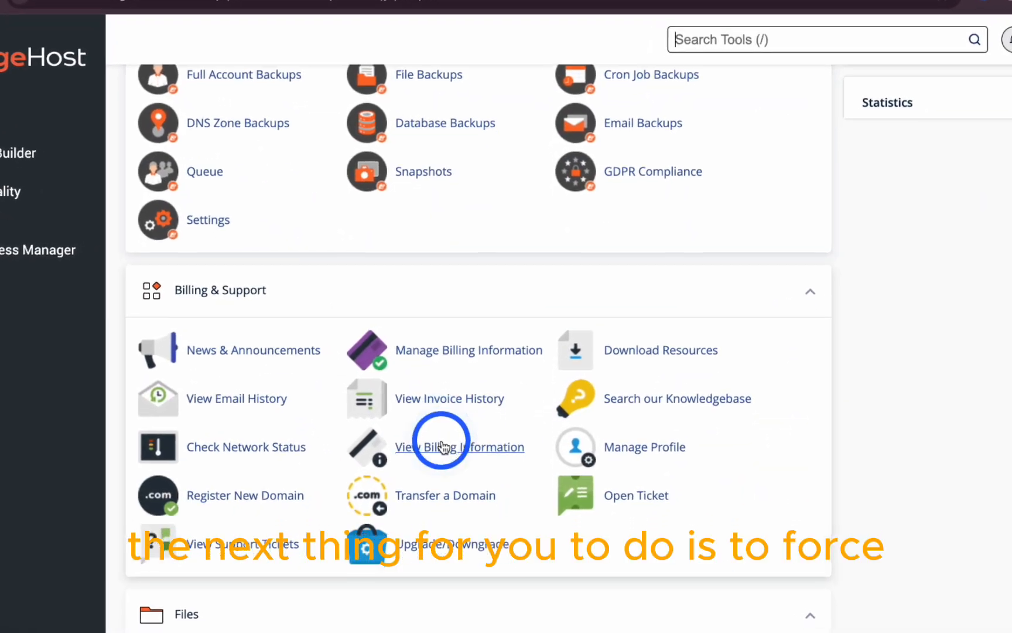
{"action": "scroll", "coordinate": [443, 448], "scroll_direction": "down", "scroll_amount": 5}
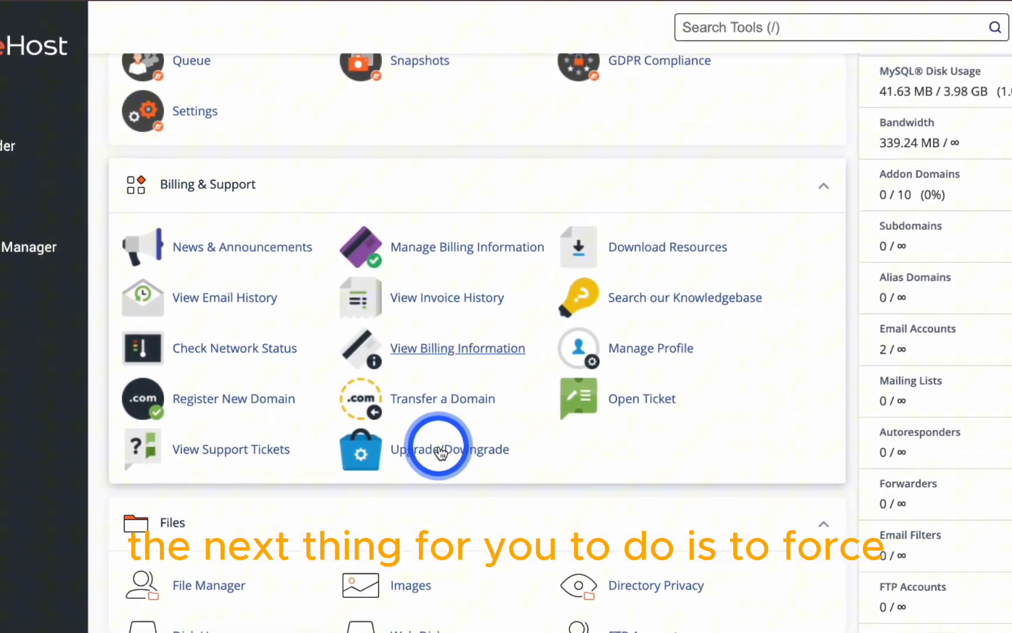
{"action": "scroll", "coordinate": [433, 456], "scroll_direction": "down", "scroll_amount": 6}
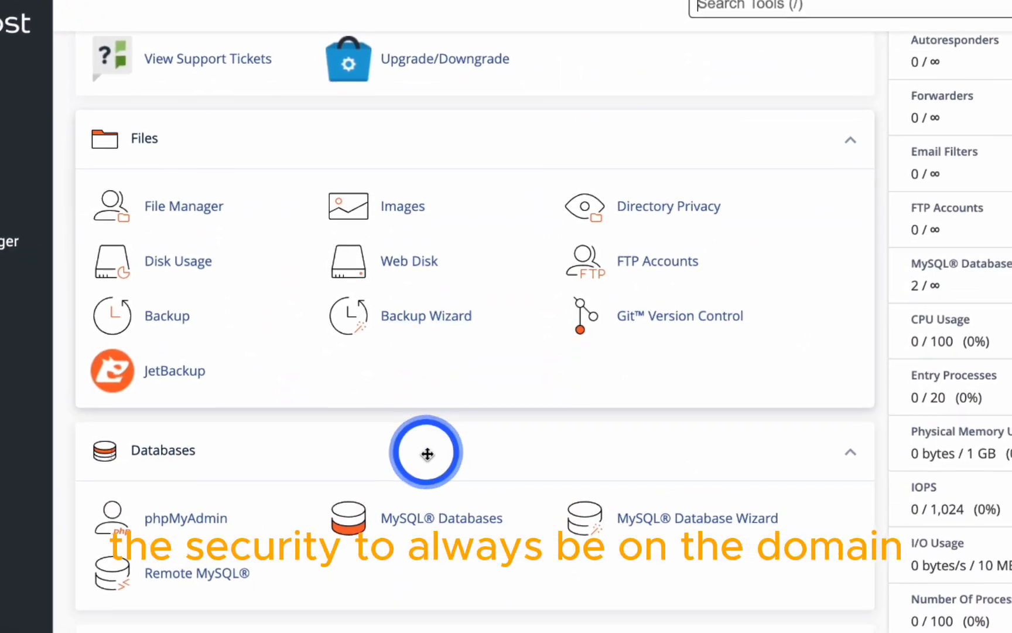
{"action": "scroll", "coordinate": [423, 461], "scroll_direction": "down", "scroll_amount": 2}
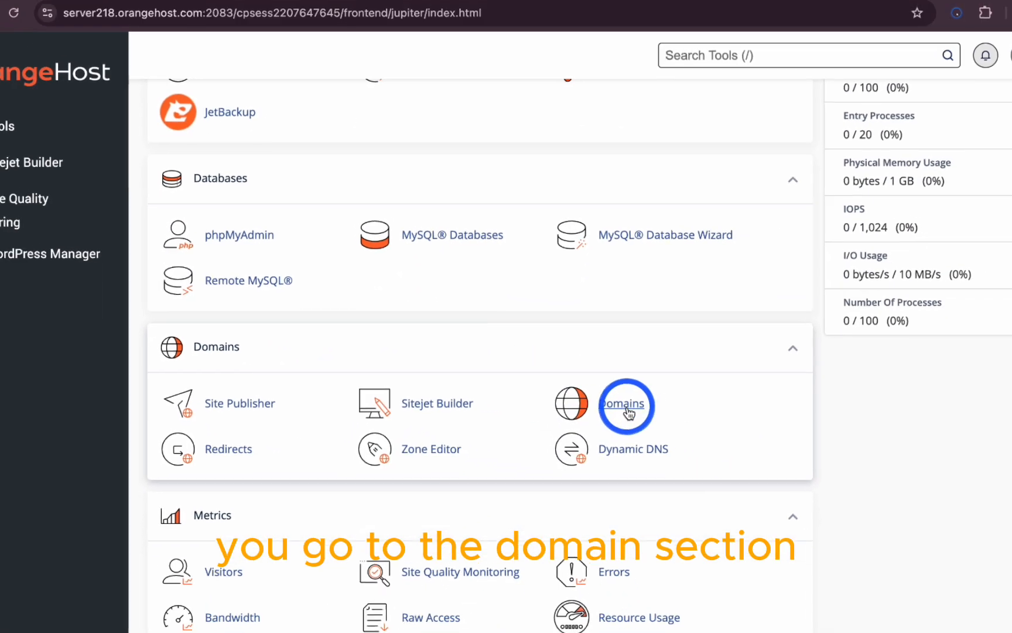
{"action": "left_click", "coordinate": [628, 412]}
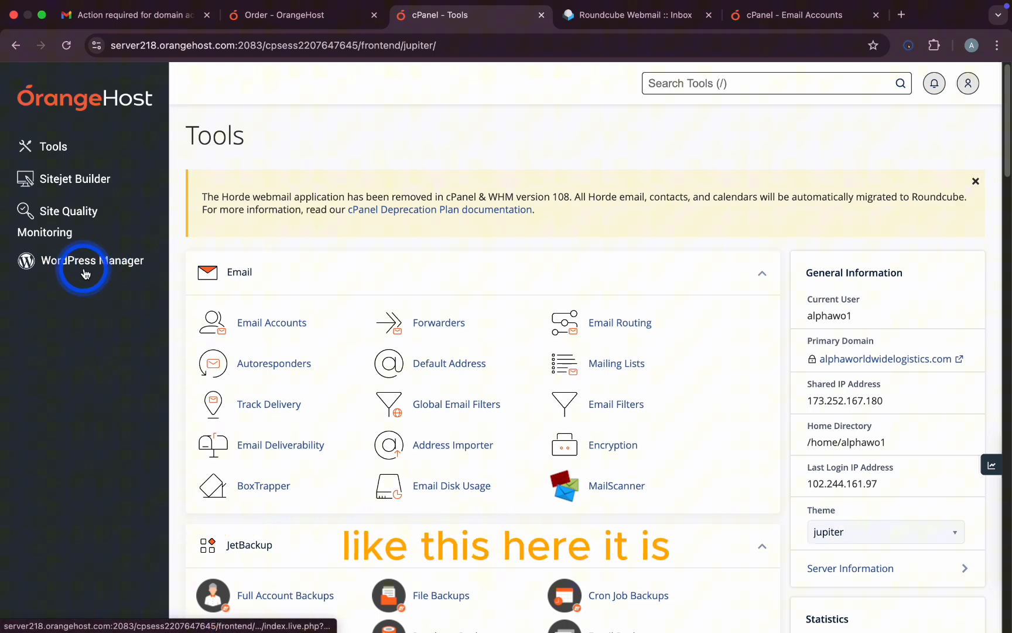
{"action": "left_click", "coordinate": [103, 267]}
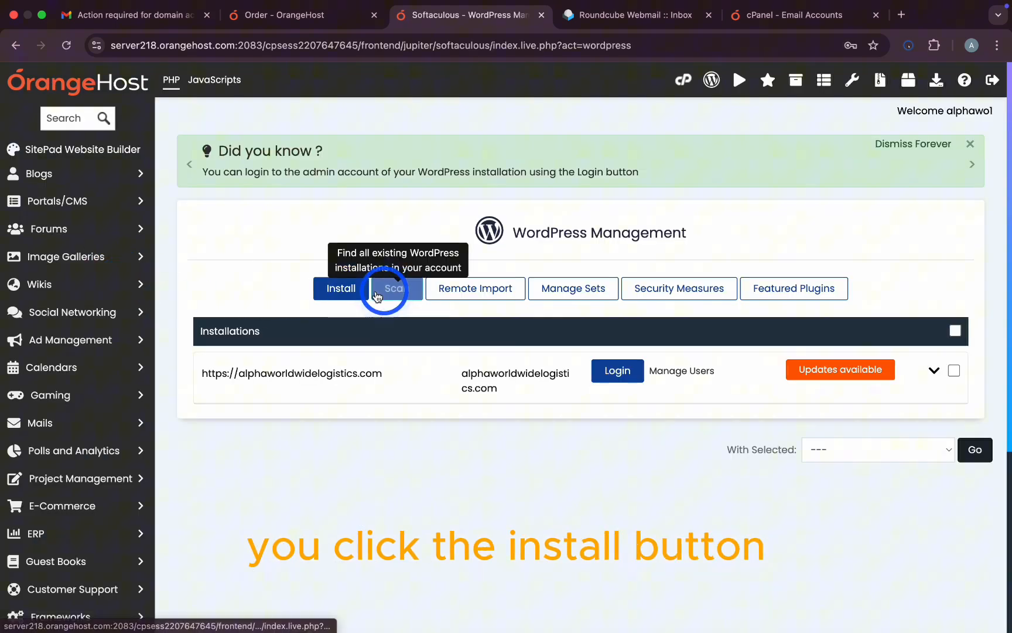
{"action": "left_click", "coordinate": [348, 291]}
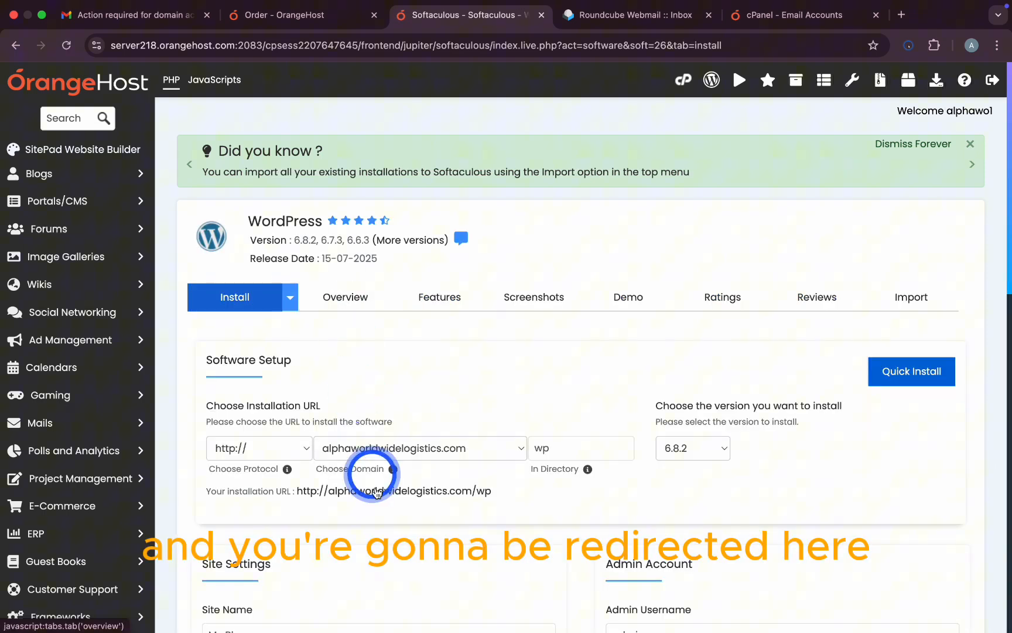
Step: Target test.alphaworldwidelogistics.com and clear the wp directory so WordPress installs at root
{"action": "left_click", "coordinate": [468, 462]}
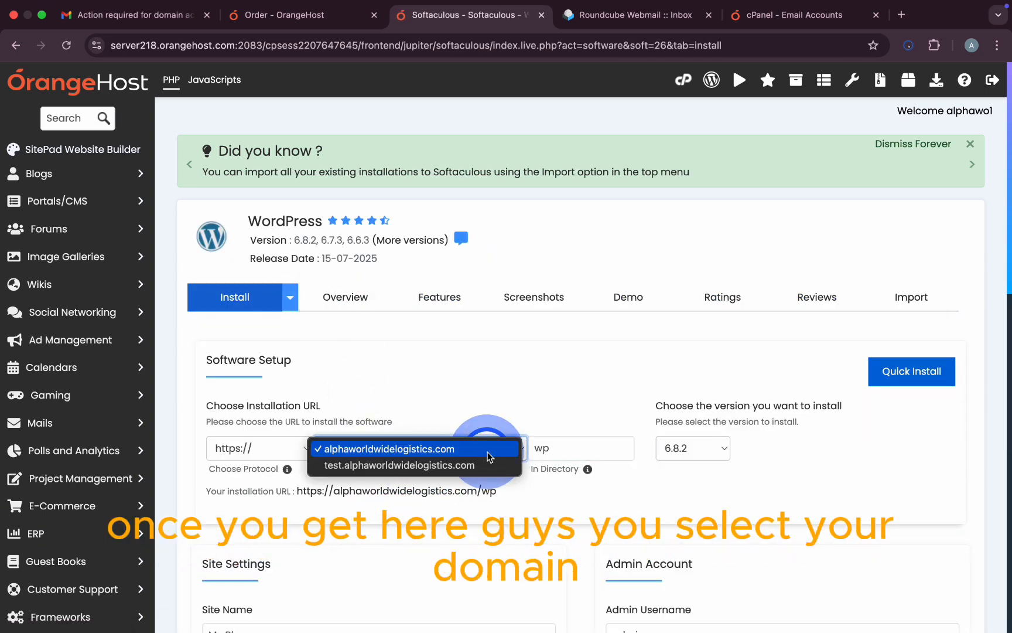
{"action": "left_click", "coordinate": [381, 468]}
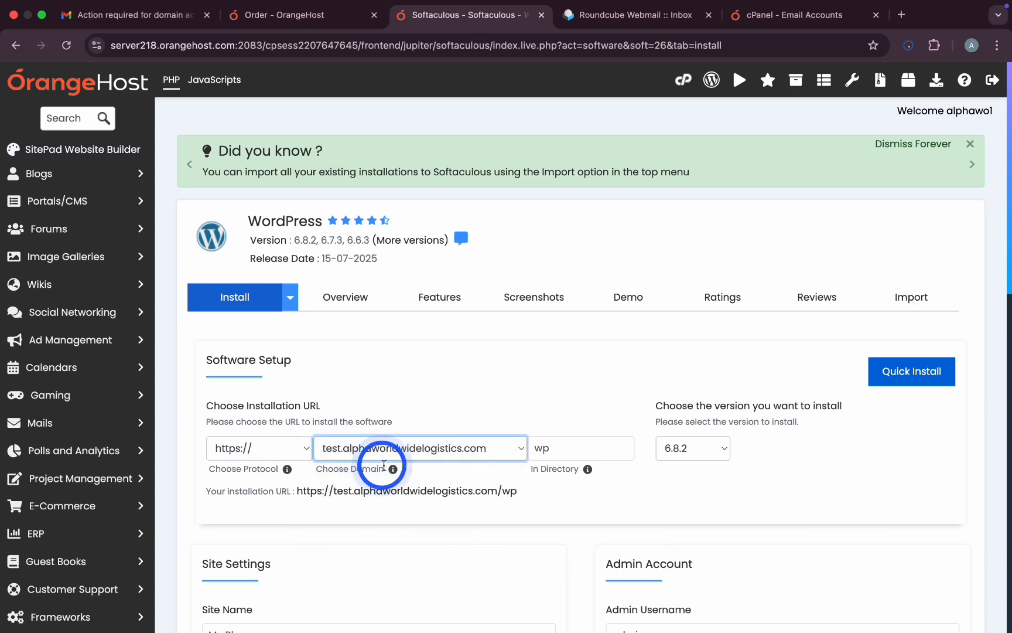
{"action": "left_click", "coordinate": [577, 448]}
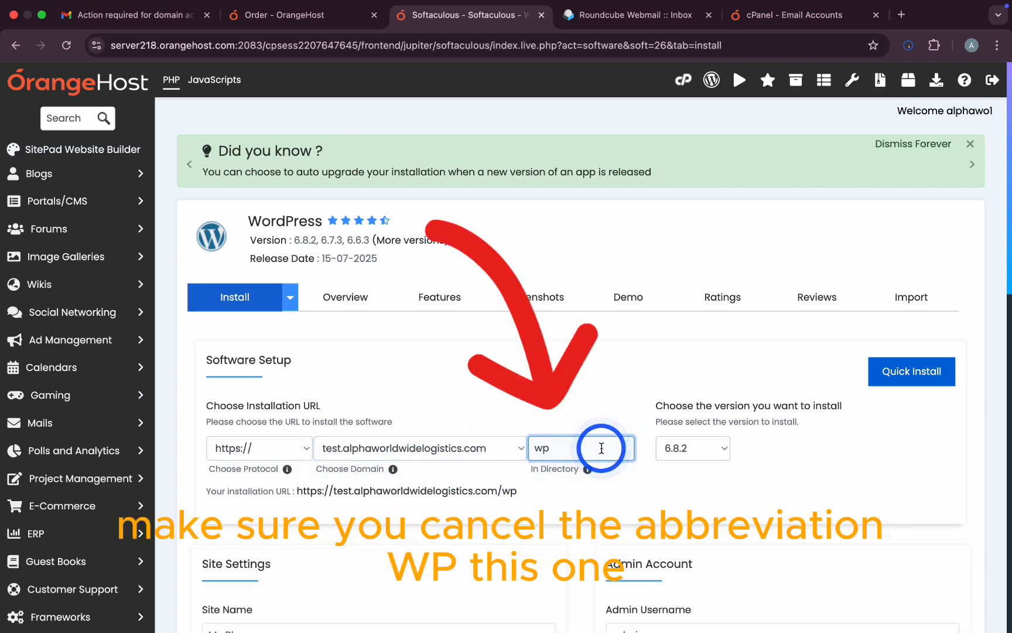
{"action": "key", "text": "BackSpace"}
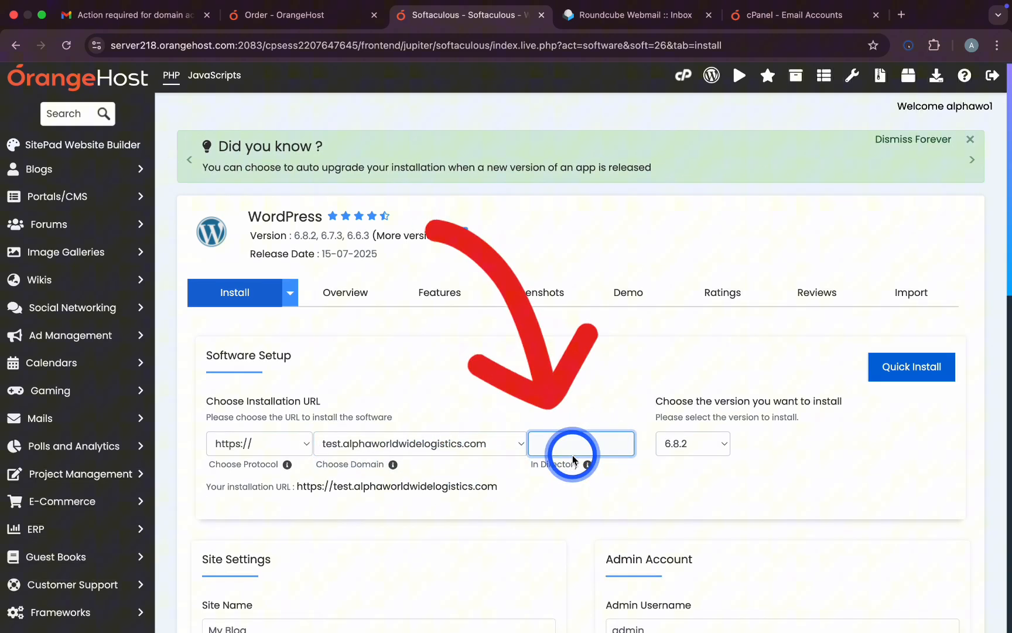
{"action": "scroll", "coordinate": [568, 451], "scroll_direction": "down", "scroll_amount": 2}
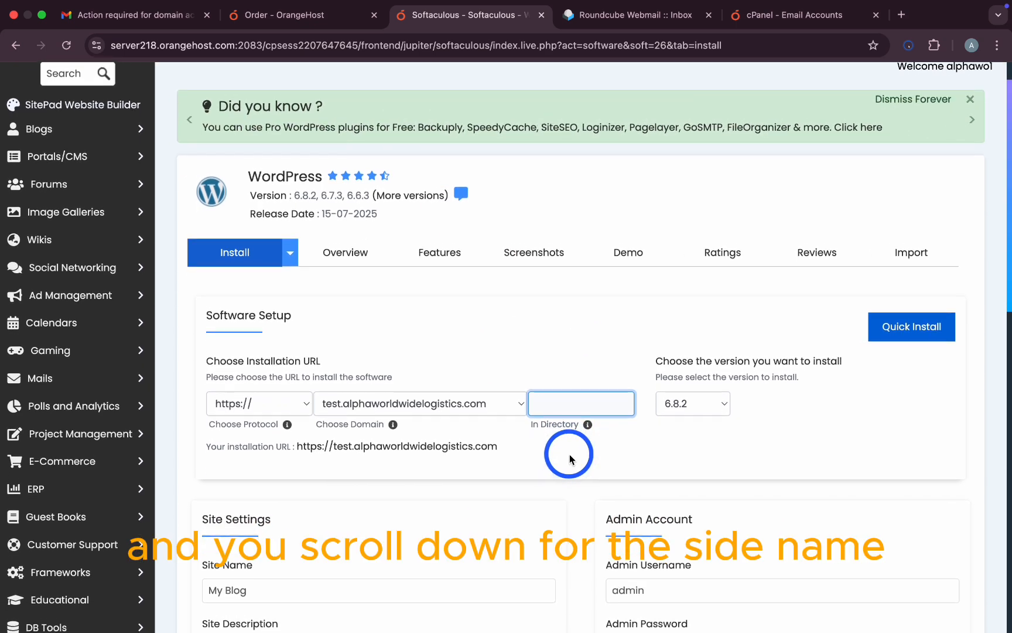
{"action": "scroll", "coordinate": [568, 456], "scroll_direction": "down", "scroll_amount": 4}
{"action": "scroll", "coordinate": [566, 456], "scroll_direction": "down", "scroll_amount": 5}
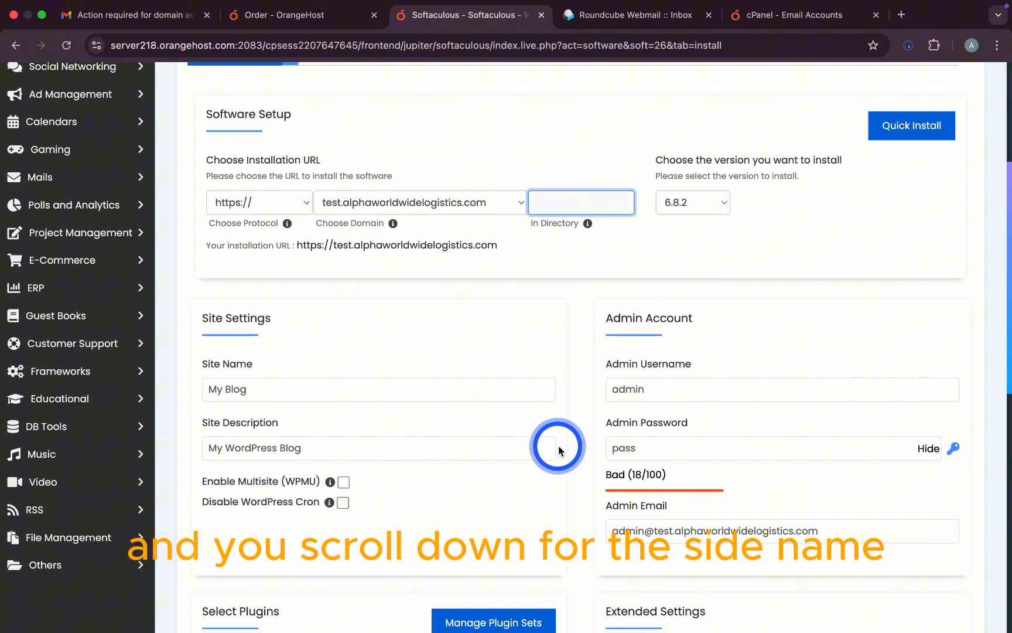
Step: Name the site AlphaWorld and replace the default description with 'A portfolio website'
{"action": "left_click", "coordinate": [276, 350]}
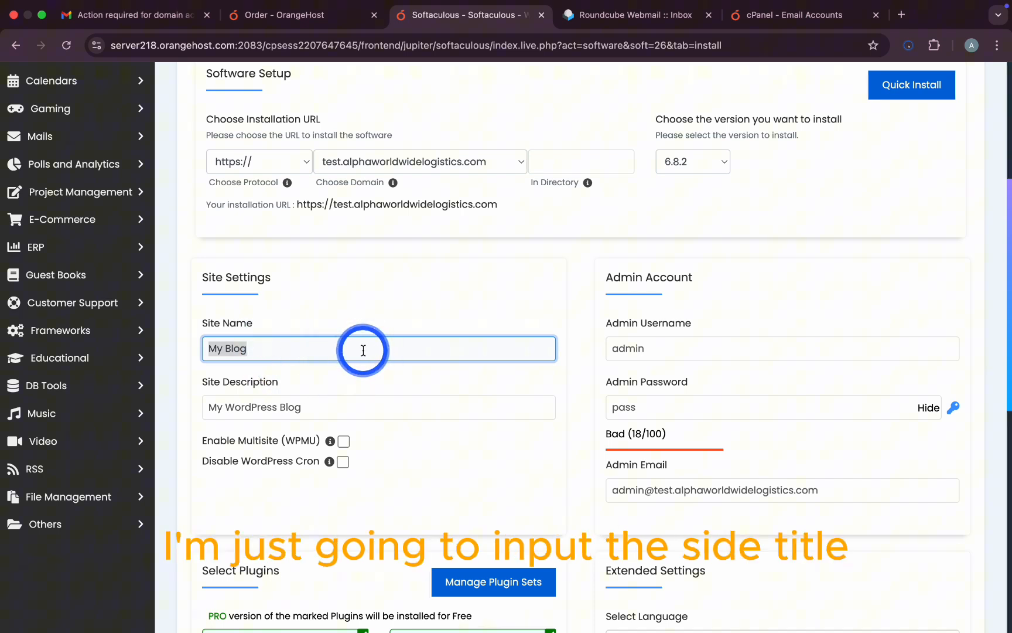
{"action": "type", "text": "Alph"}
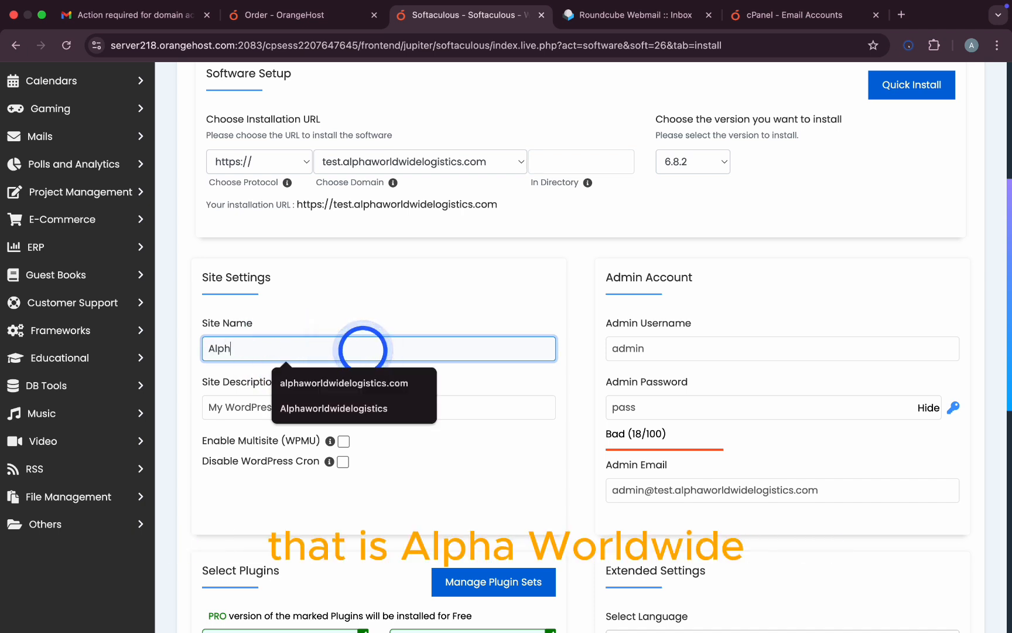
{"action": "type", "text": "aWorld"}
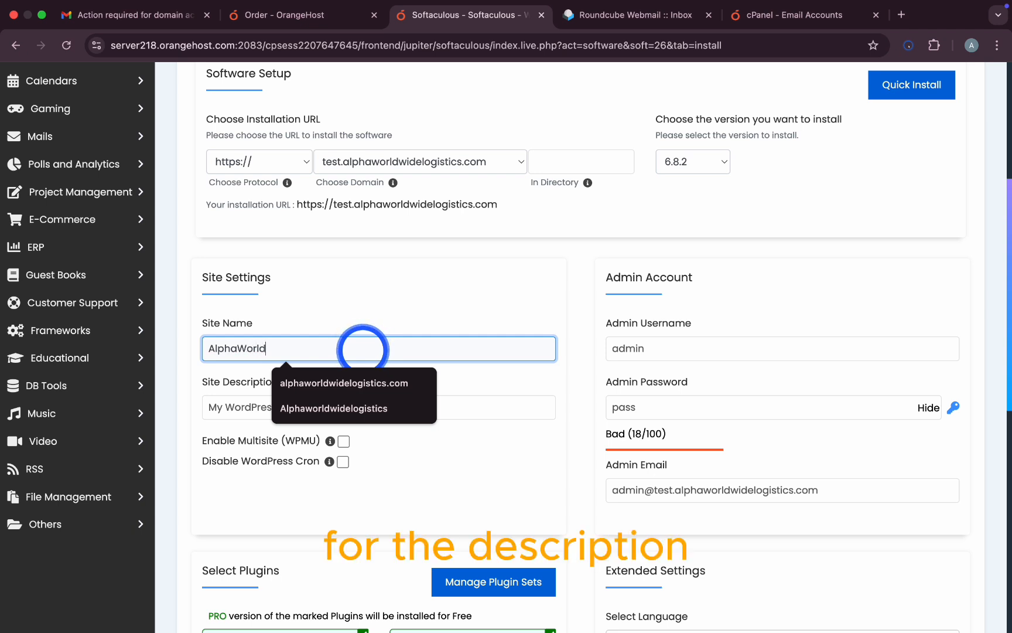
{"action": "double_click", "coordinate": [376, 348]}
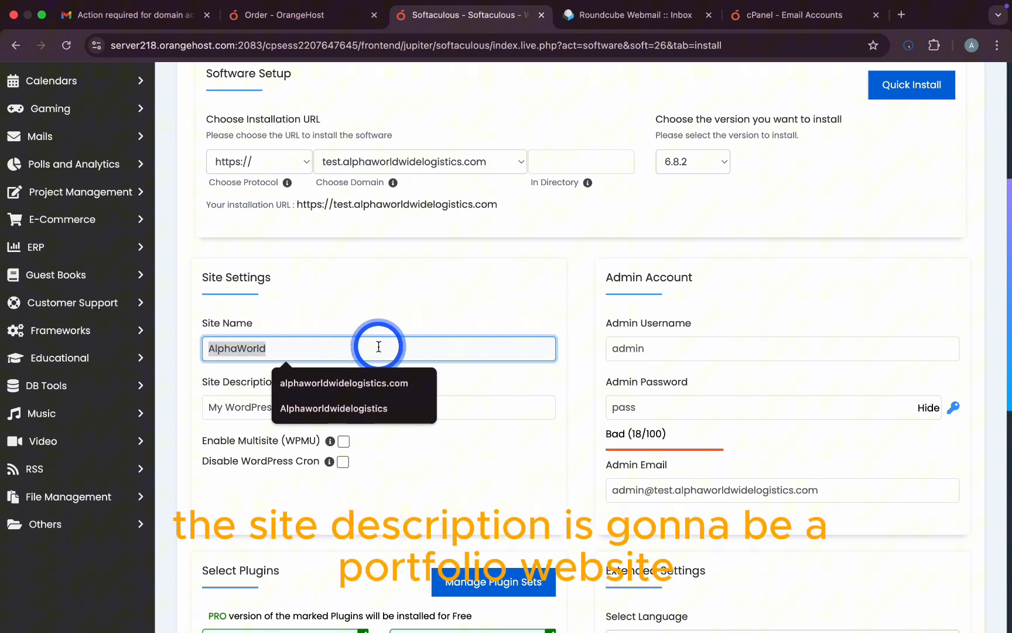
{"action": "left_click", "coordinate": [453, 396]}
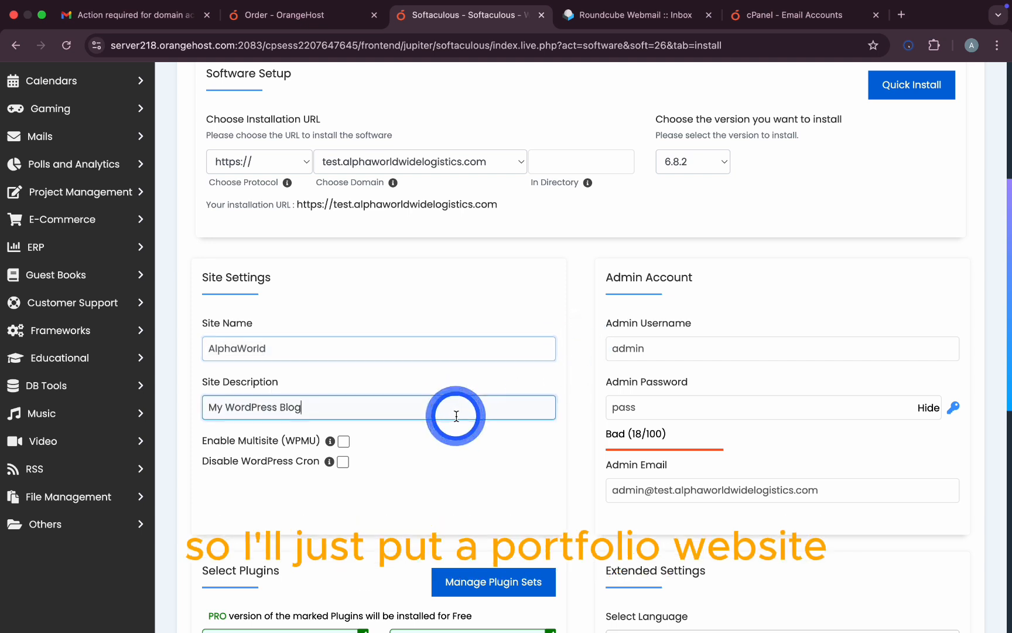
{"action": "triple_click", "coordinate": [415, 409]}
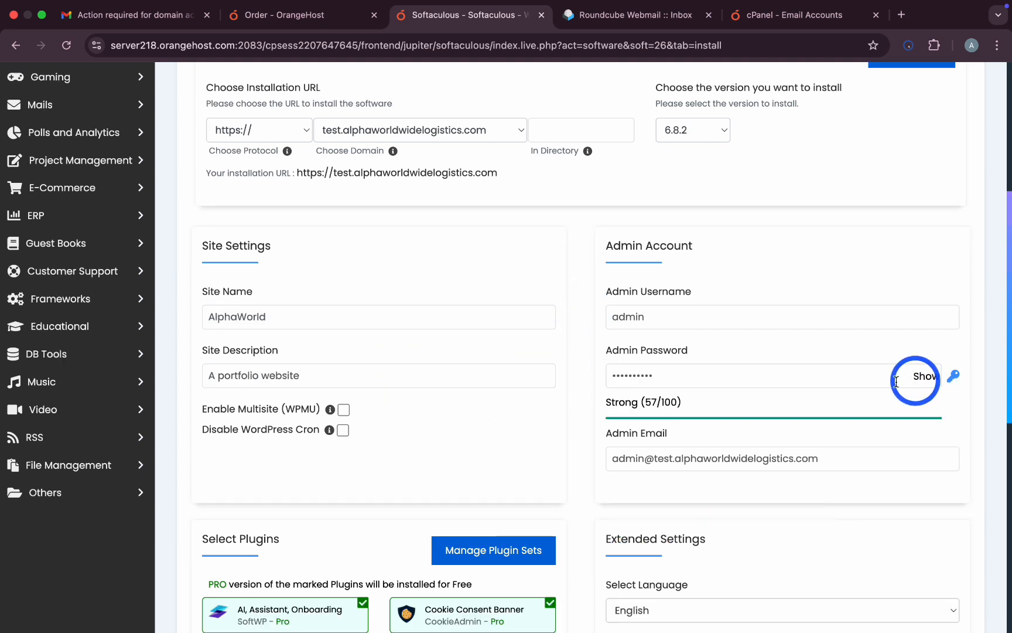
Step: Enter a new admin password and change the admin email prefix to support
{"action": "left_click", "coordinate": [715, 387]}
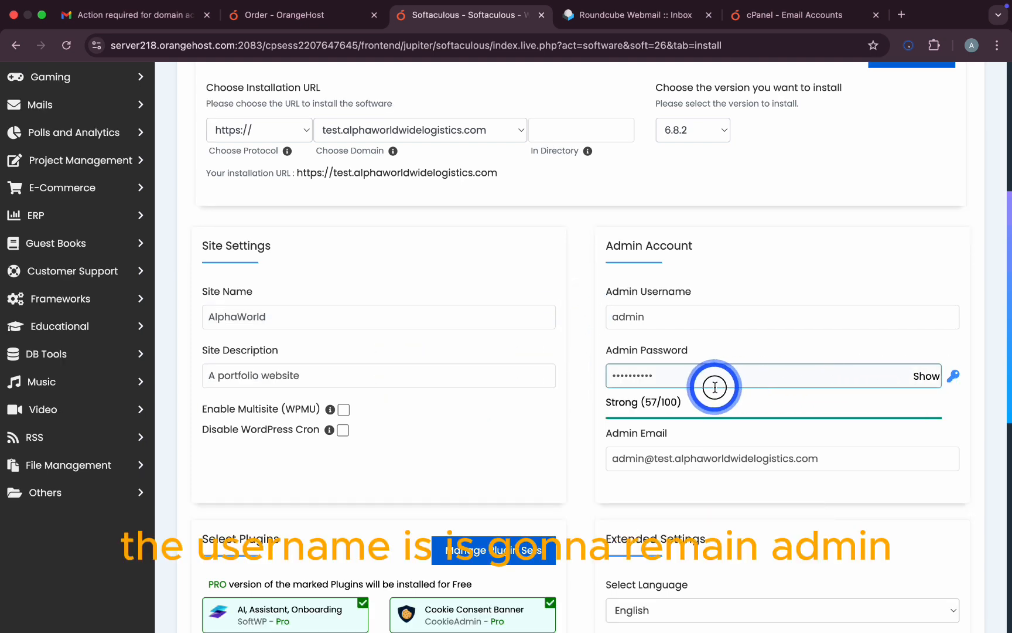
{"action": "double_click", "coordinate": [714, 387]}
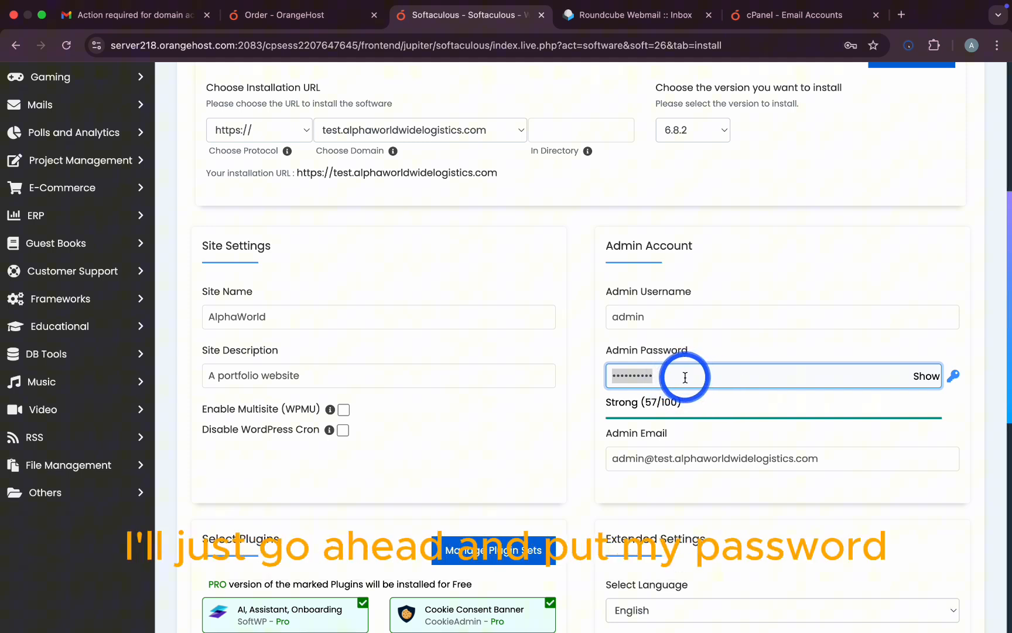
{"action": "type", "text": "a"}
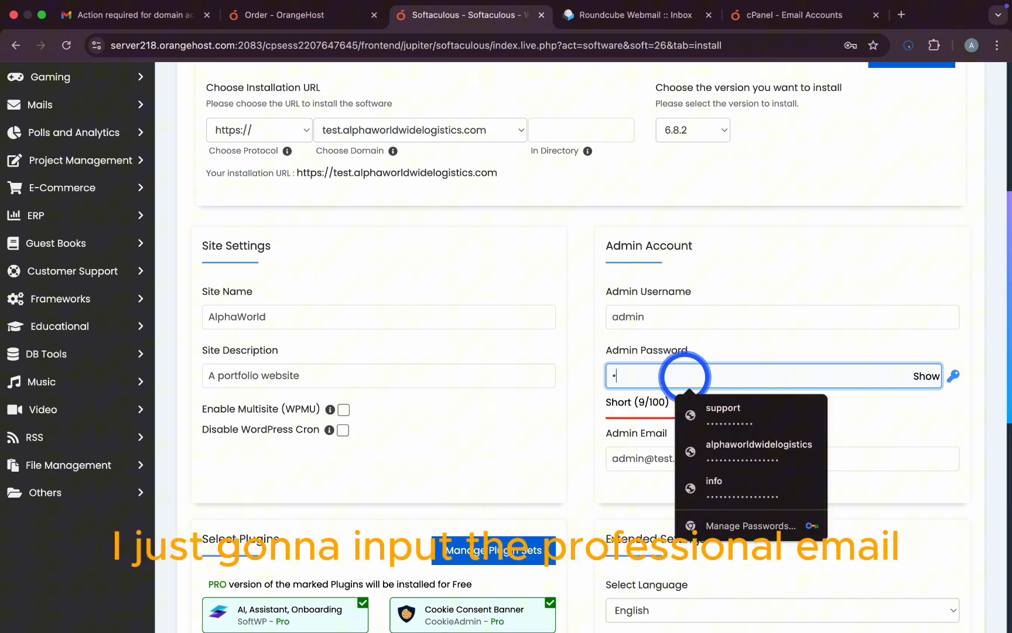
{"action": "type", "text": "a"}
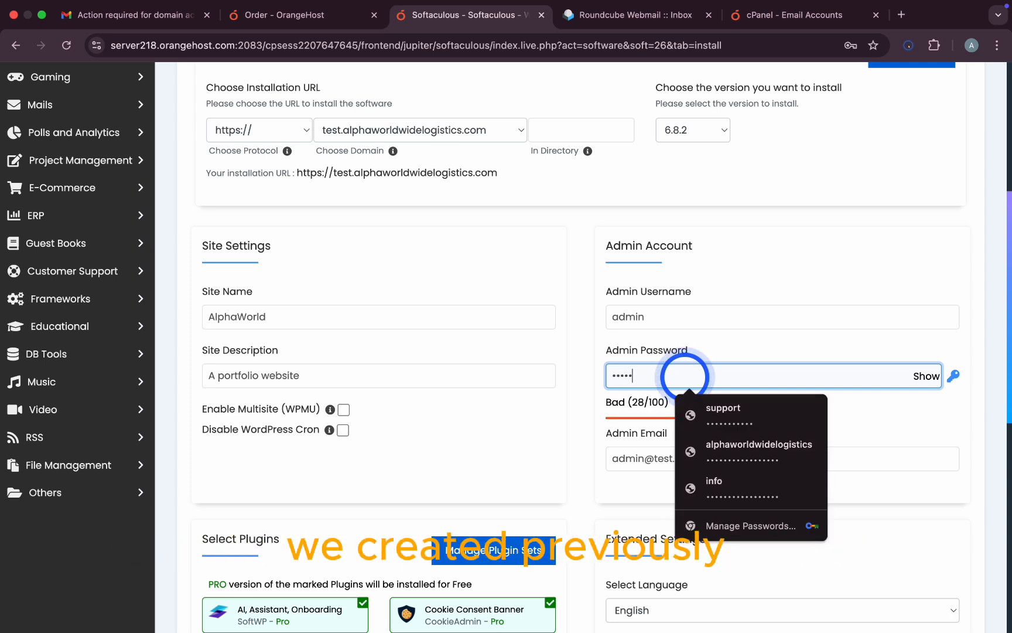
{"action": "type", "text": "aa"}
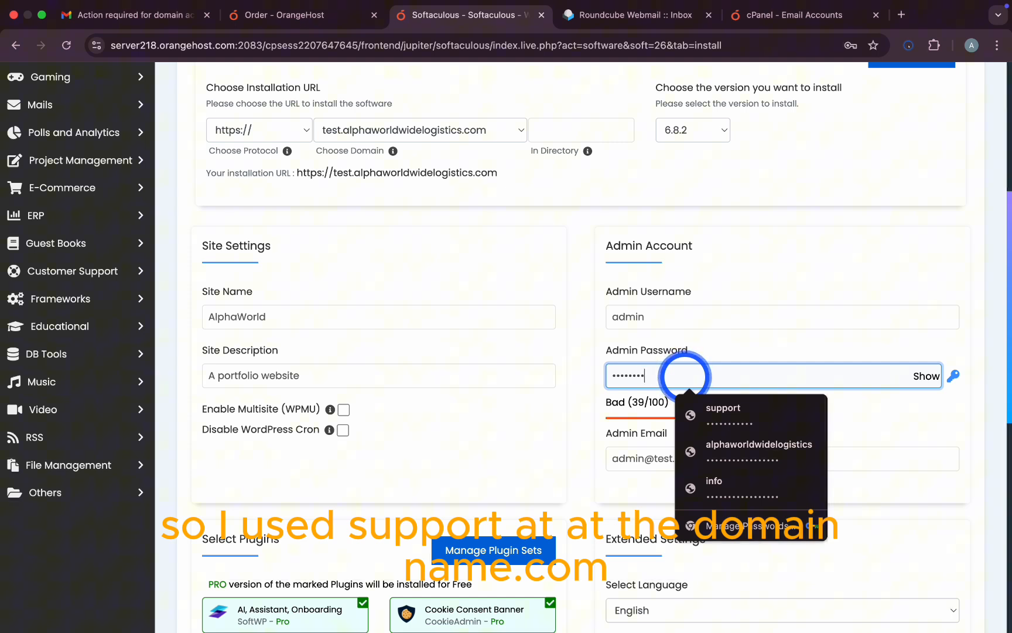
{"action": "type", "text": "aaa"}
{"action": "left_click", "coordinate": [644, 458]}
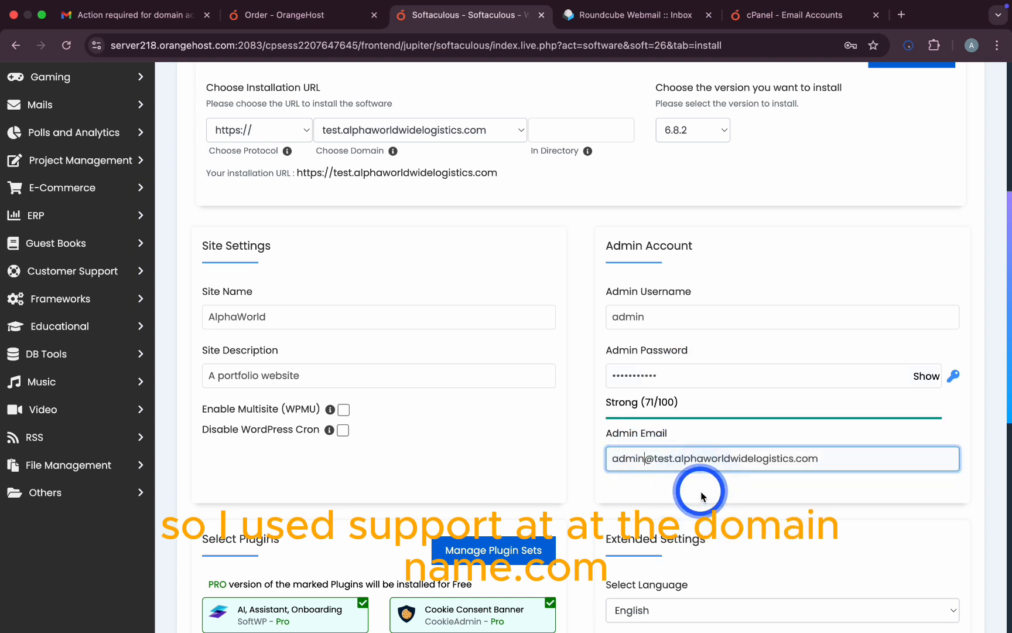
{"action": "key", "text": "BackSpace"}
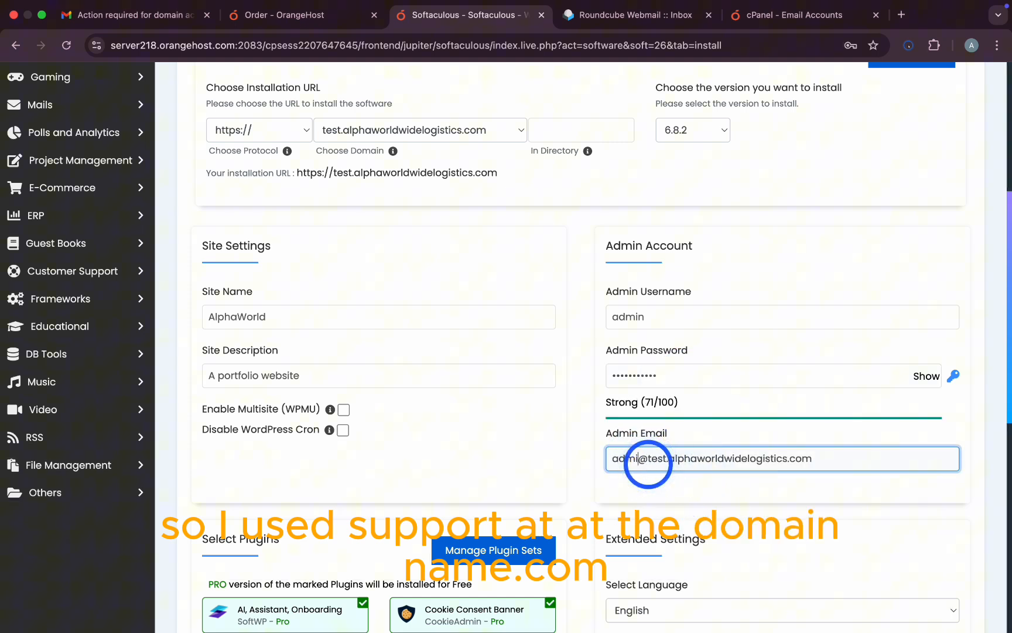
{"action": "key", "text": "BackSpace"}
{"action": "key", "text": "BackSpace"}
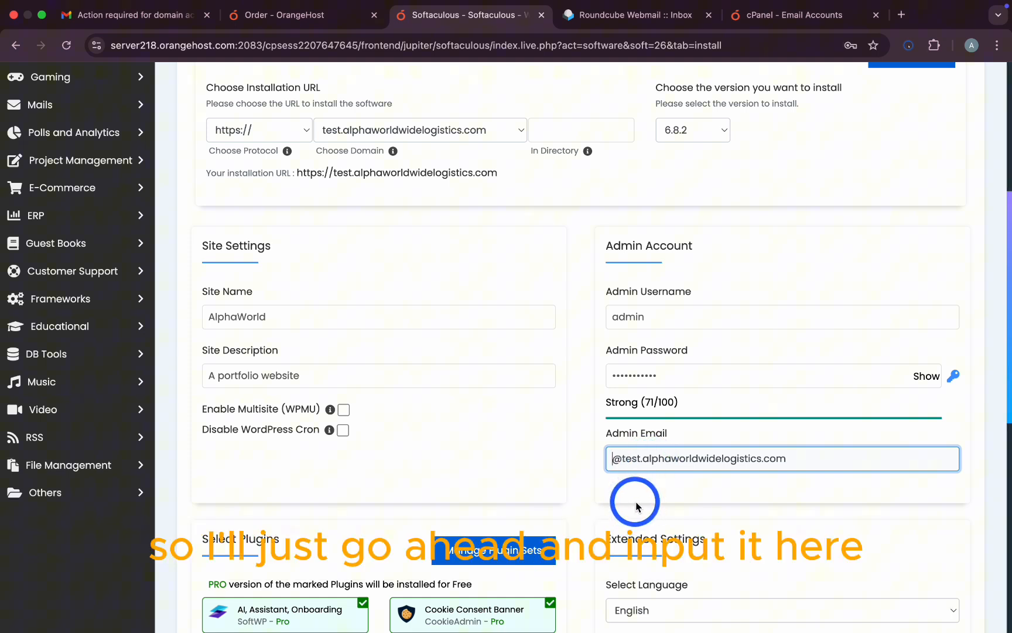
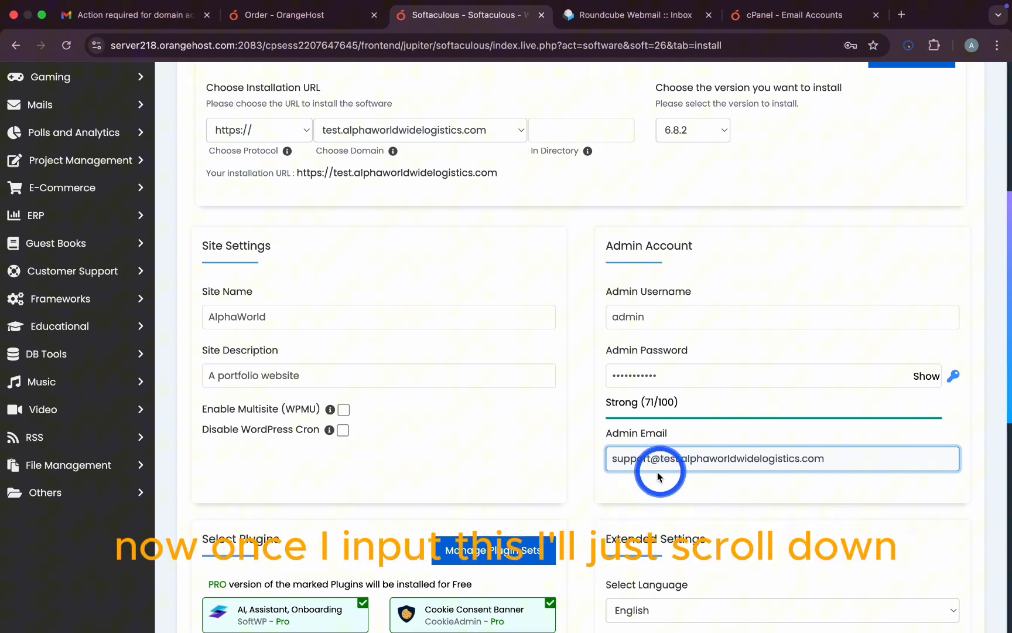
Step: Uncheck all eight suggested plugins, from SoftWP onboarding to Email with SMTP
{"action": "scroll", "coordinate": [738, 494], "scroll_direction": "down", "scroll_amount": 1}
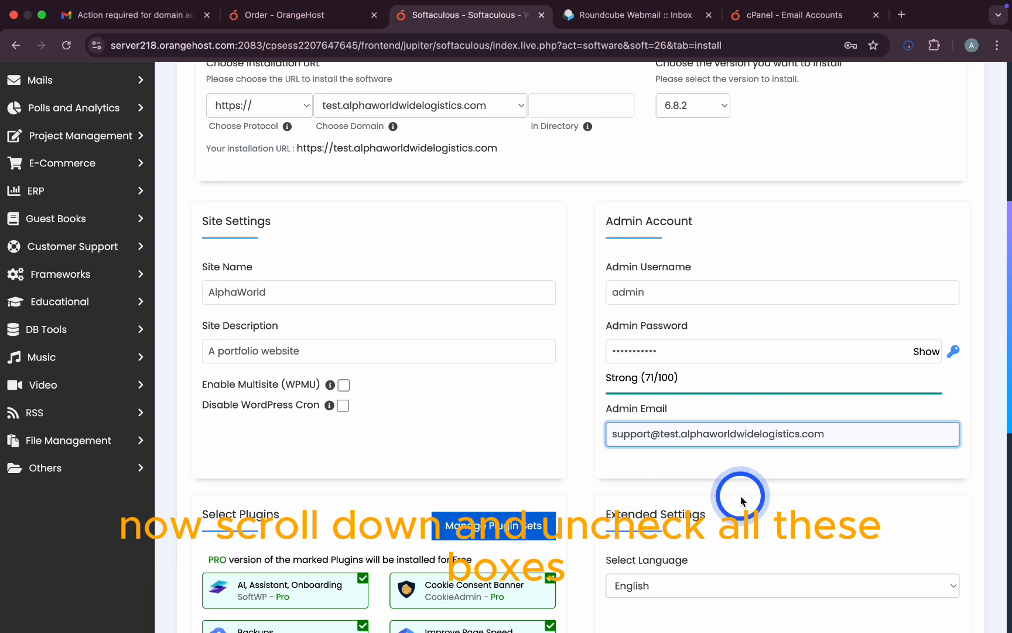
{"action": "scroll", "coordinate": [741, 495], "scroll_direction": "down", "scroll_amount": 3}
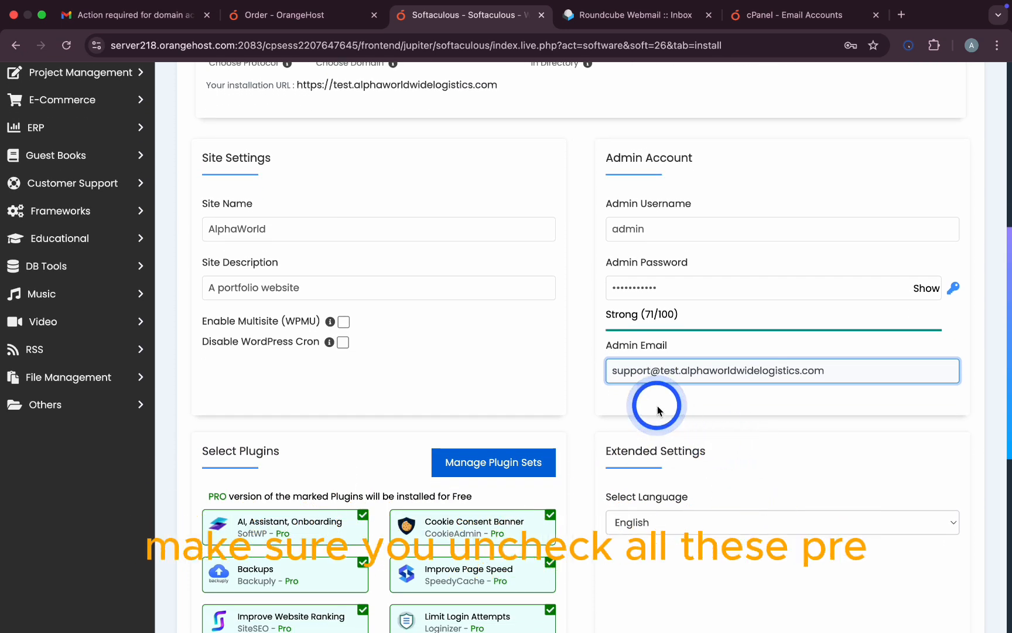
{"action": "scroll", "coordinate": [433, 354], "scroll_direction": "down", "scroll_amount": 6}
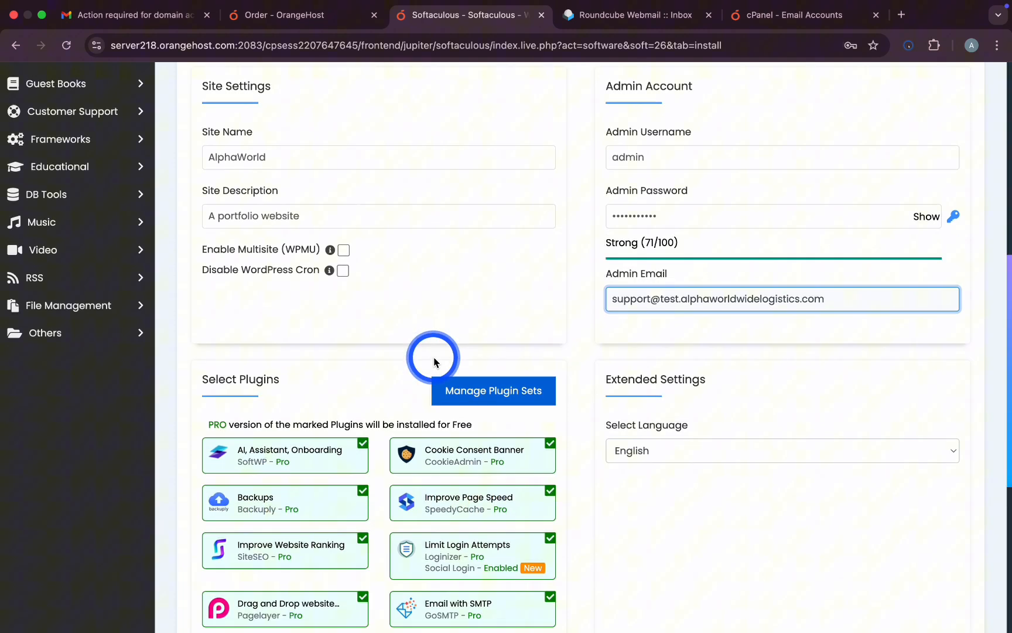
{"action": "scroll", "coordinate": [434, 325], "scroll_direction": "down", "scroll_amount": 4}
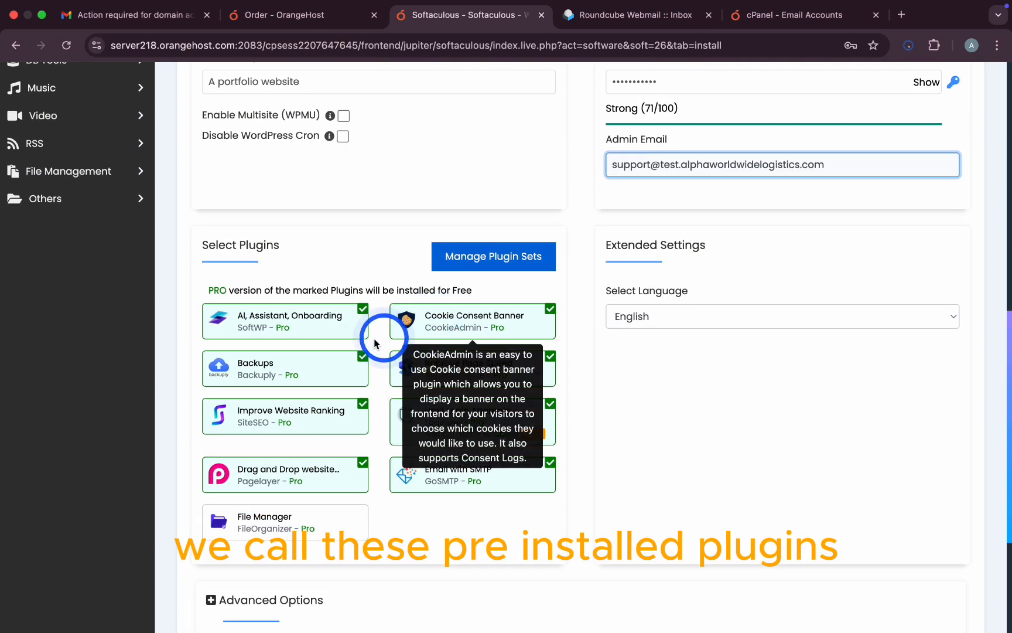
{"action": "left_click", "coordinate": [349, 327]}
{"action": "left_click", "coordinate": [459, 325]}
{"action": "left_click", "coordinate": [337, 365]}
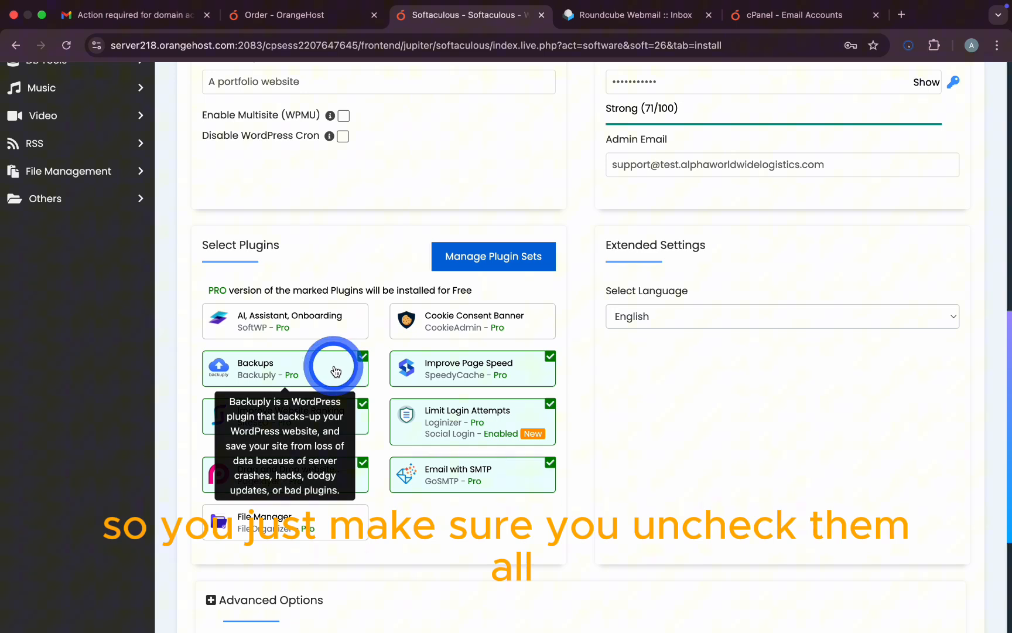
{"action": "left_click", "coordinate": [456, 368]}
{"action": "left_click", "coordinate": [360, 406]}
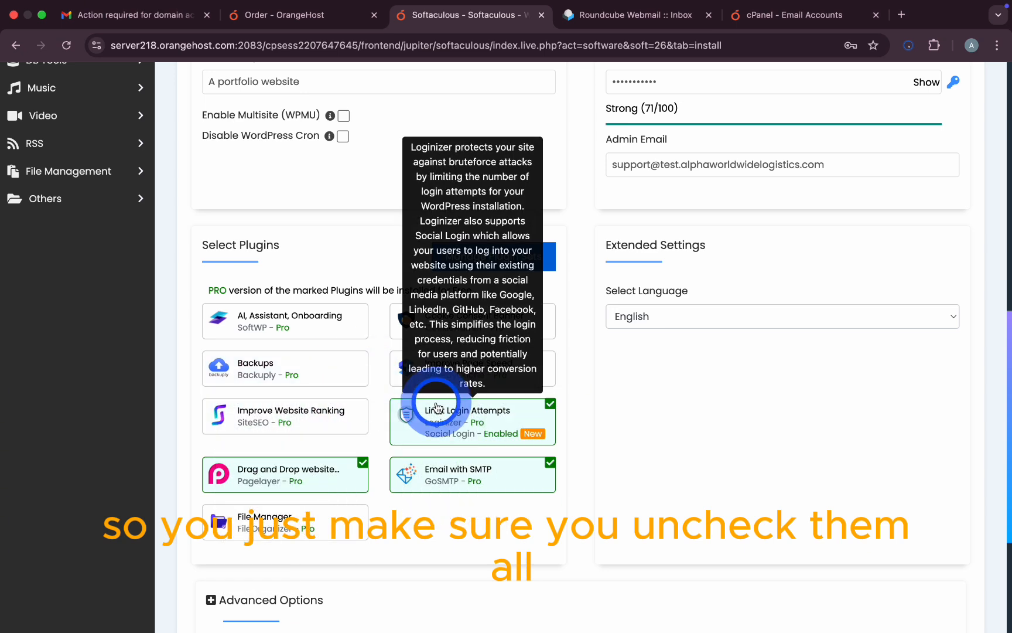
{"action": "left_click", "coordinate": [355, 463]}
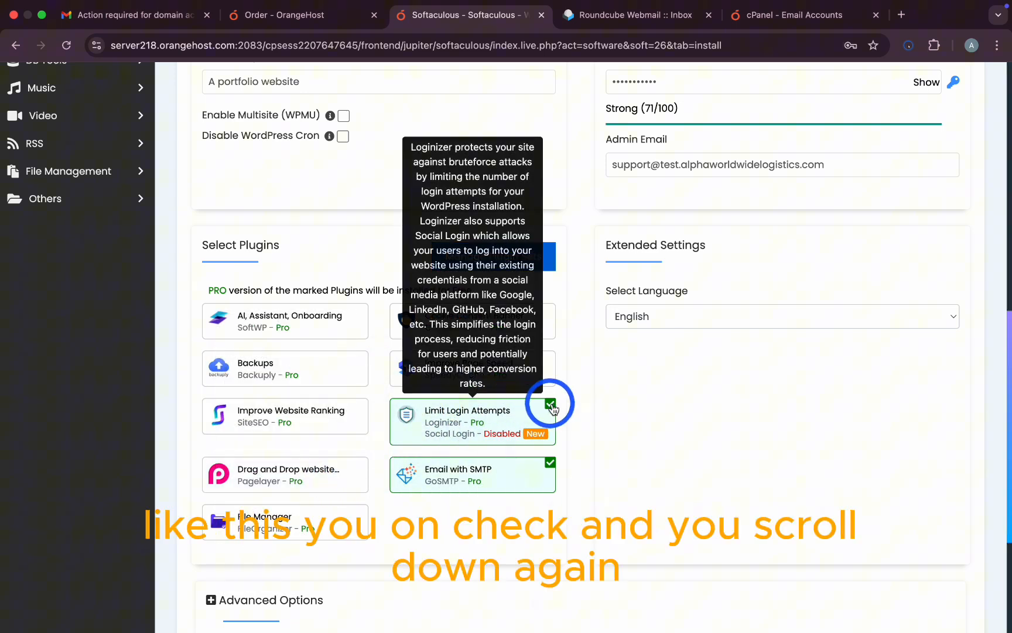
{"action": "left_click", "coordinate": [549, 408]}
{"action": "left_click", "coordinate": [550, 463]}
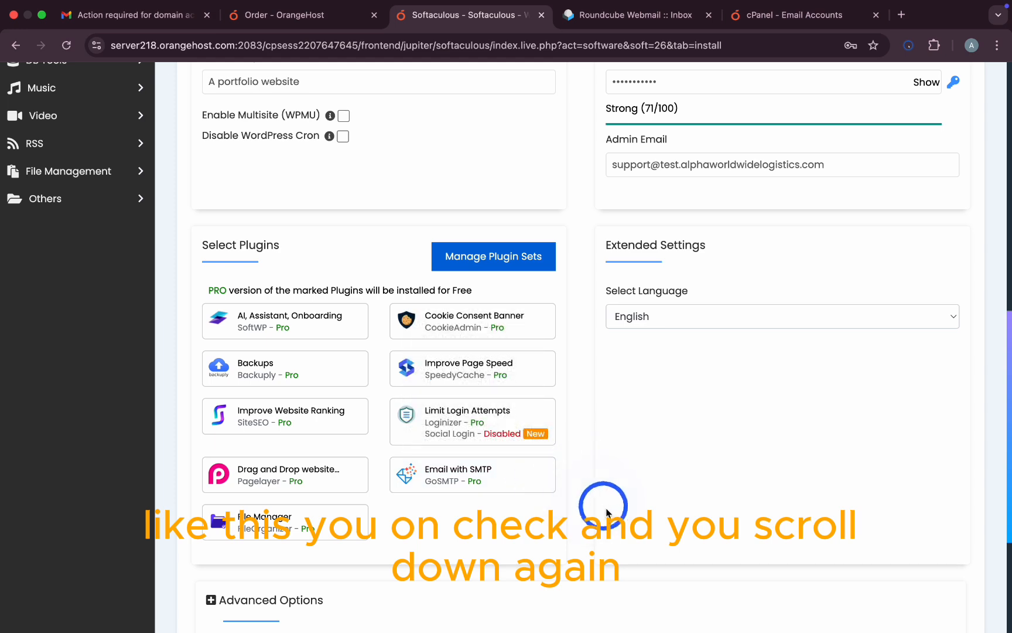
Step: Launch the WordPress installation
{"action": "scroll", "coordinate": [610, 511], "scroll_direction": "down", "scroll_amount": 1}
{"action": "scroll", "coordinate": [610, 512], "scroll_direction": "down", "scroll_amount": 5}
{"action": "left_click", "coordinate": [576, 510]}
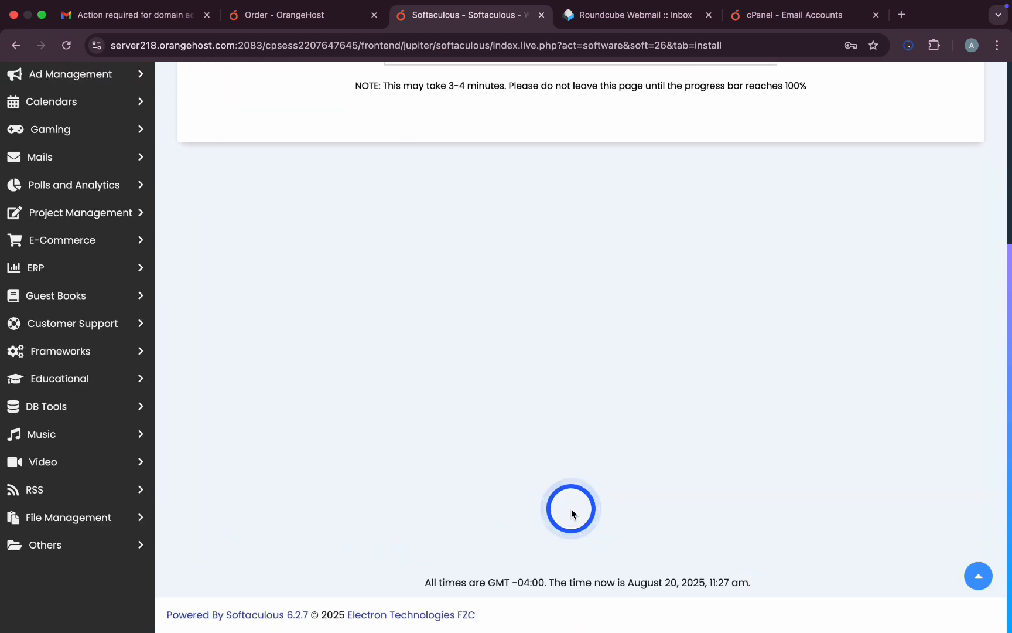
Step: Return to WordPress Management, where the AlphaWorld test subdomain install shows Up to date
{"action": "scroll", "coordinate": [571, 468], "scroll_direction": "up", "scroll_amount": 3}
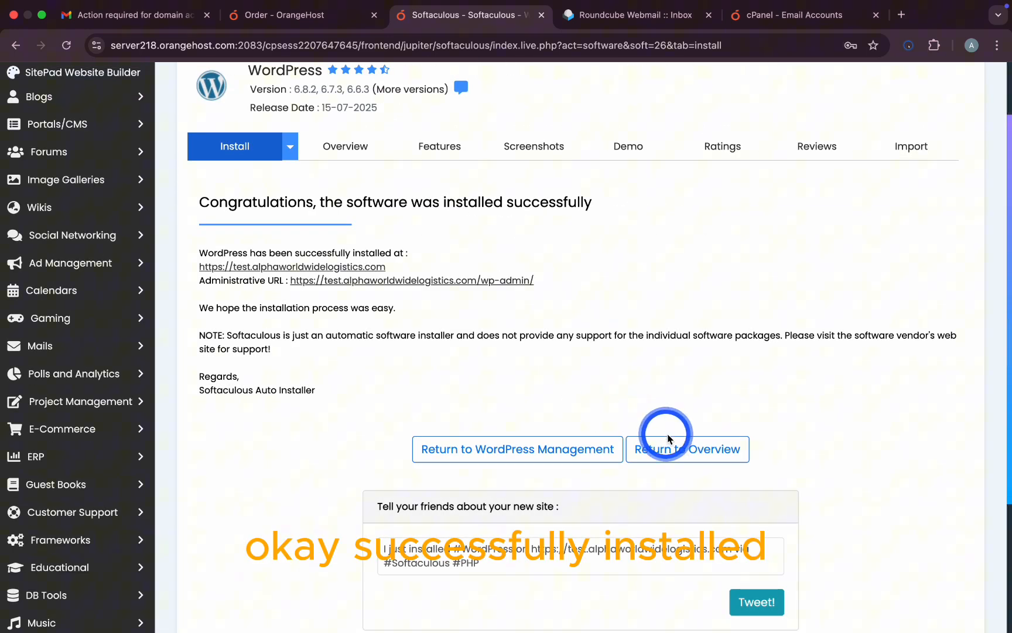
{"action": "scroll", "coordinate": [667, 438], "scroll_direction": "down", "scroll_amount": 2}
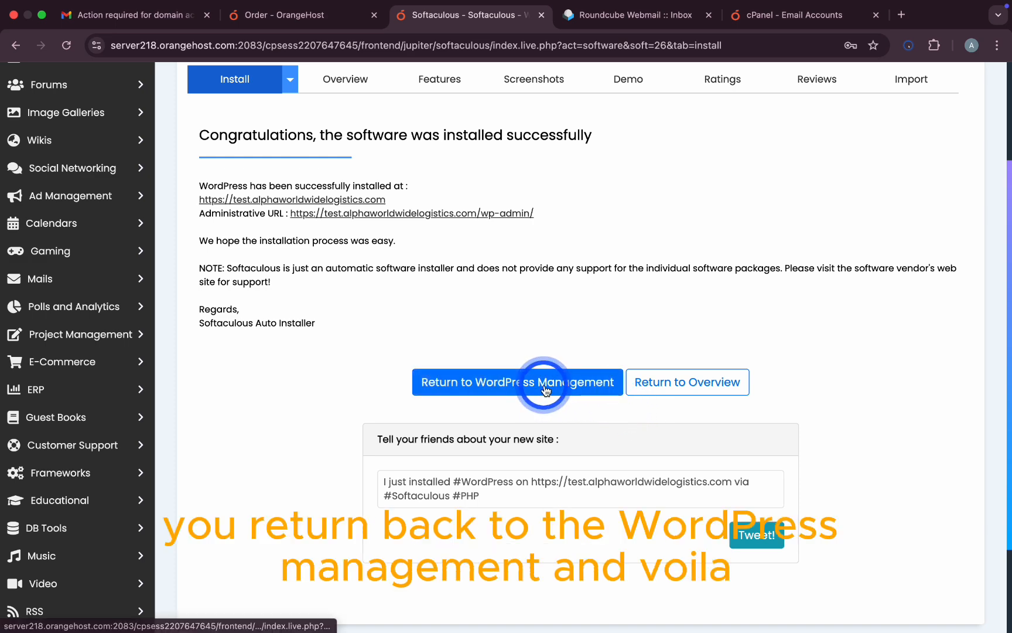
{"action": "scroll", "coordinate": [533, 386], "scroll_direction": "down", "scroll_amount": 1}
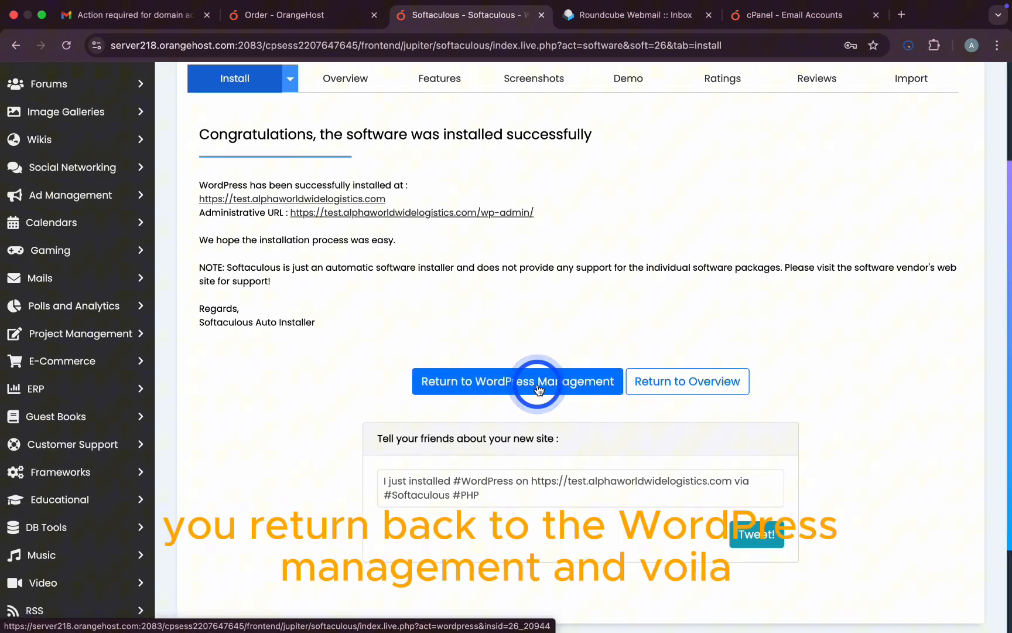
{"action": "left_click", "coordinate": [551, 376]}
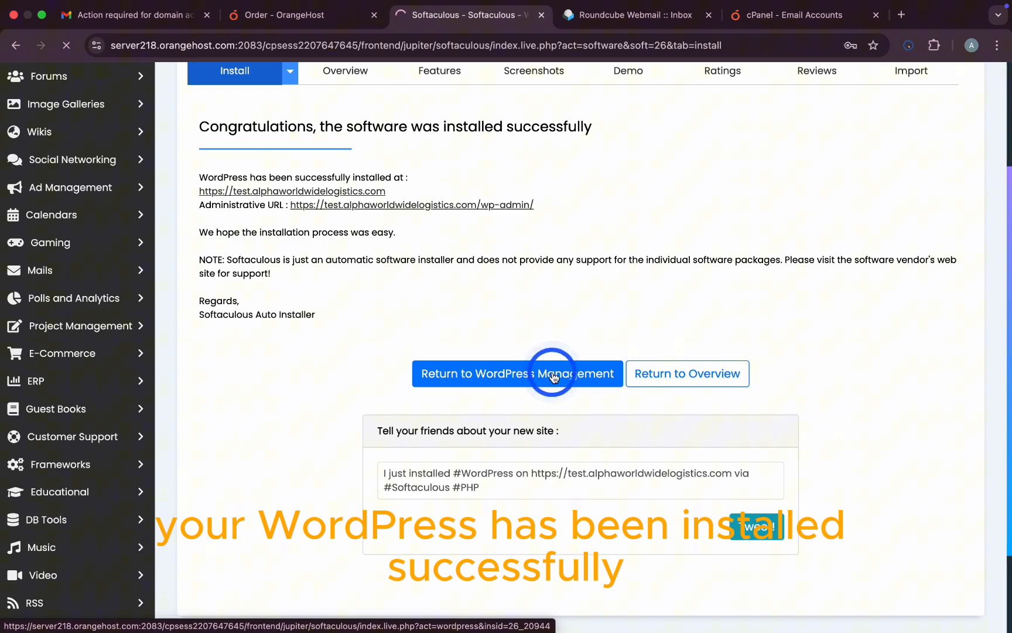
{"action": "scroll", "coordinate": [560, 368], "scroll_direction": "down", "scroll_amount": 6}
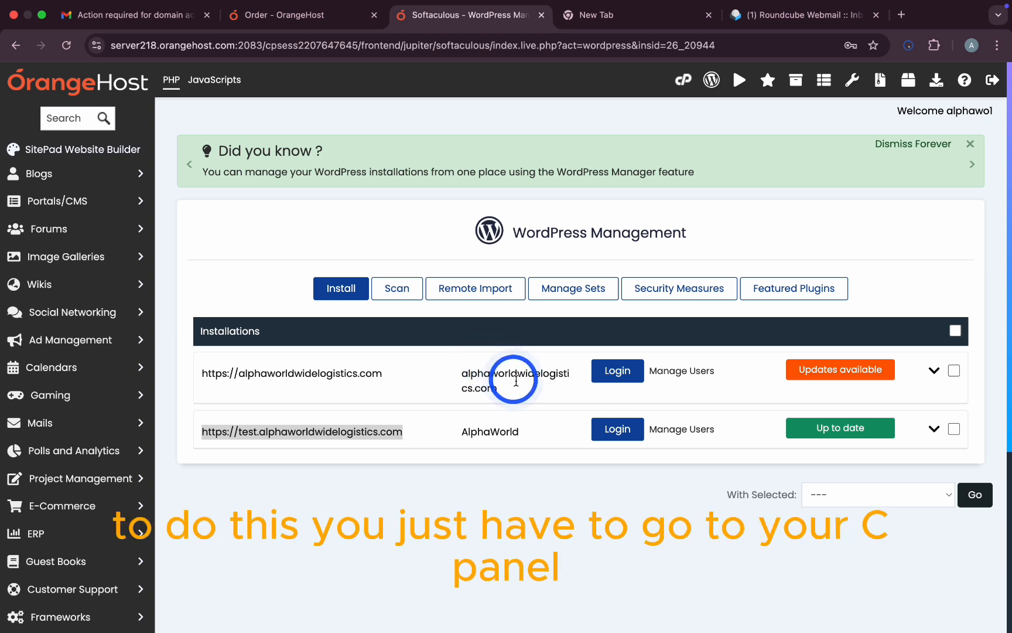
Step: Open the test site in a new tab and load test.alphaworldwidelogistics.com/wp-admin
{"action": "left_click", "coordinate": [618, 434]}
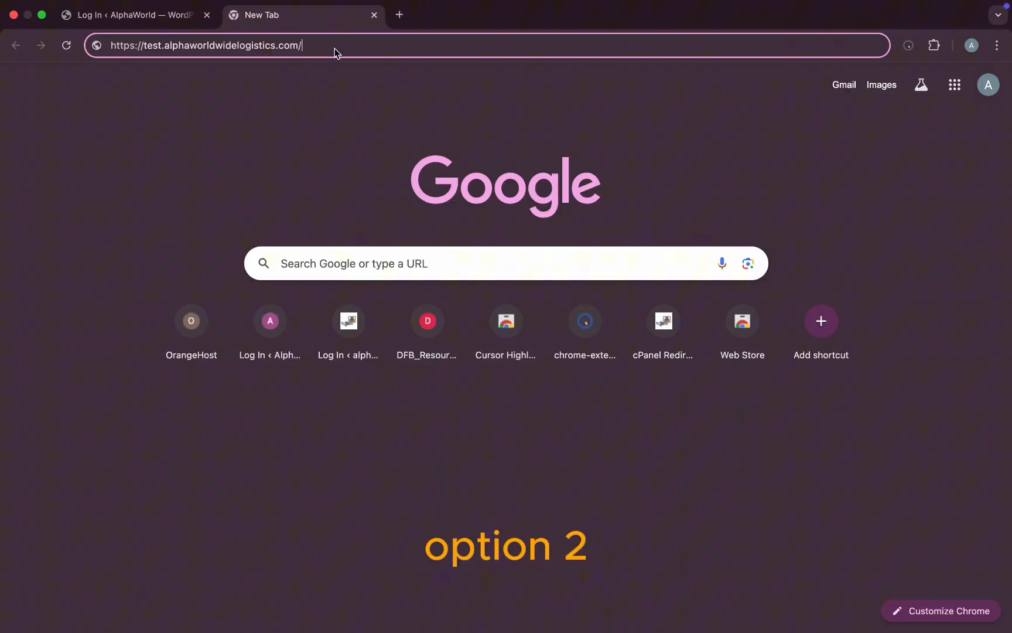
{"action": "left_click", "coordinate": [334, 48]}
{"action": "type", "text": "wp"}
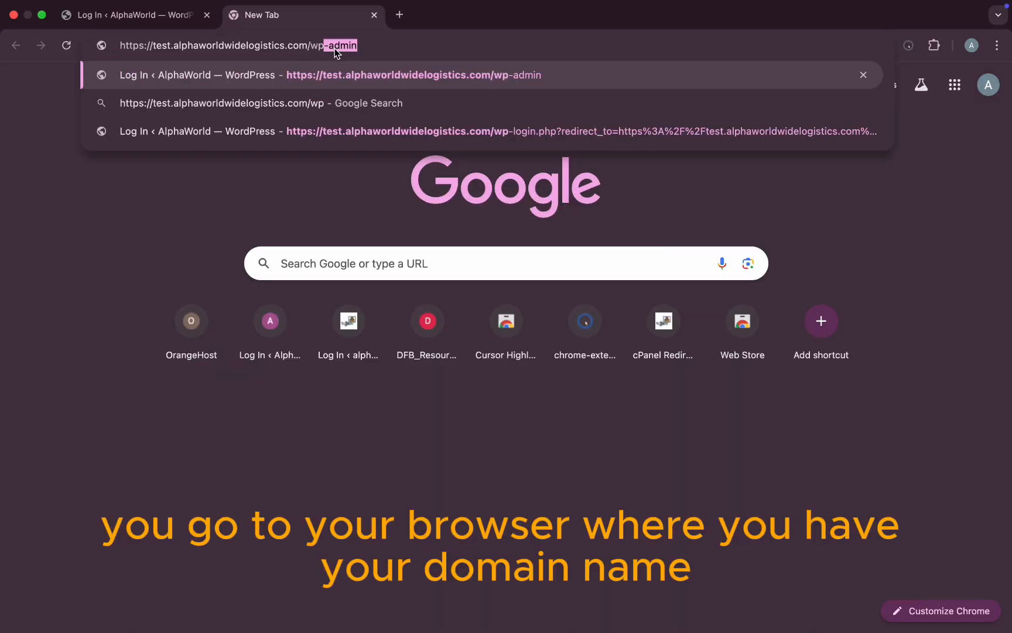
{"action": "type", "text": "-admin"}
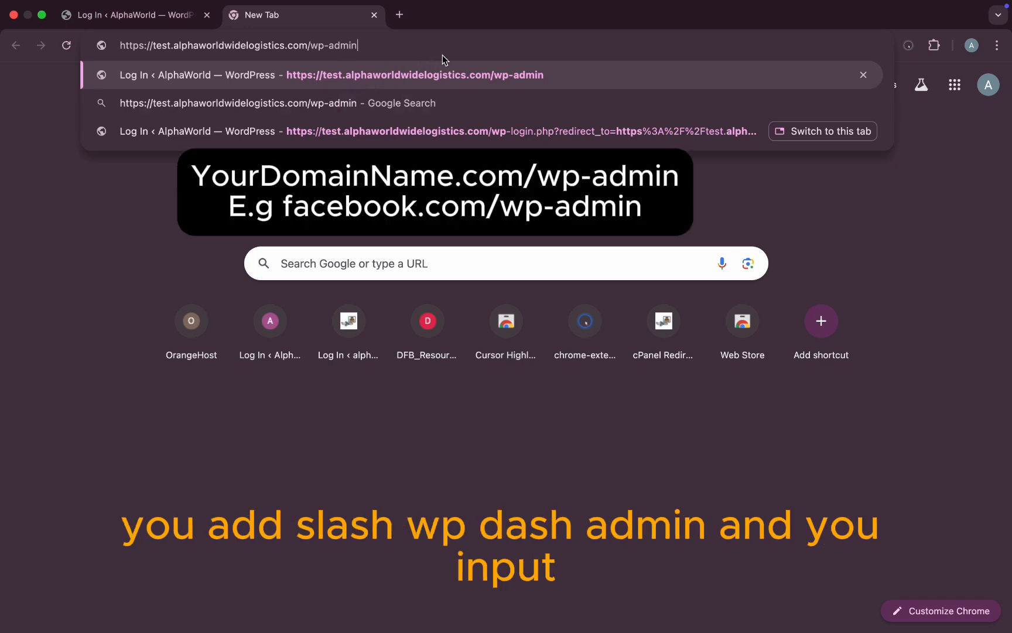
{"action": "key", "text": "Return"}
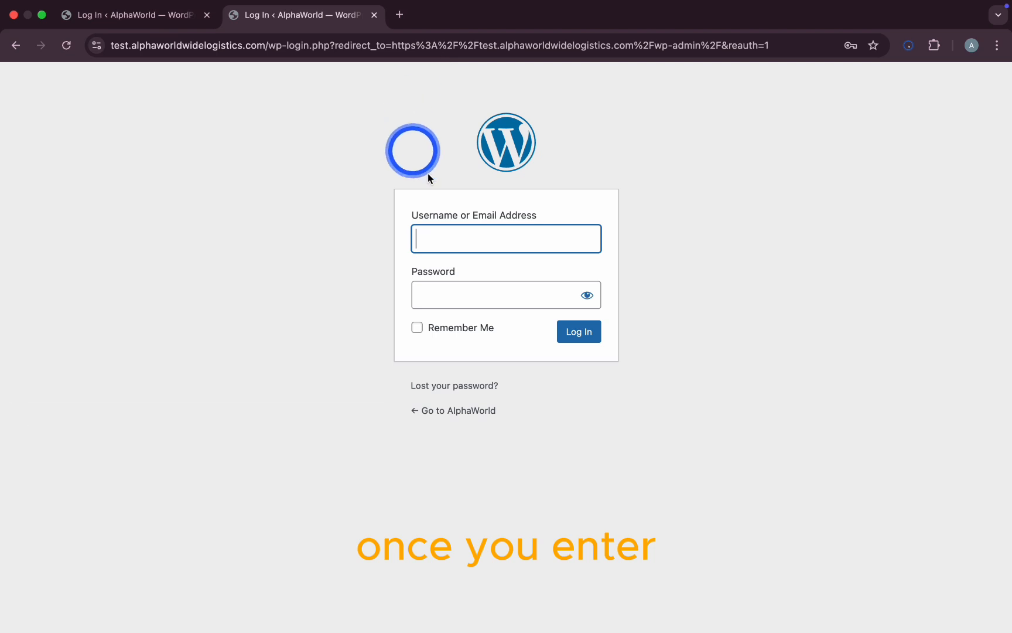
Step: Log in with the admin username and password, keeping Remember Me on, and skip saving the password
{"action": "left_click", "coordinate": [450, 241]}
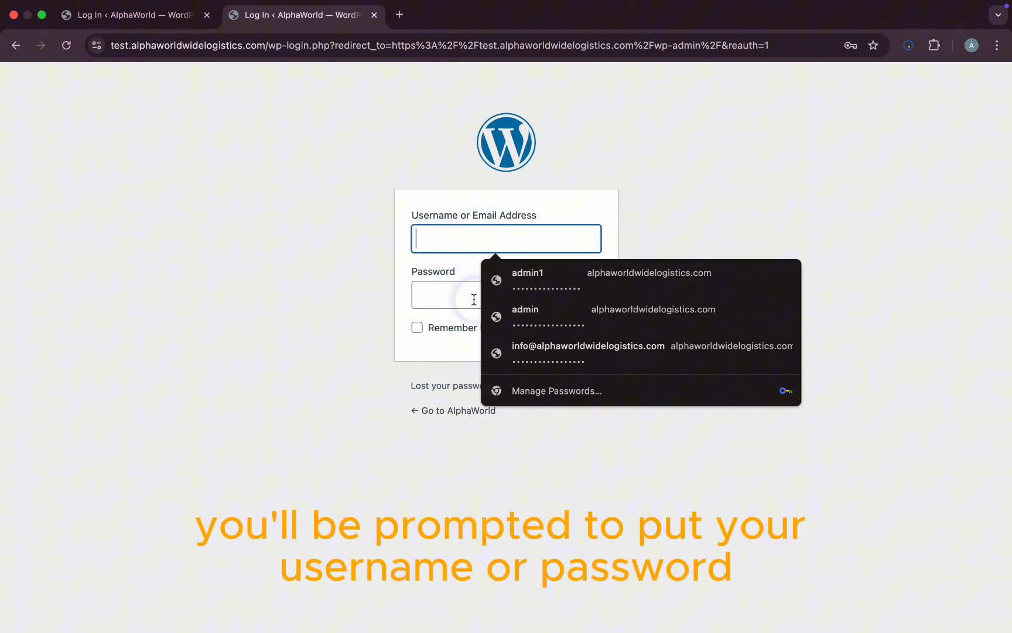
{"action": "type", "text": "ad"}
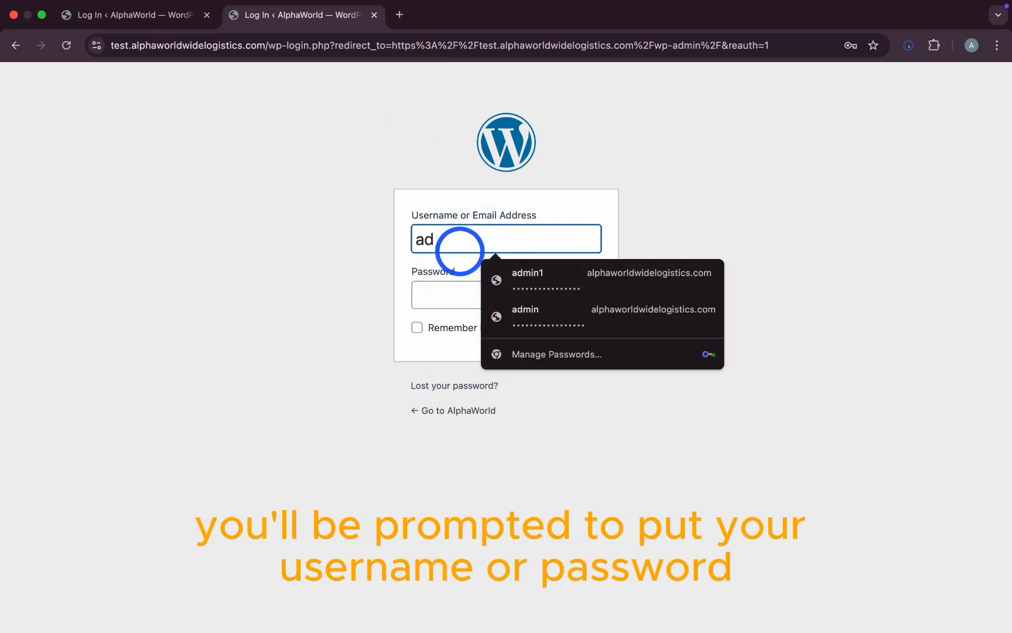
{"action": "type", "text": "min"}
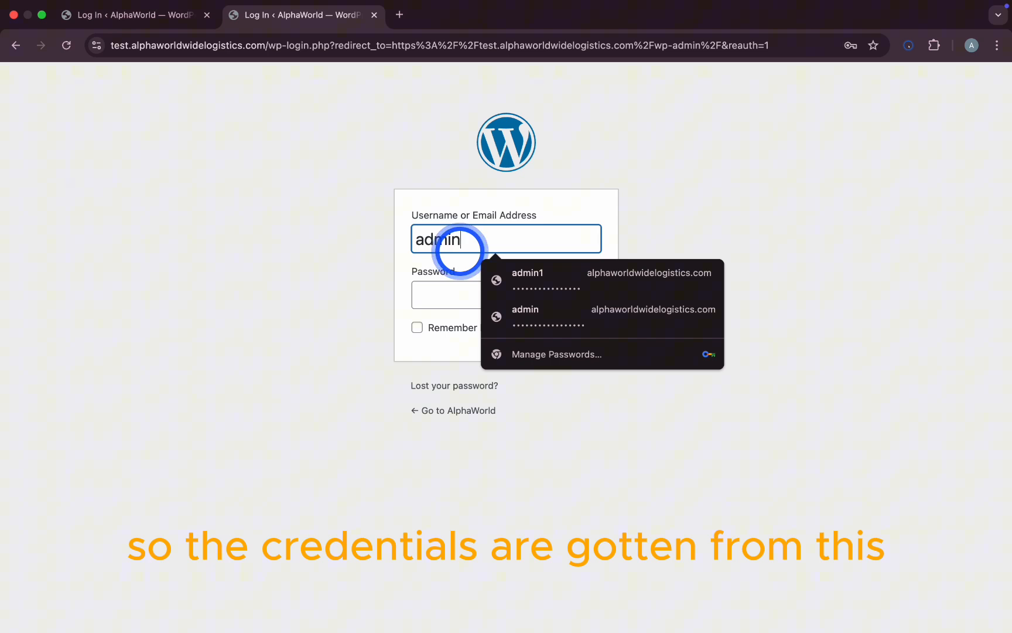
{"action": "left_click", "coordinate": [454, 287]}
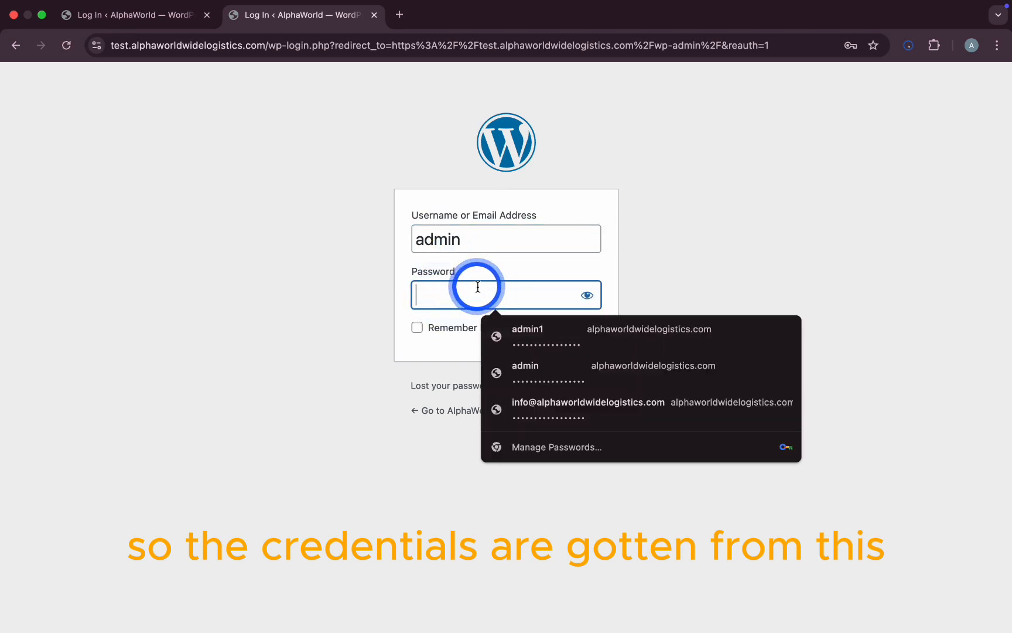
{"action": "key", "text": "super+v"}
{"action": "left_click", "coordinate": [366, 330]}
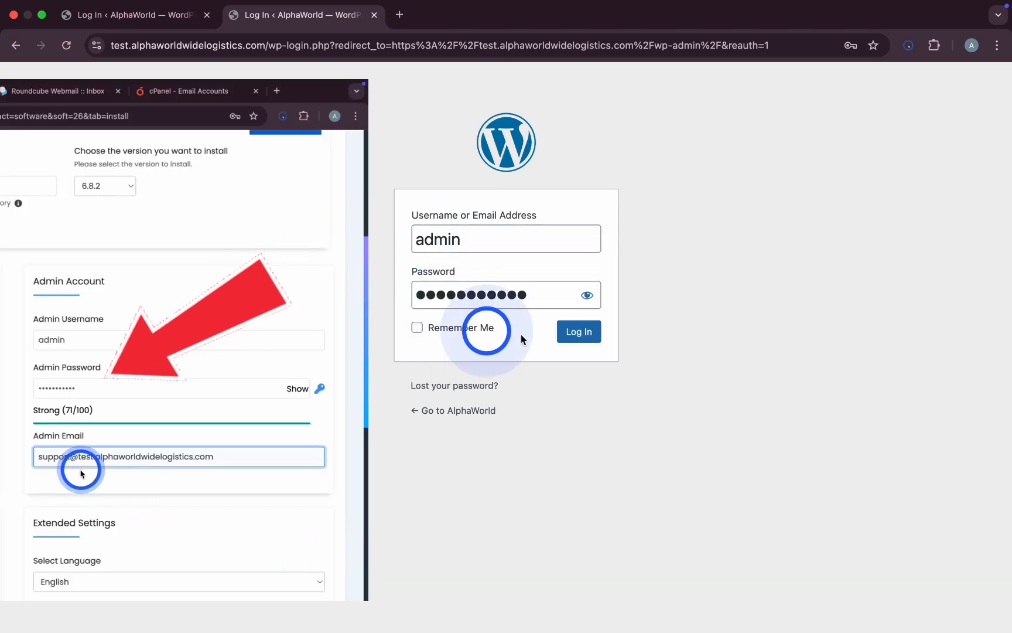
{"action": "left_click", "coordinate": [418, 328]}
{"action": "left_click", "coordinate": [569, 333]}
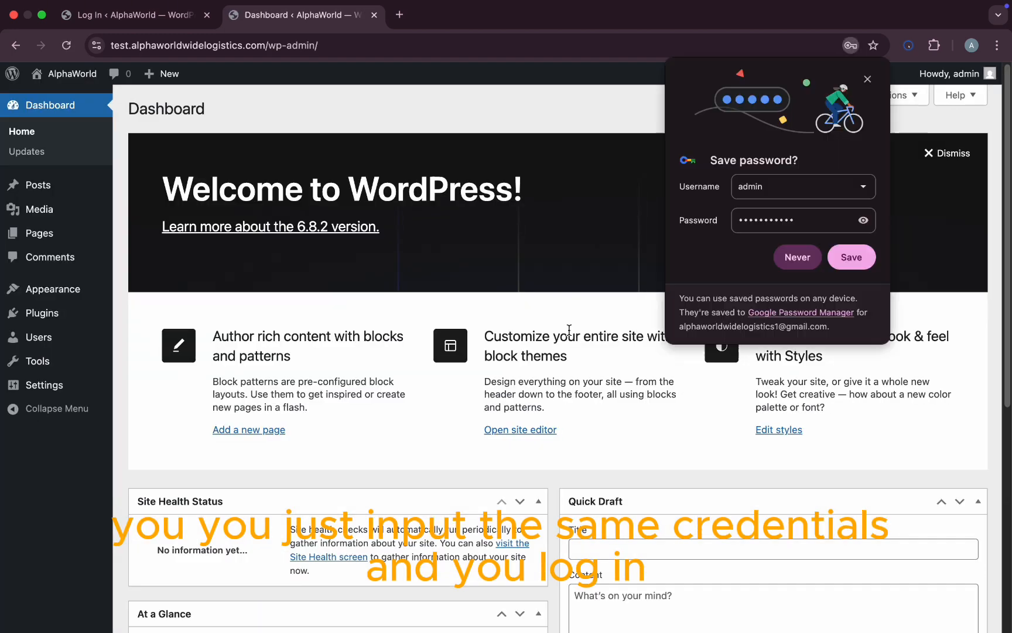
{"action": "left_click", "coordinate": [652, 201]}
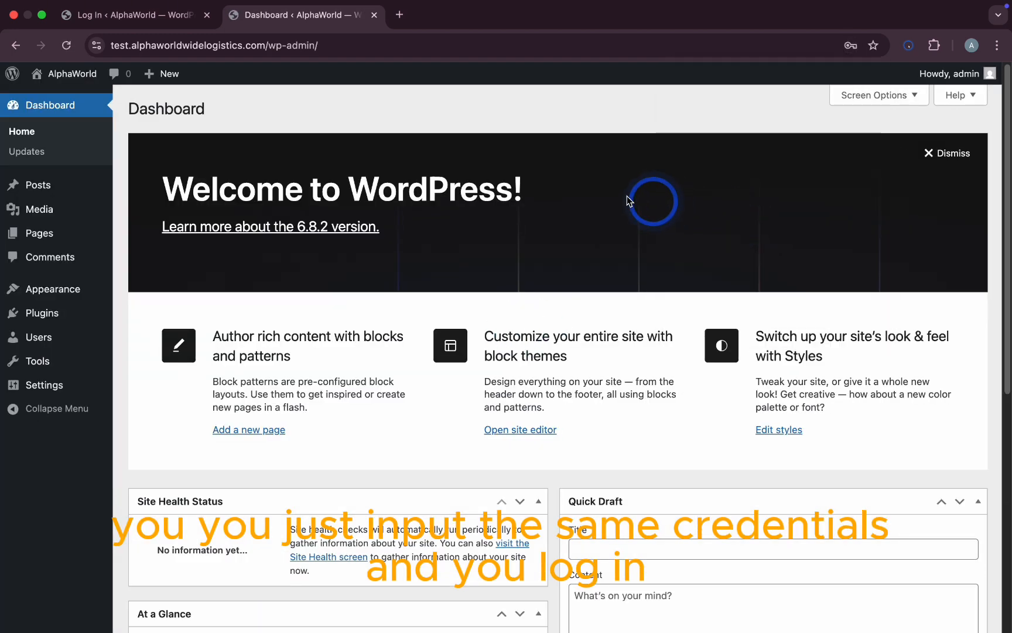